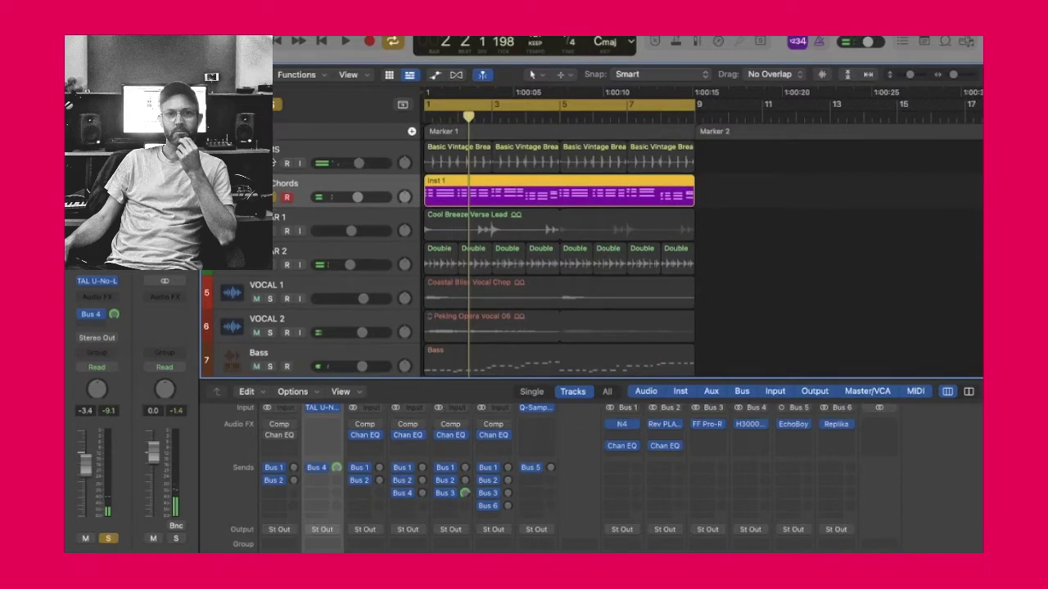
Solo the drums track and play it on its own
left_click(275, 164)
key("space")
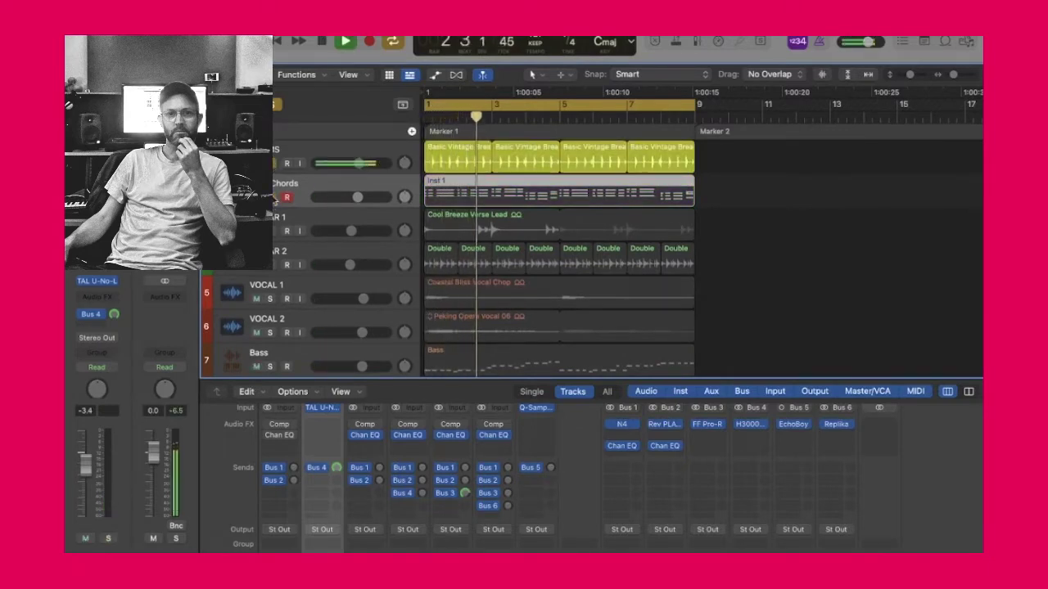
key("space")
Move the solo from the drums to the chords track, play its part and clear the solo
left_click(275, 172)
left_click(275, 193)
key("s")
key("space")
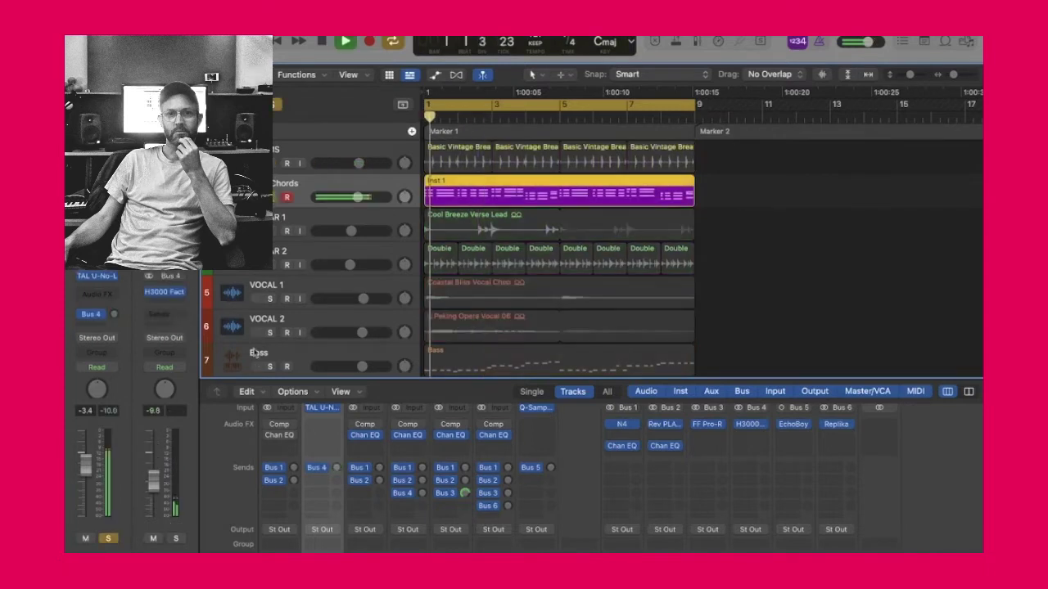
key("s")
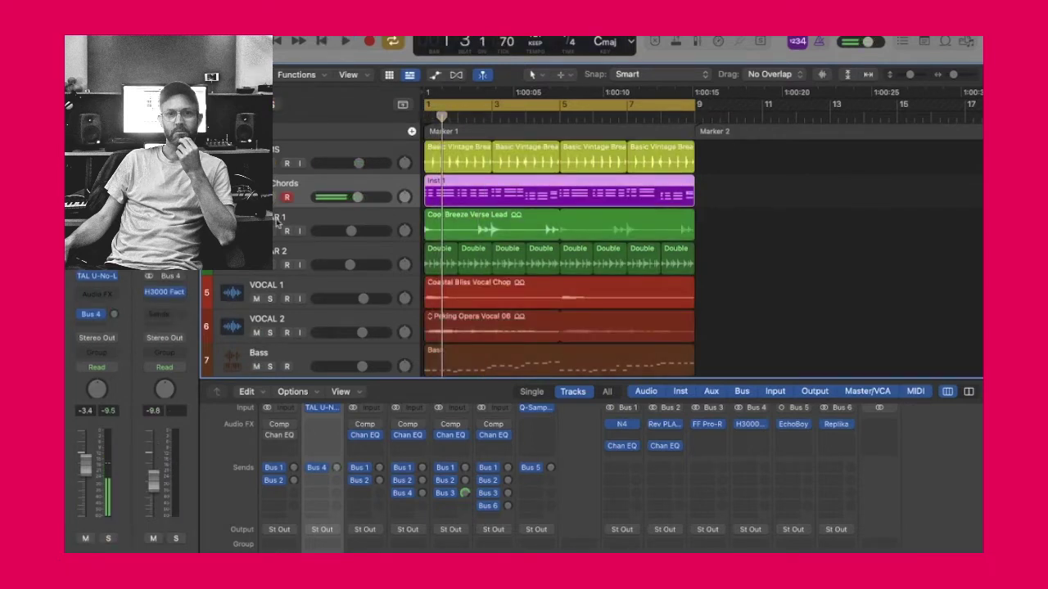
Solo the first guitar track with the Cool Breeze Verse Lead region and play it
key("s")
key("s")
key("Down")
key("s")
key("space")
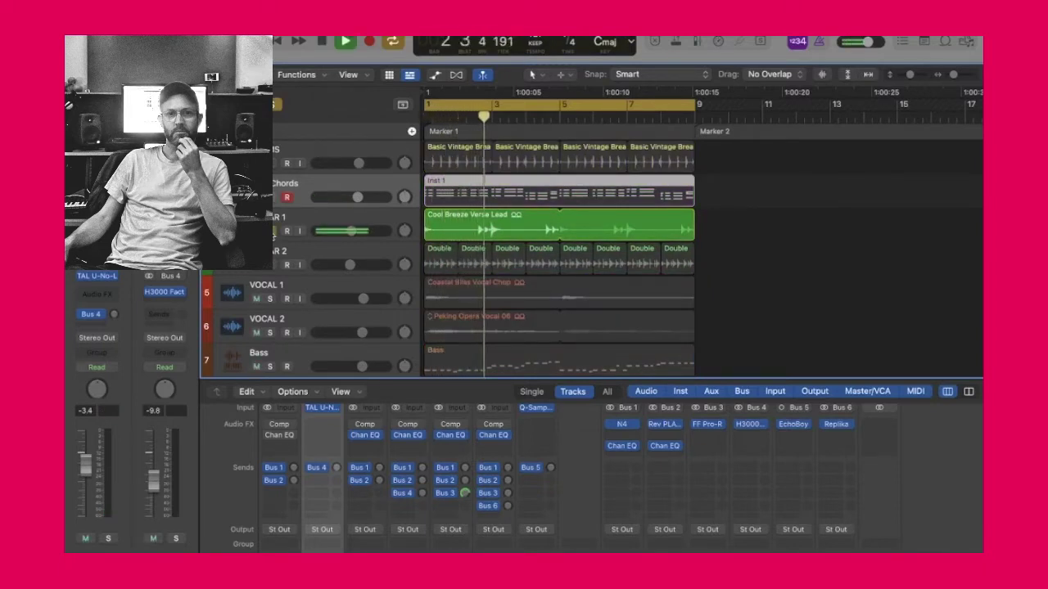
Solo the second guitar track and play it from the beginning of the cycle
key("Down")
key("s")
key("space")
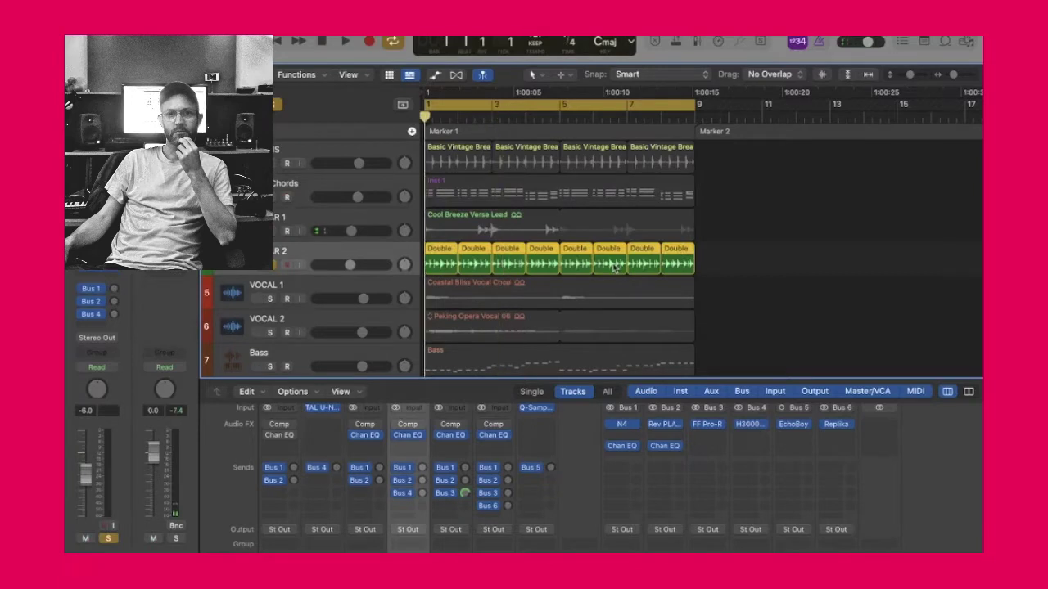
key("space")
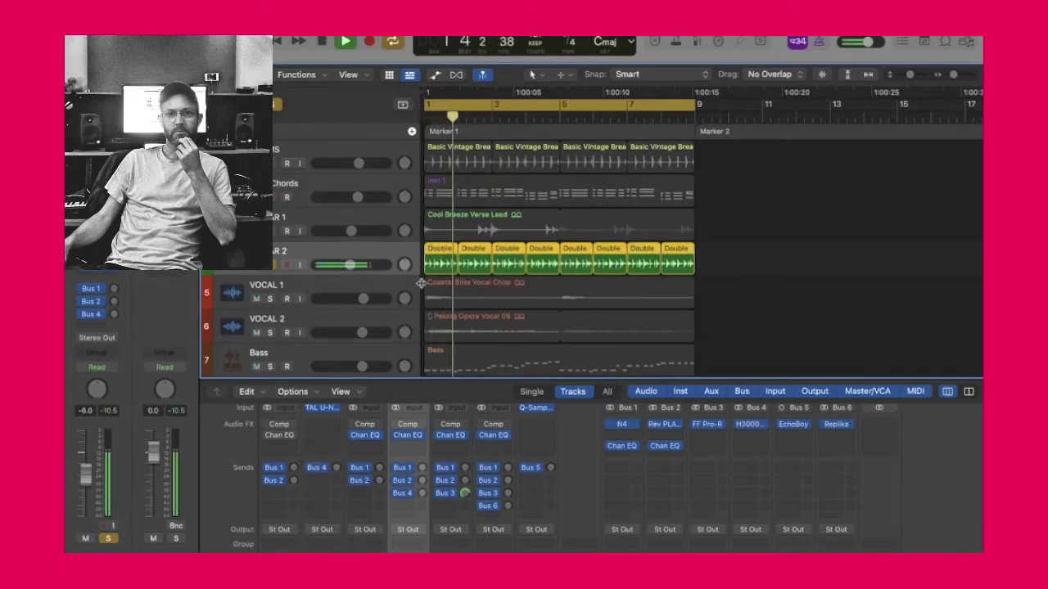
Solo the VOCAL 1 track, play the Coastal Bliss Vocal Chop and clear the solo
key("Down")
key("s")
key("space")
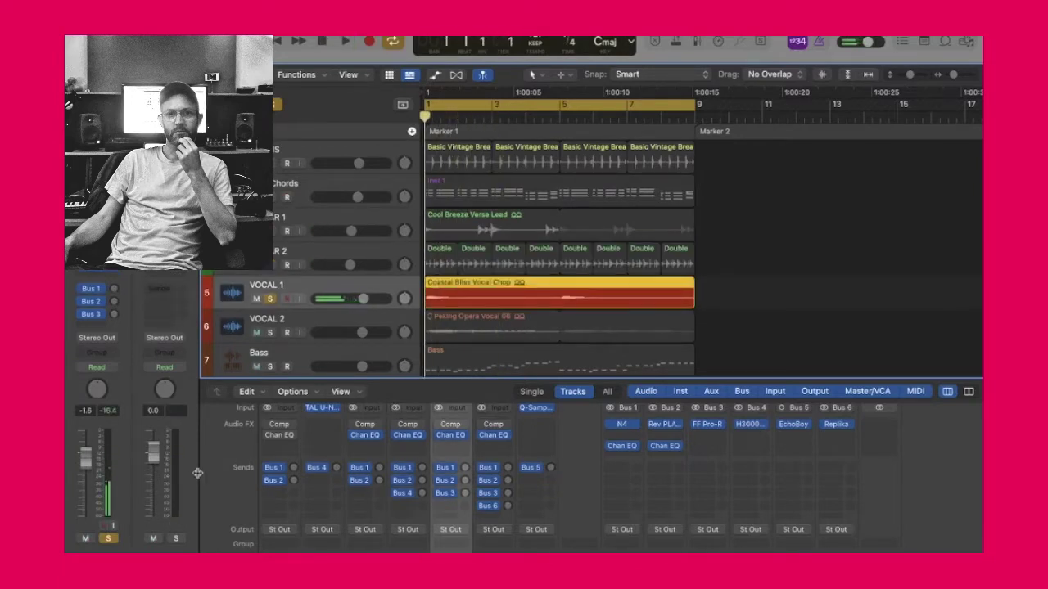
key("space")
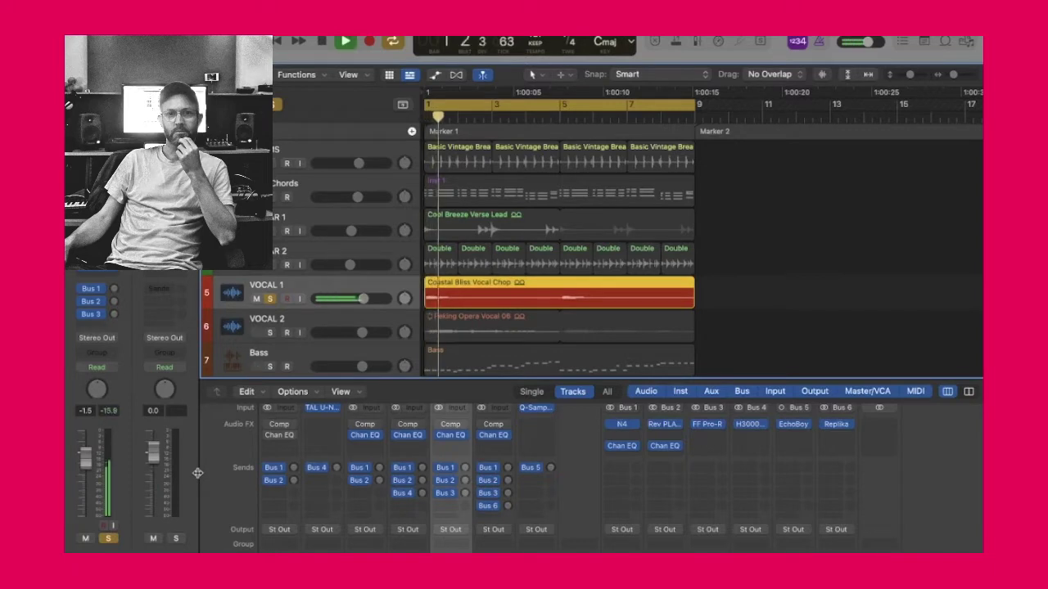
key("space")
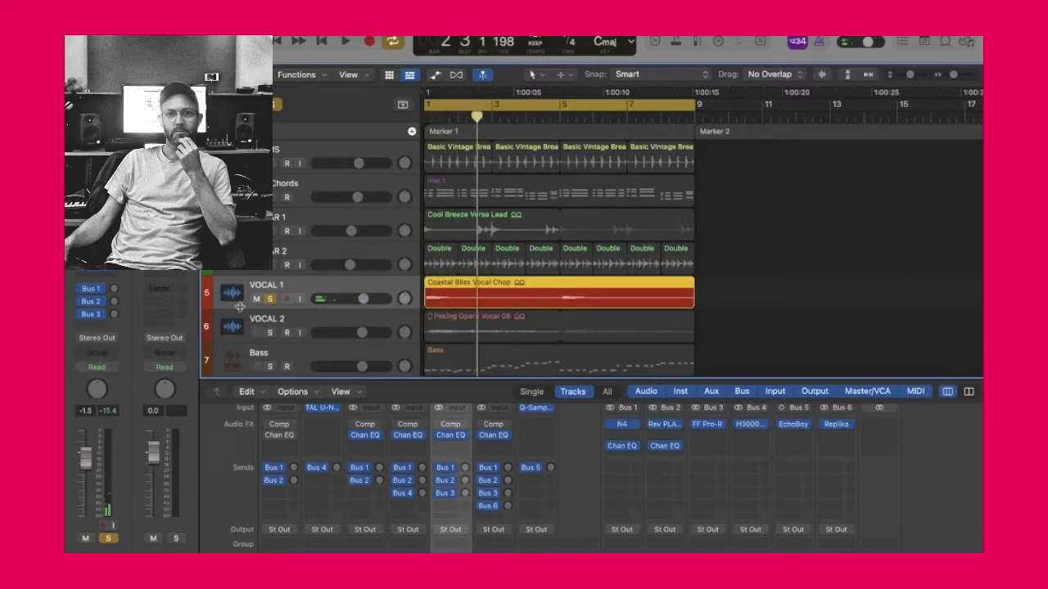
key("s")
Solo the VOCAL 2 track, play the Peking Opera Vocal 06 region, clear the solo and stop playback
key("Down")
left_click(270, 333)
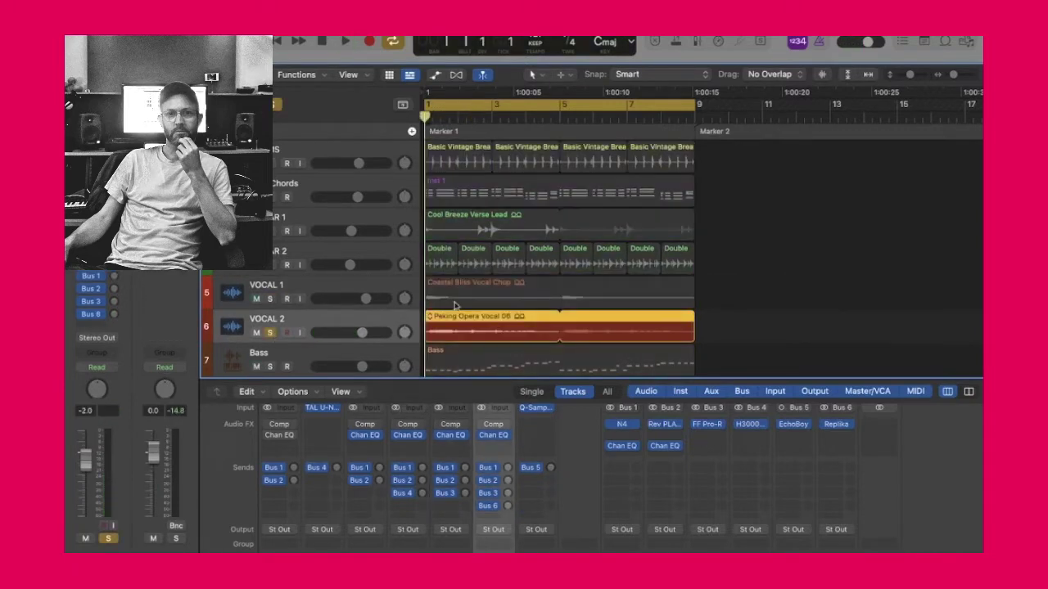
key("space")
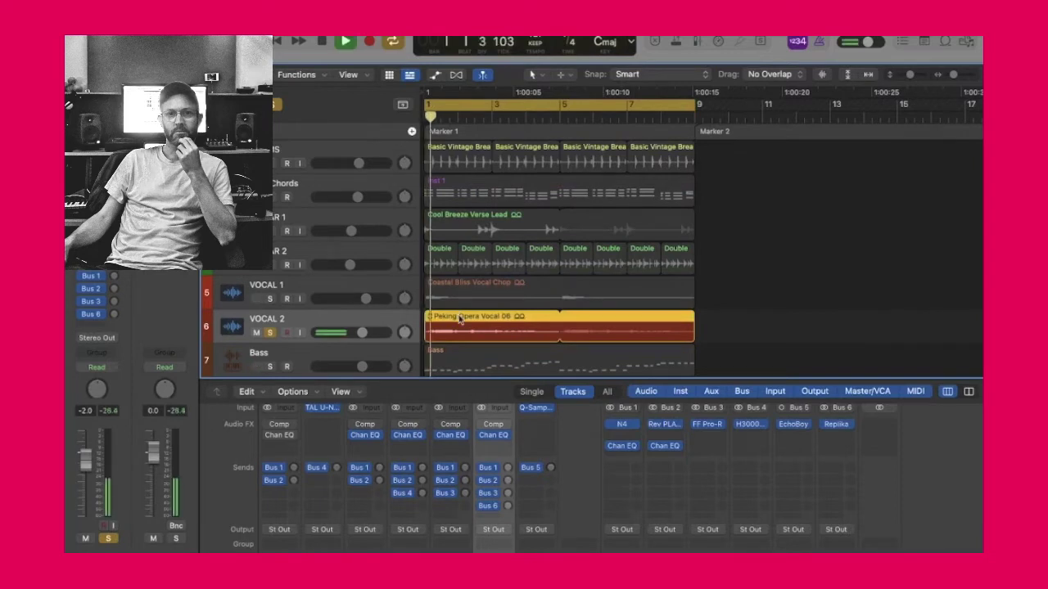
left_click(270, 332)
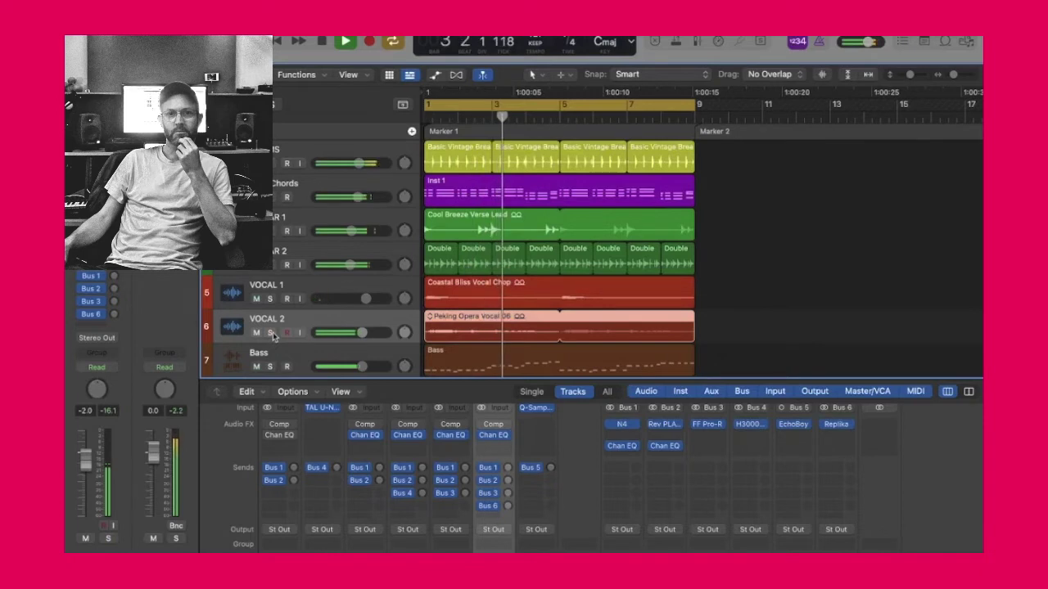
key("space")
Solo the Bass track, play its part, clear the solo and stop playback
scroll(270, 327, "down", 1)
left_click(271, 320)
key("space")
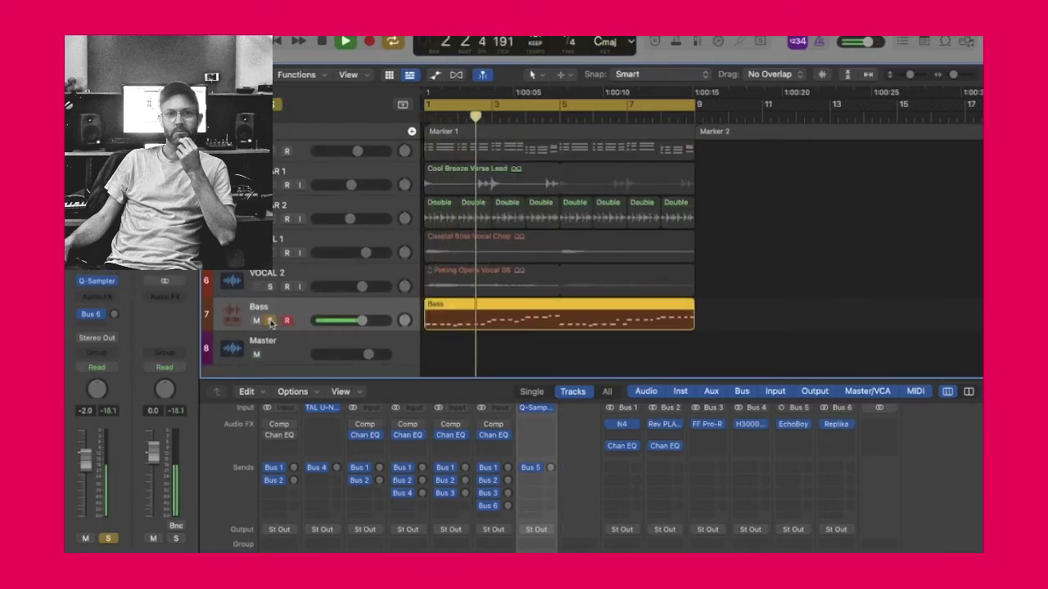
left_click(271, 321)
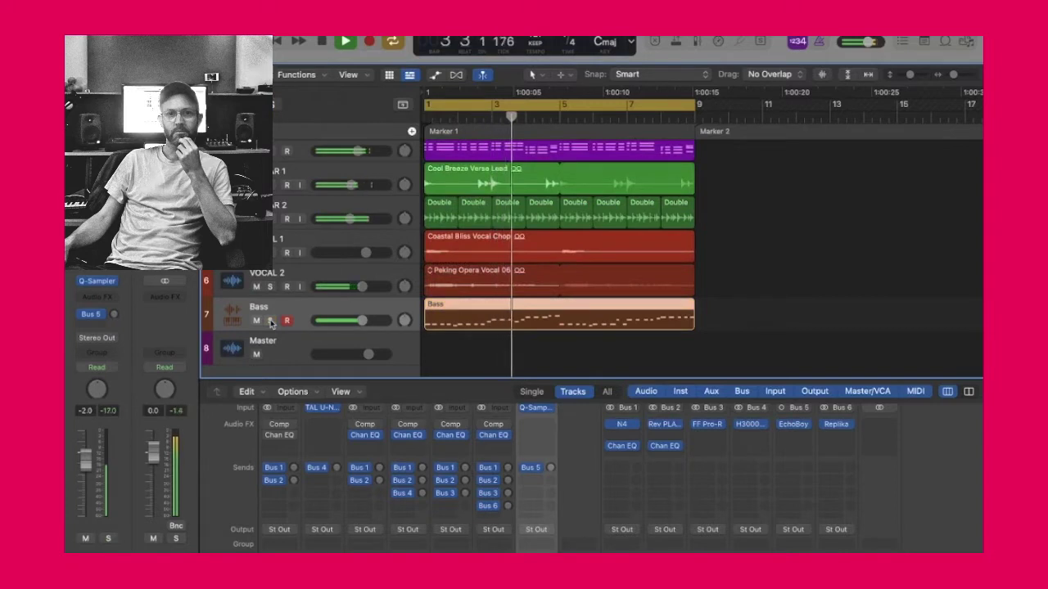
key("space")
scroll(333, 145, "up", 3)
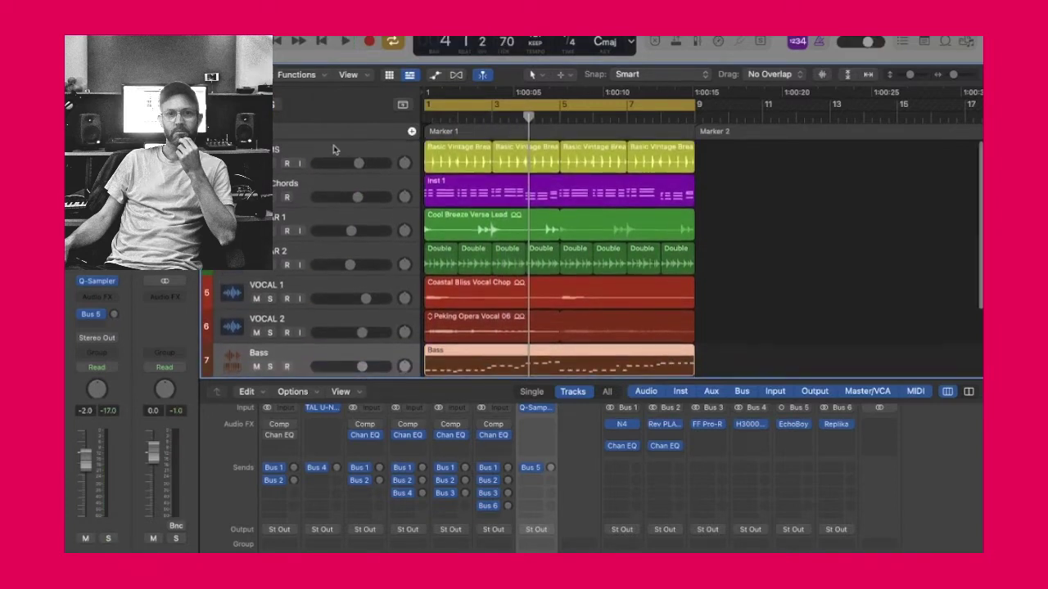
Solo the drums track, play it briefly without reverb and clear the solo
left_click(334, 145)
left_click(271, 163)
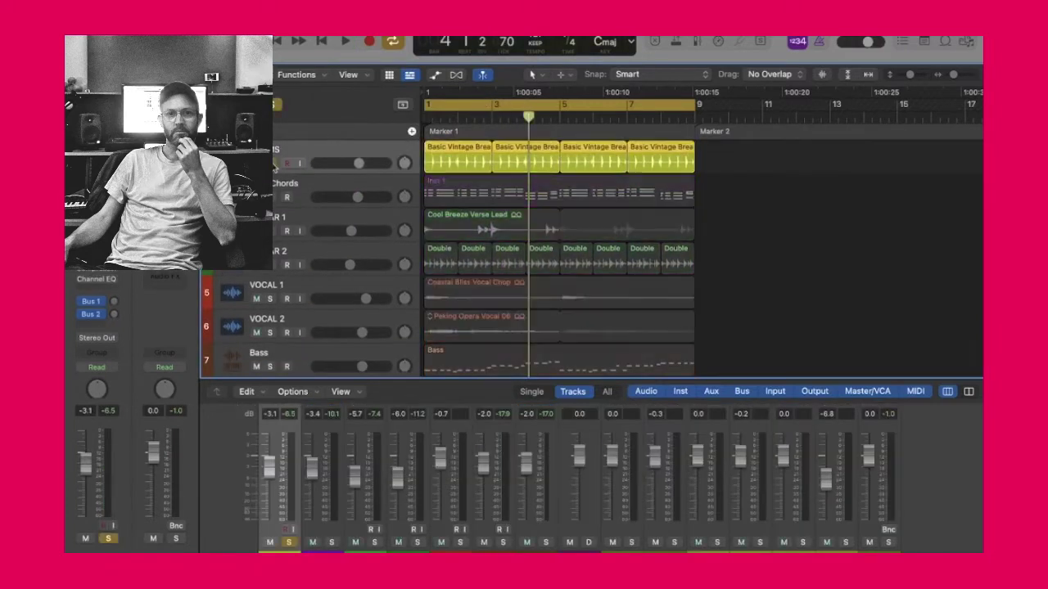
key("space")
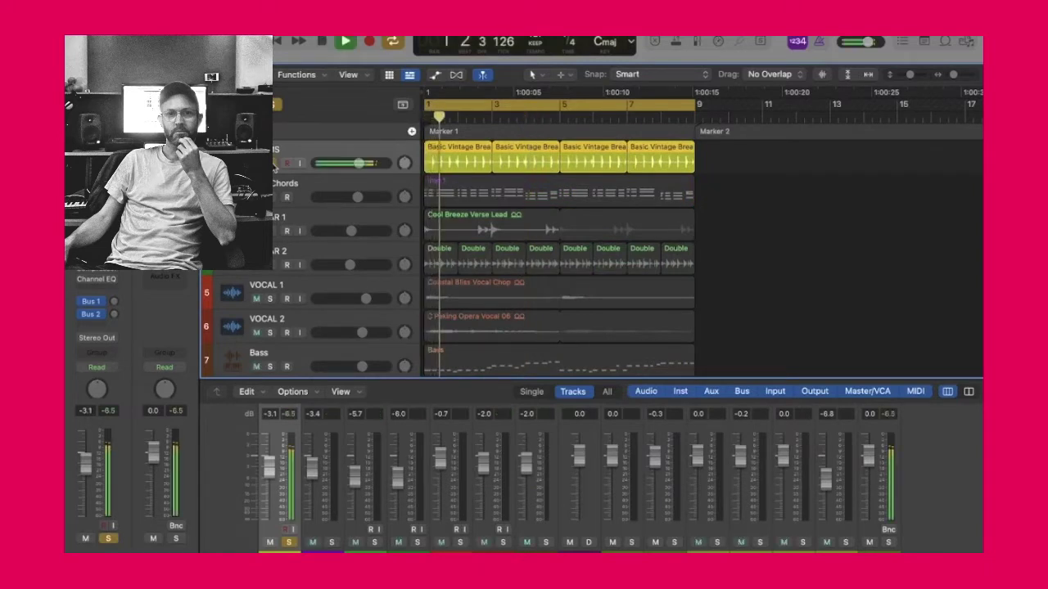
key("space")
key("XF86AudioLowerVolume")
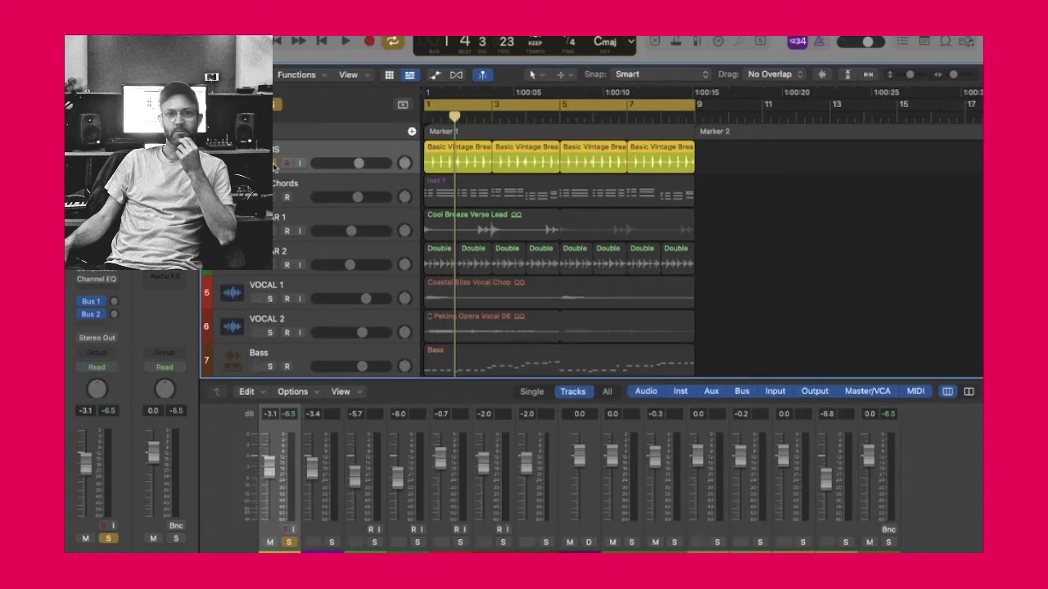
left_click(274, 163)
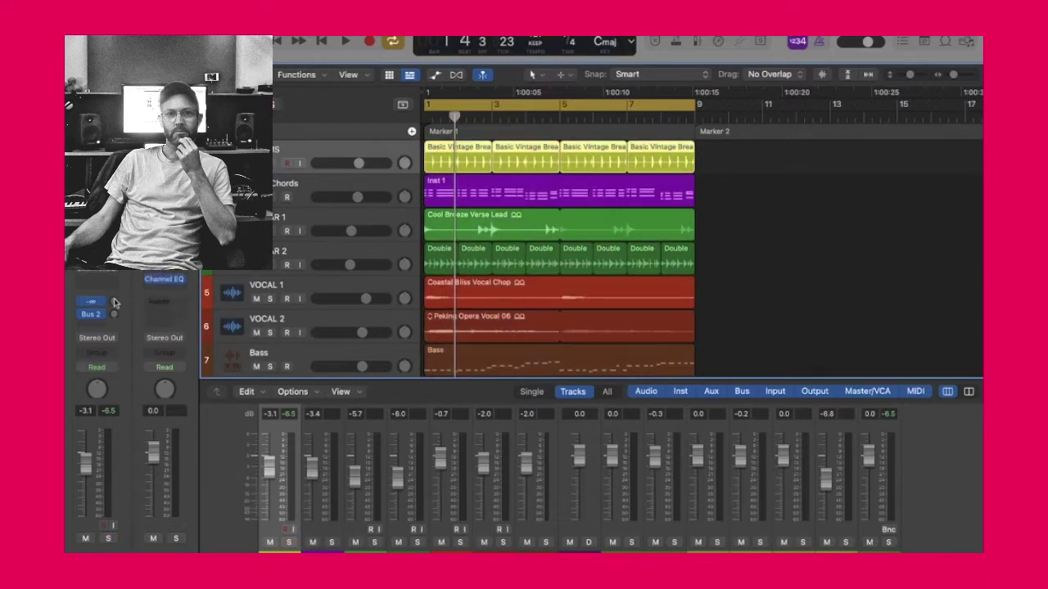
Open the N4 room reverb on Bus 1 and examine its settings and program repository
left_click(163, 267)
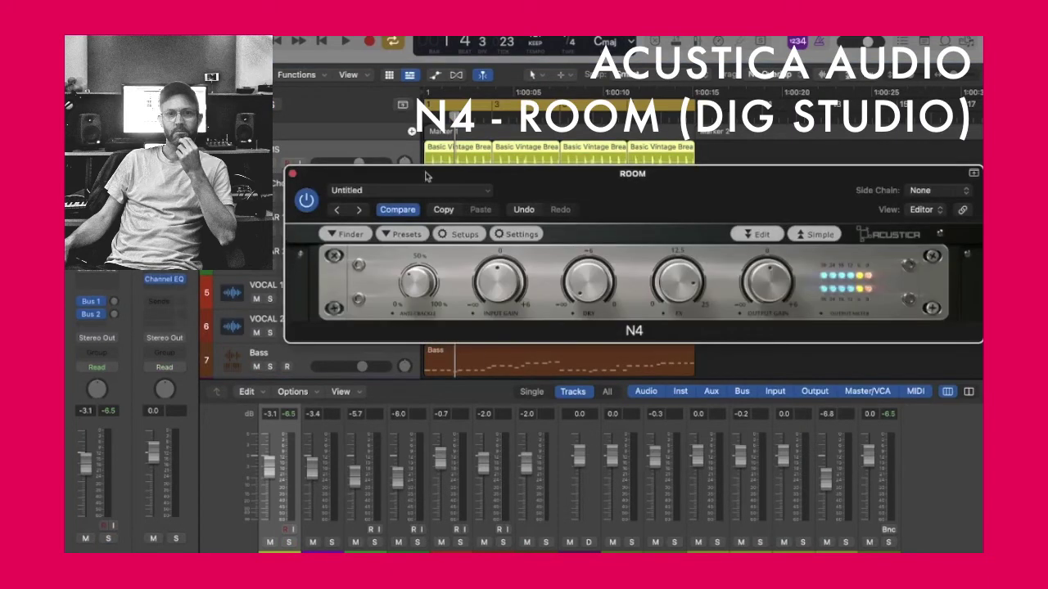
left_click_drag(426, 176, 348, 155)
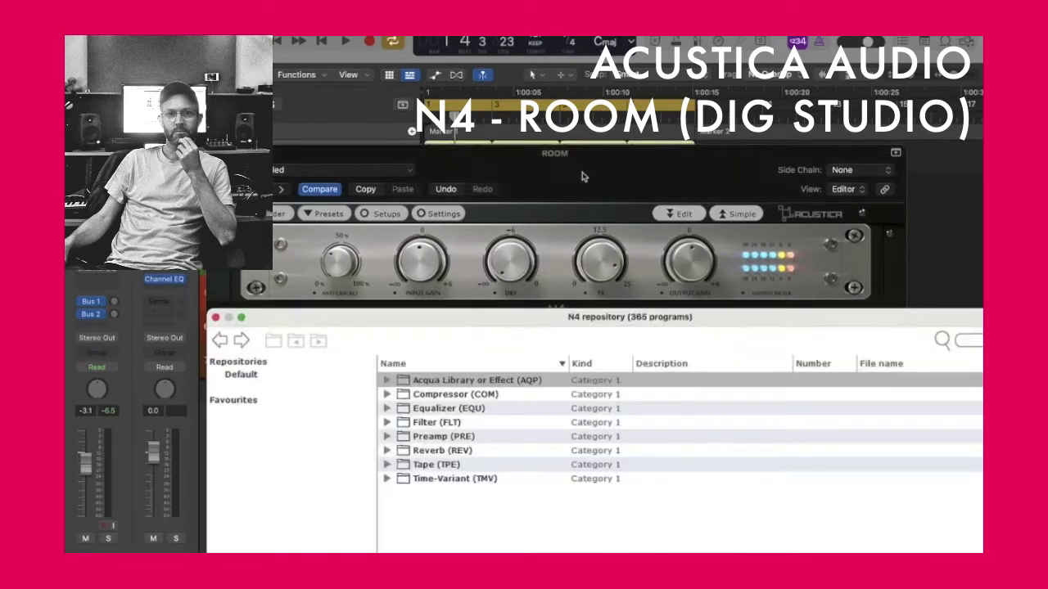
left_click_drag(586, 177, 586, 151)
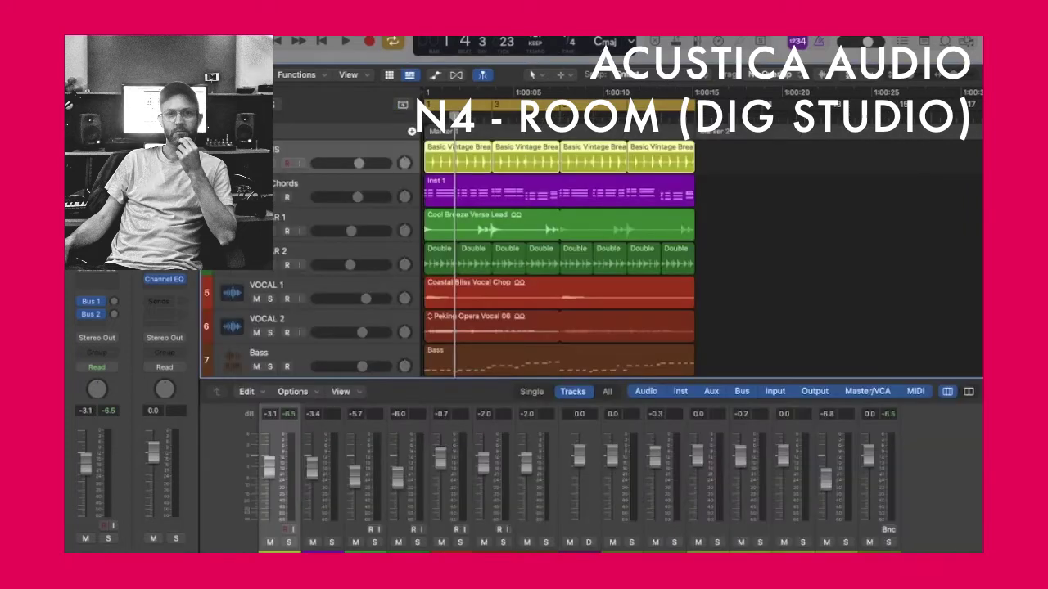
Solo the drums, raise their Bus 1 send and play them through the room reverb from the start
key("s")
key("space")
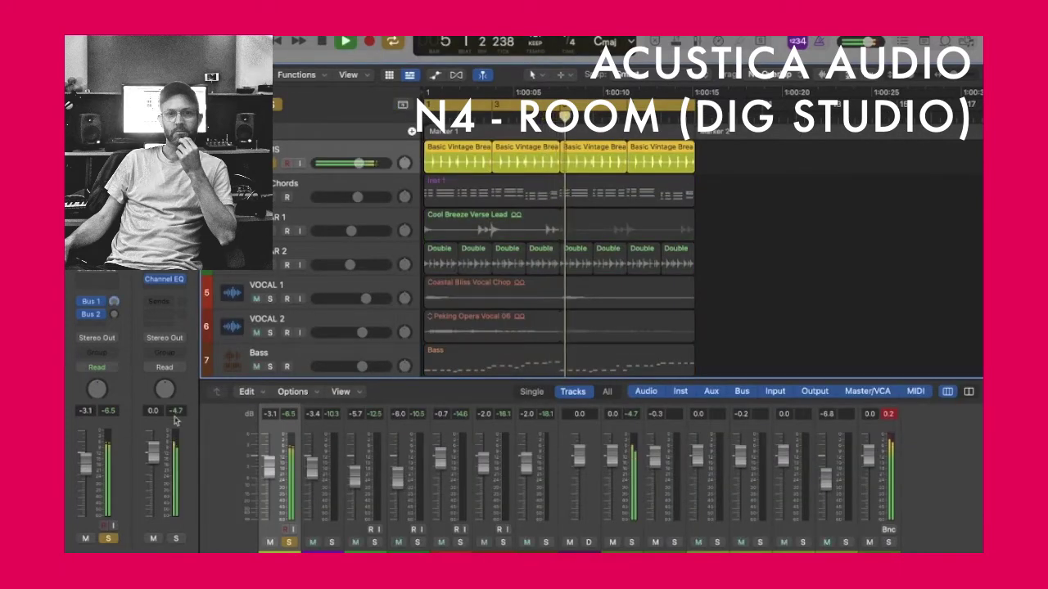
key("space")
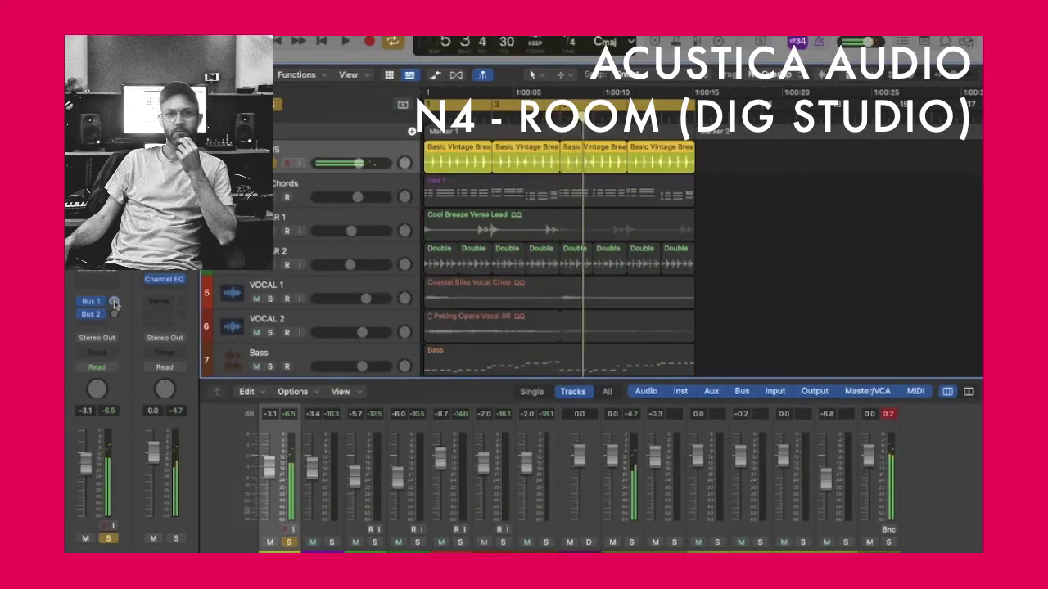
key("Return")
key("space")
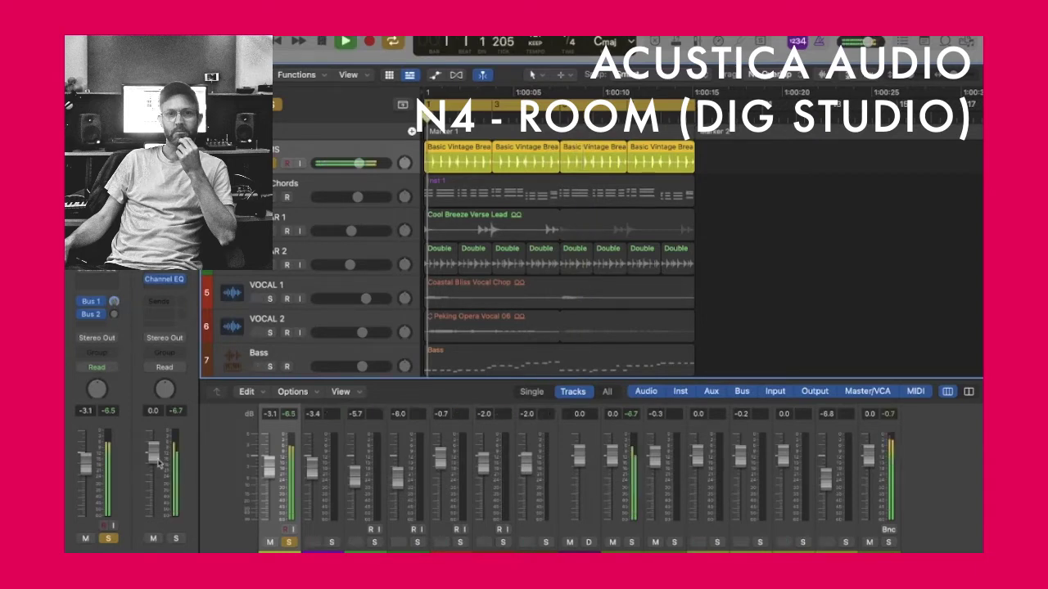
key("space")
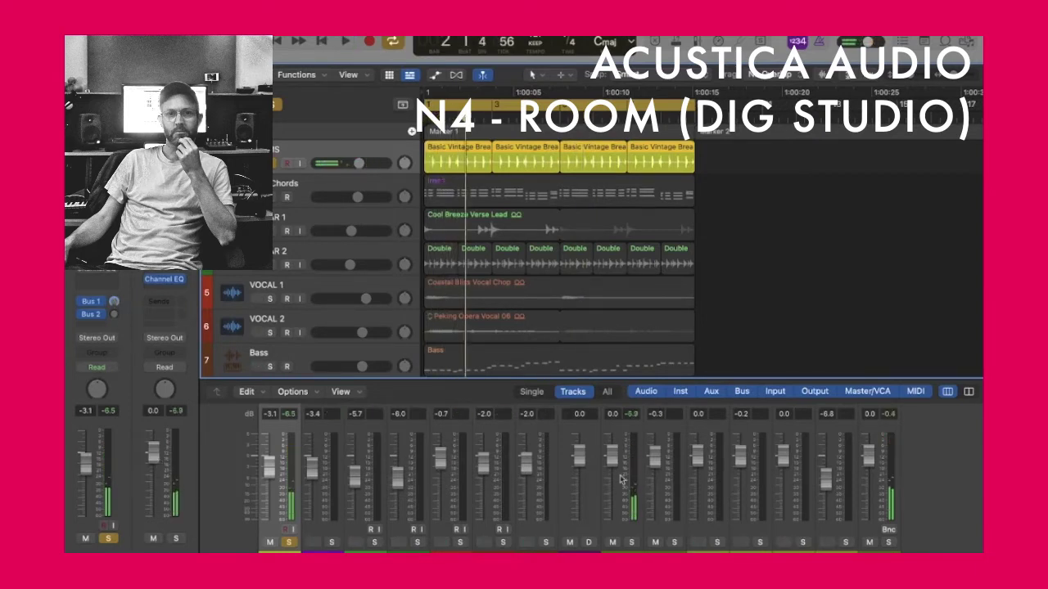
Pull the Bus 1 fader fully down and raise it to -13.8 dB while the soloed drums play
left_click_drag(619, 479, 612, 513)
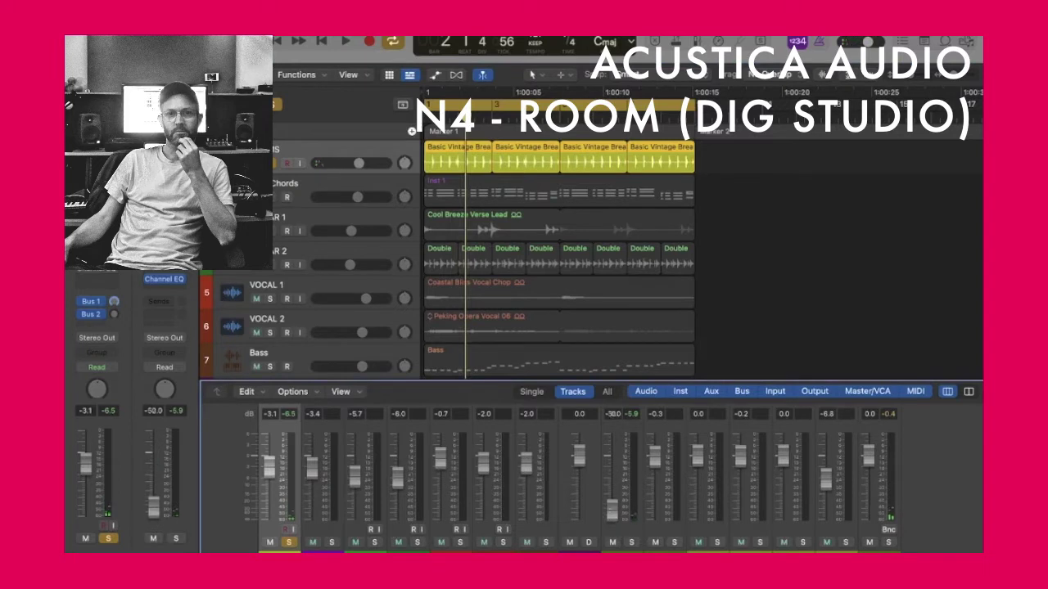
key("Return")
key("space")
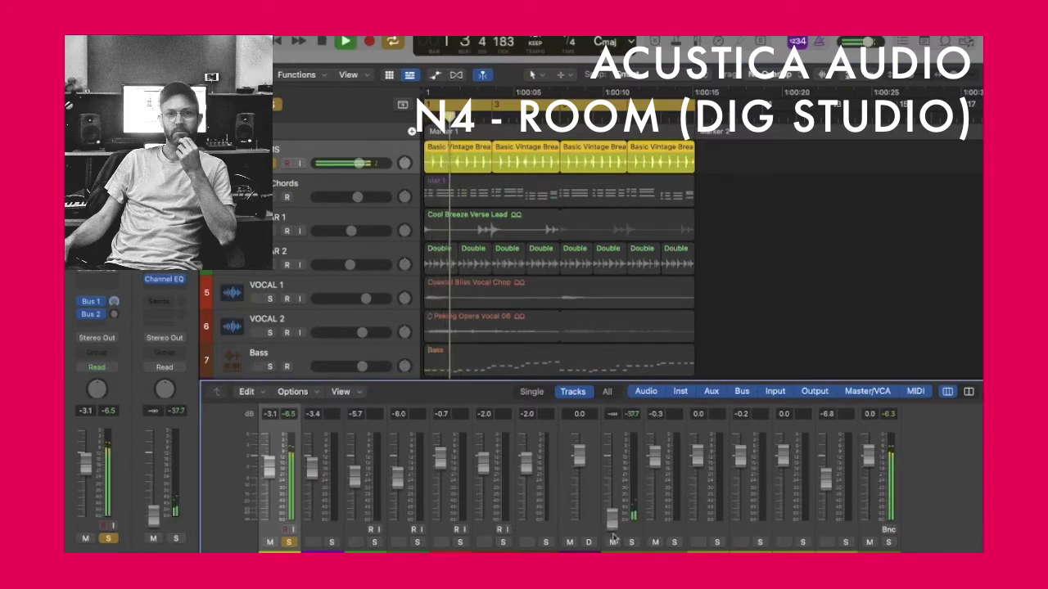
left_click_drag(612, 513, 617, 491)
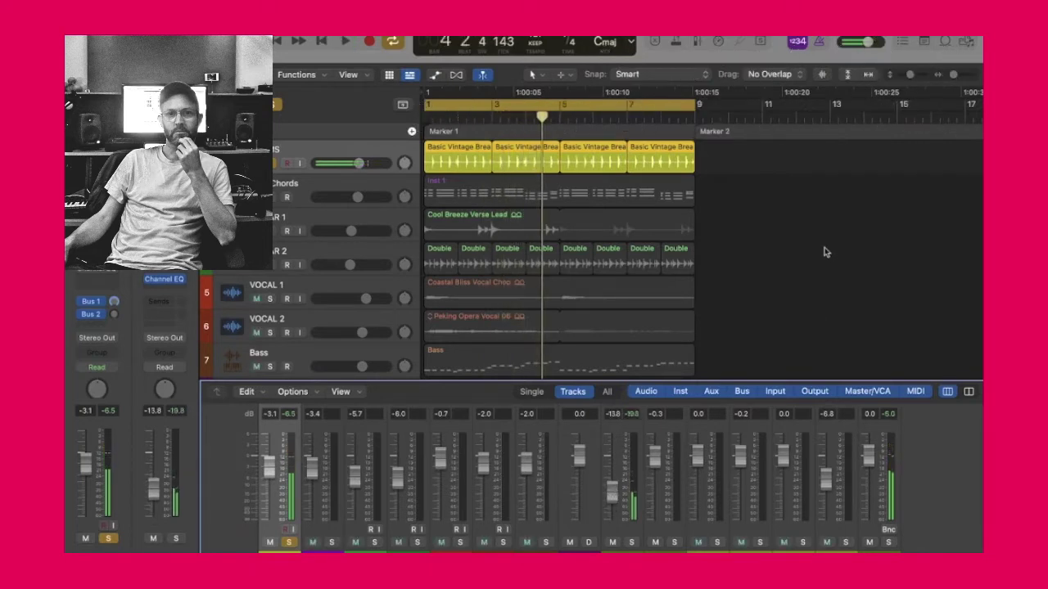
Play the soloed drums from the start, set their fader to -2.8 dB and compare with Bus 1 muted and unmuted
left_click(284, 187)
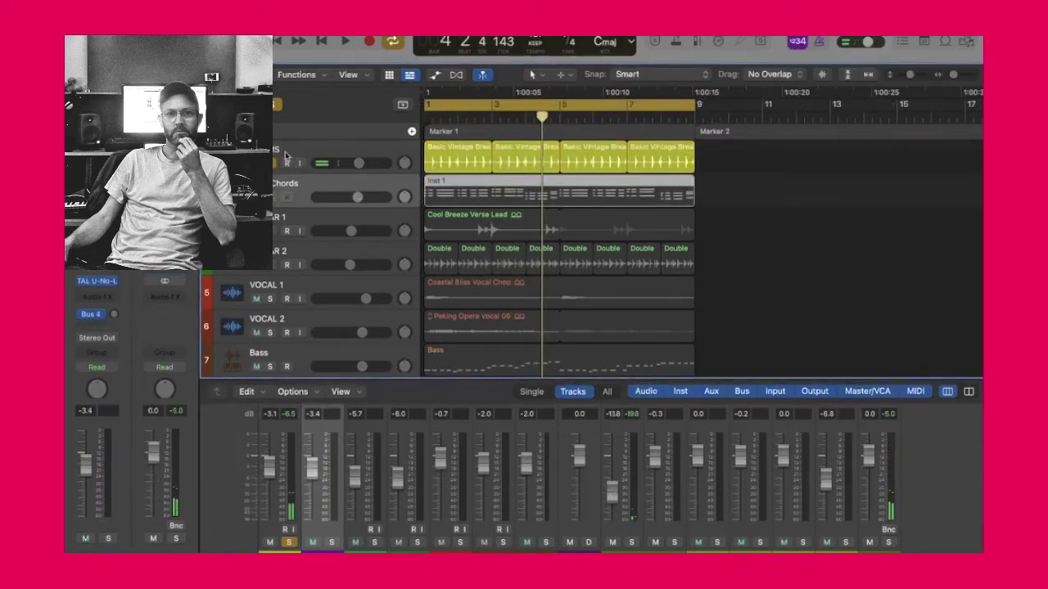
left_click(285, 156)
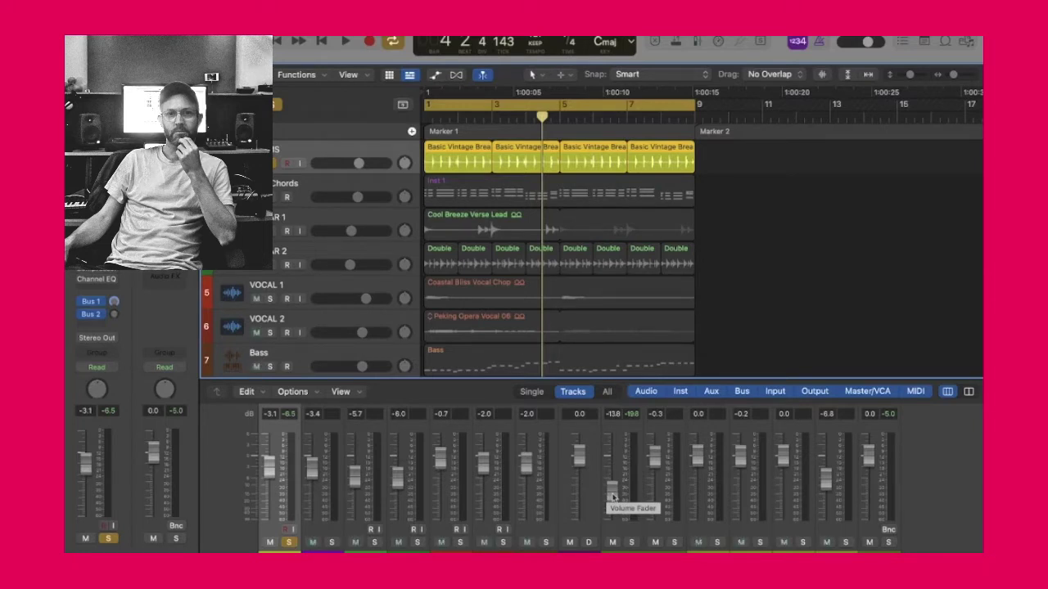
key("Return")
key("space")
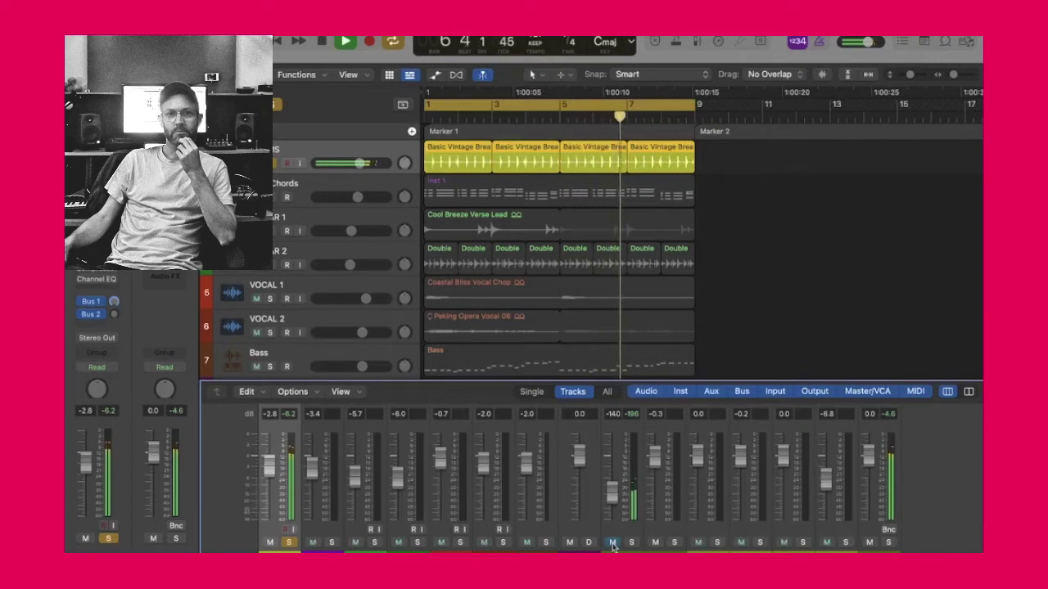
key("space")
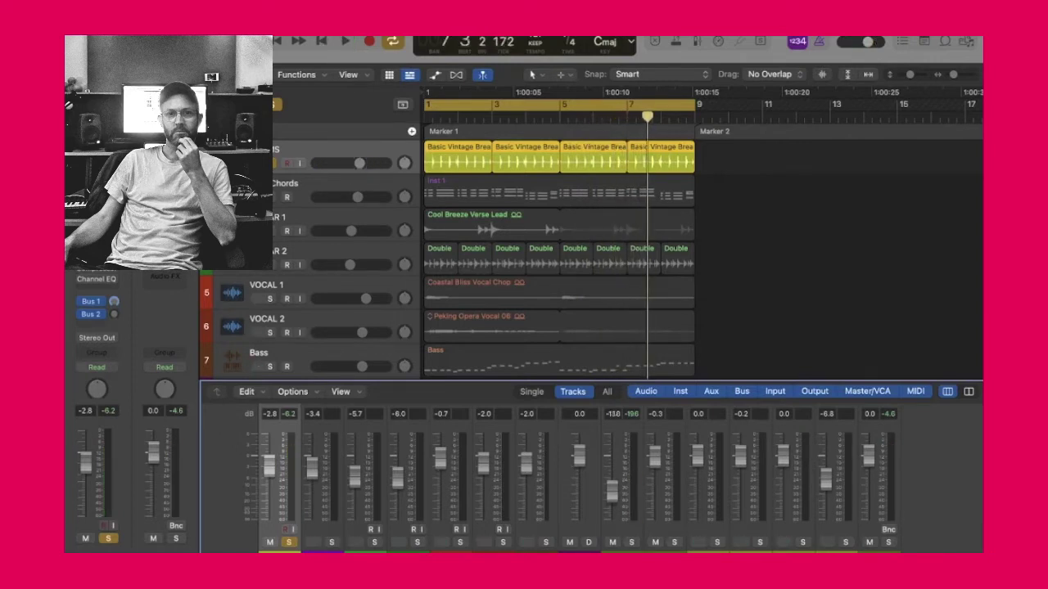
Set the Bus 1 fader to -12.4 dB, clear the drums solo and play the full mix with Bus 1 muted
left_click_drag(613, 491, 613, 488)
key("space")
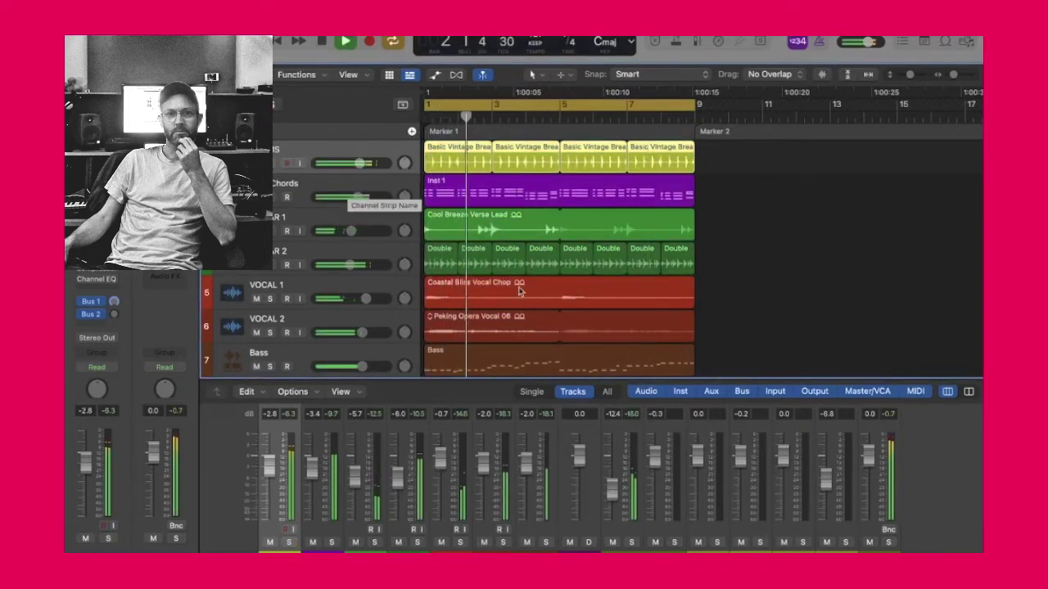
left_click(612, 542)
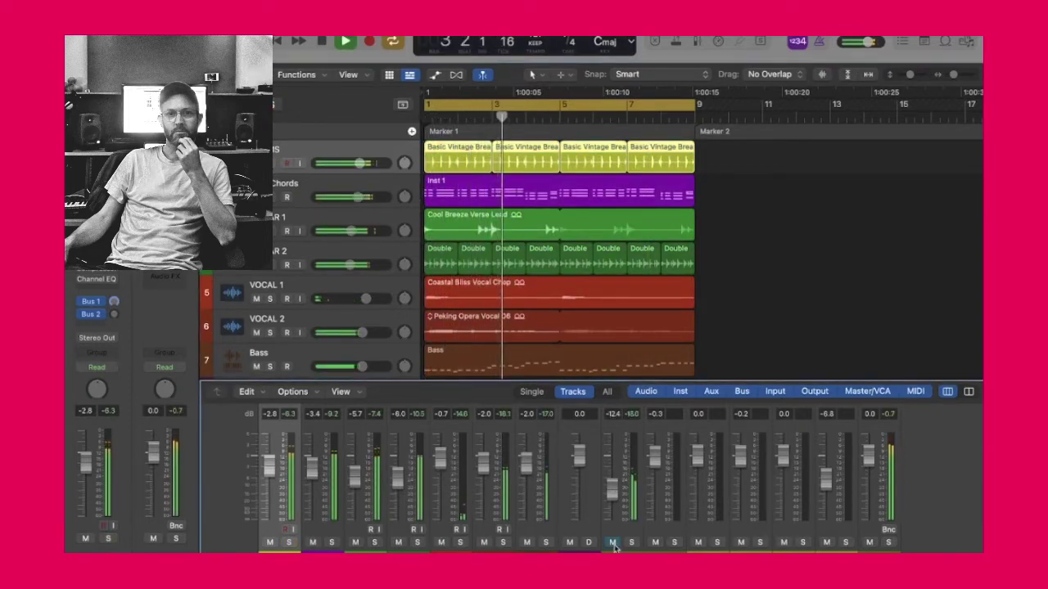
Stop the full-mix playback and review the drums channel and the effects inserted on Bus 1
key("space")
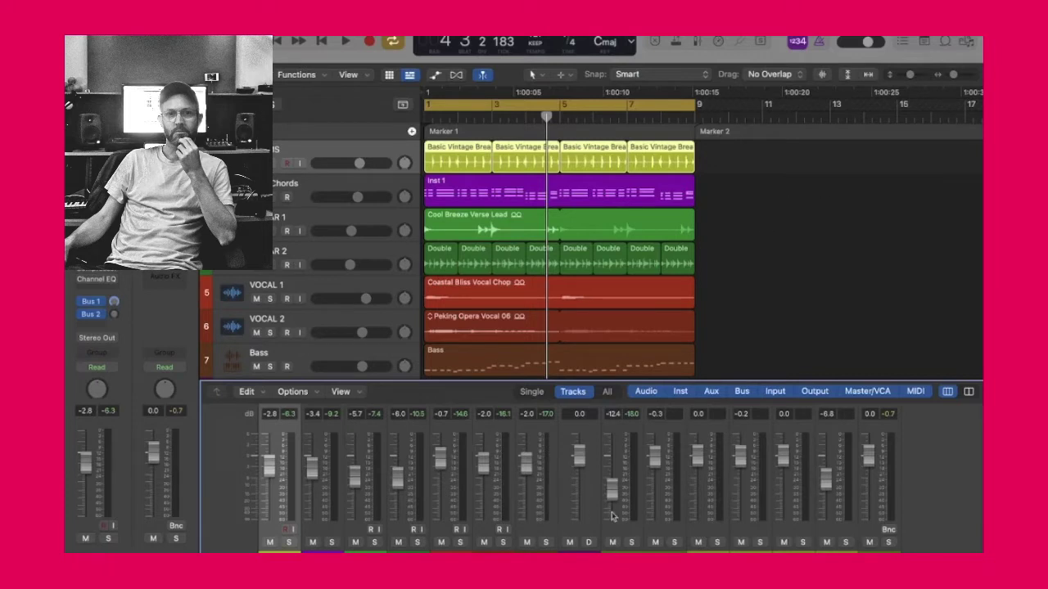
left_click(753, 280)
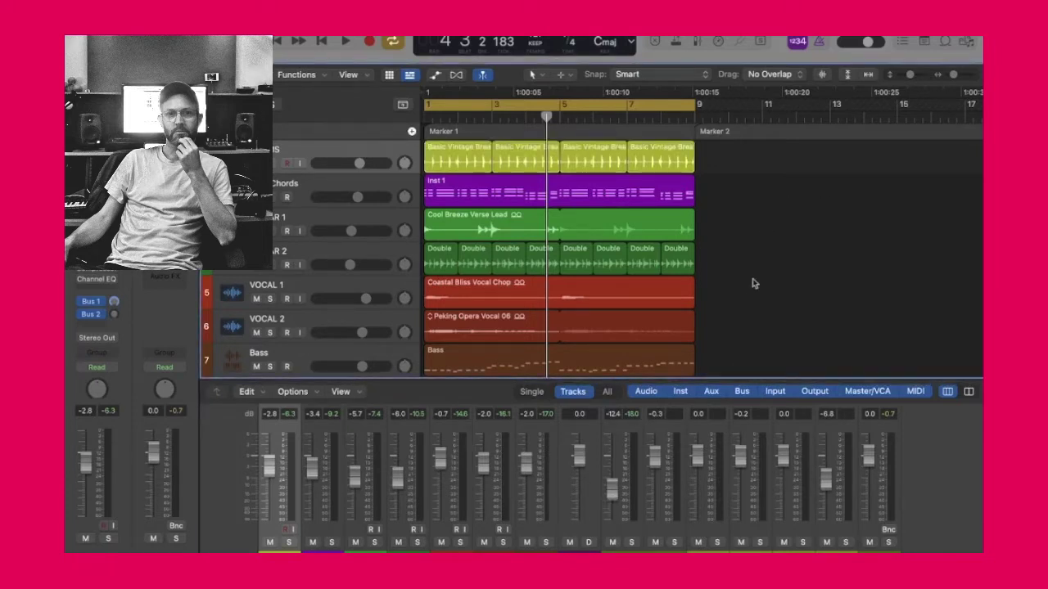
left_click(317, 188)
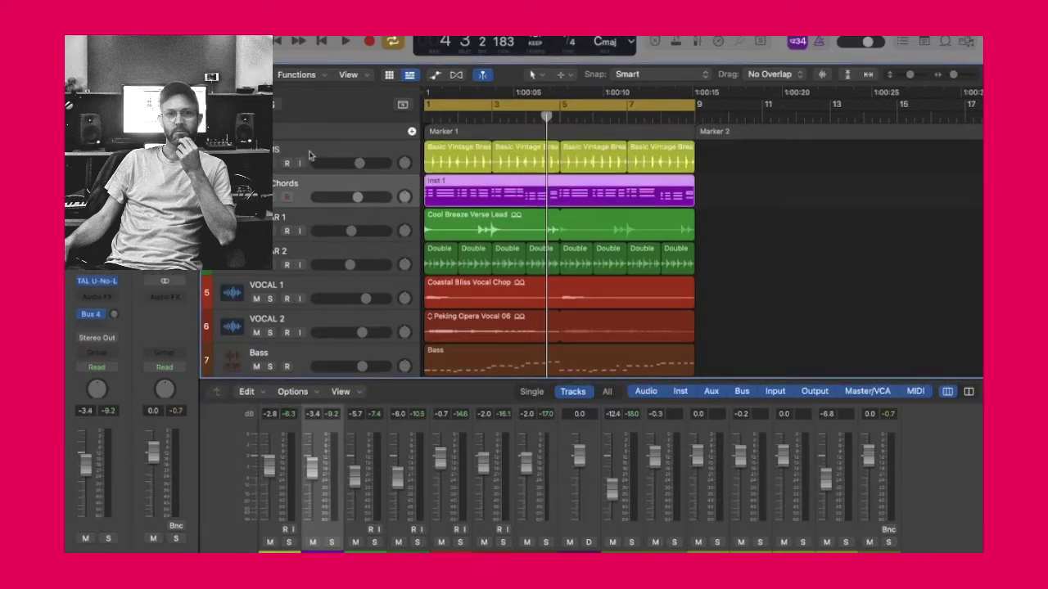
left_click(309, 155)
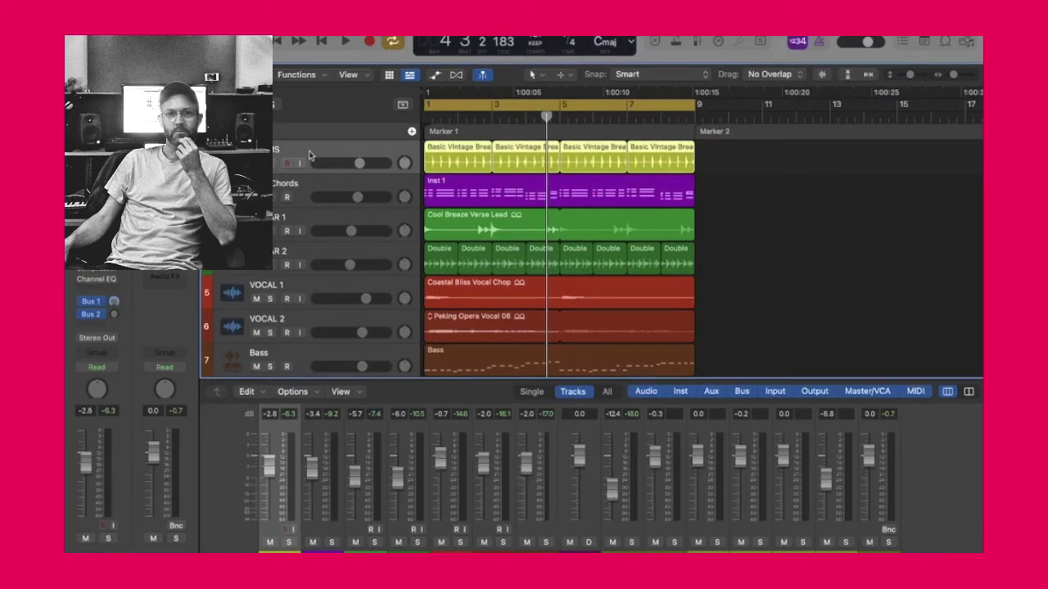
scroll(622, 485, "up", 5)
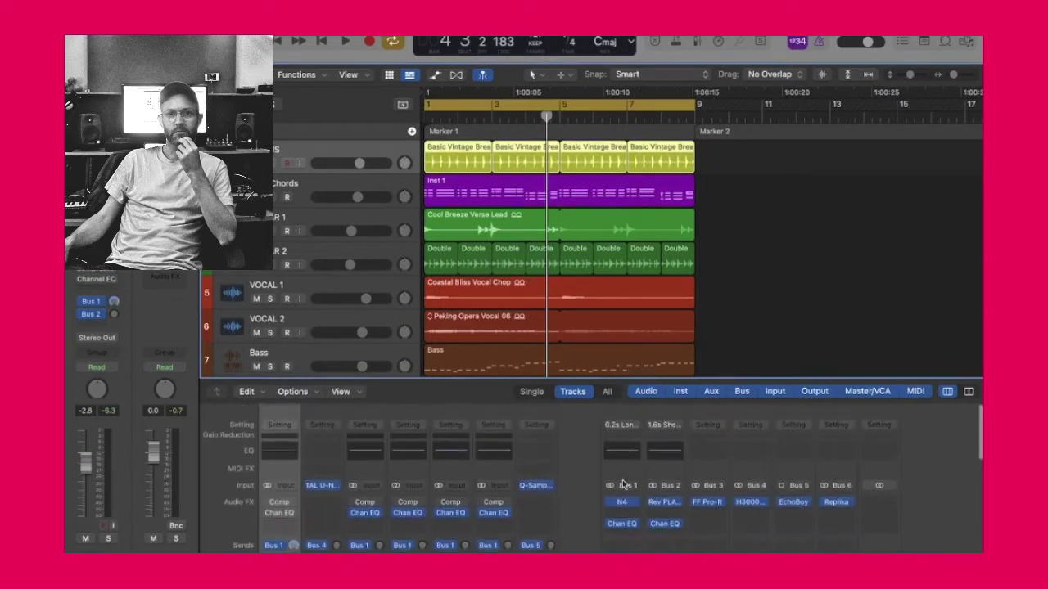
scroll(620, 490, "up", 3)
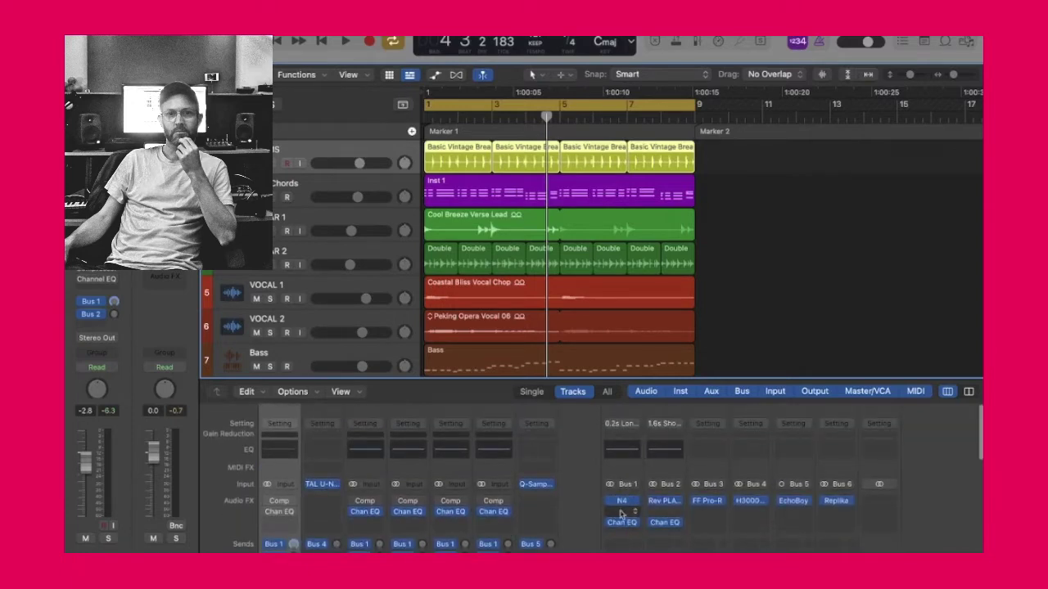
scroll(623, 515, "down", 5)
scroll(624, 516, "up", 5)
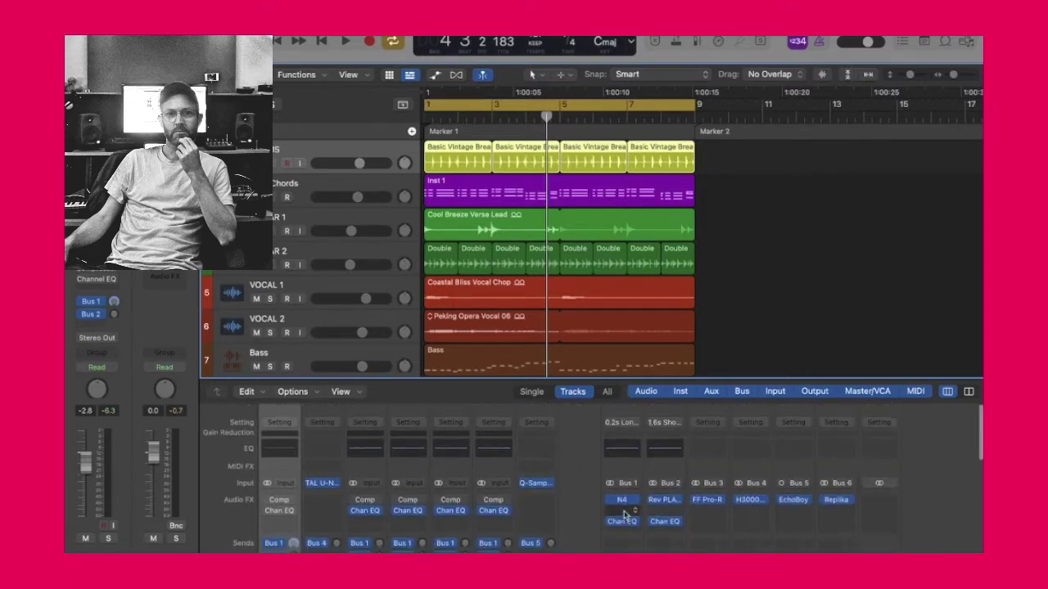
scroll(622, 512, "down", 5)
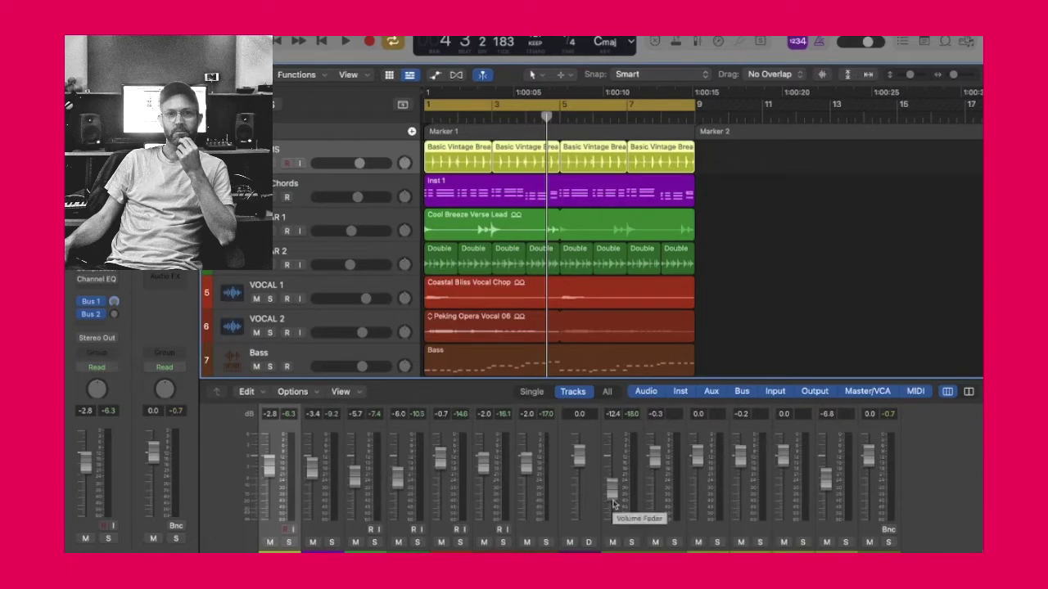
Play the soloed Keys Chords from the start, view its TAL U-No-LX synth, set its fader to -2.7 dB and bring in only the drums
left_click(331, 187)
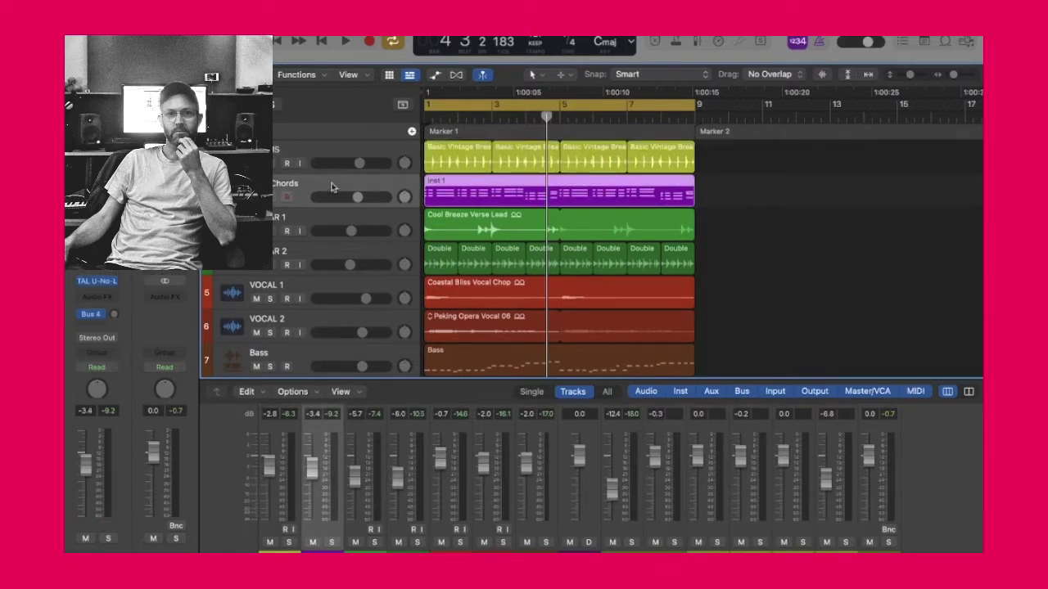
left_click(274, 200)
key("Return")
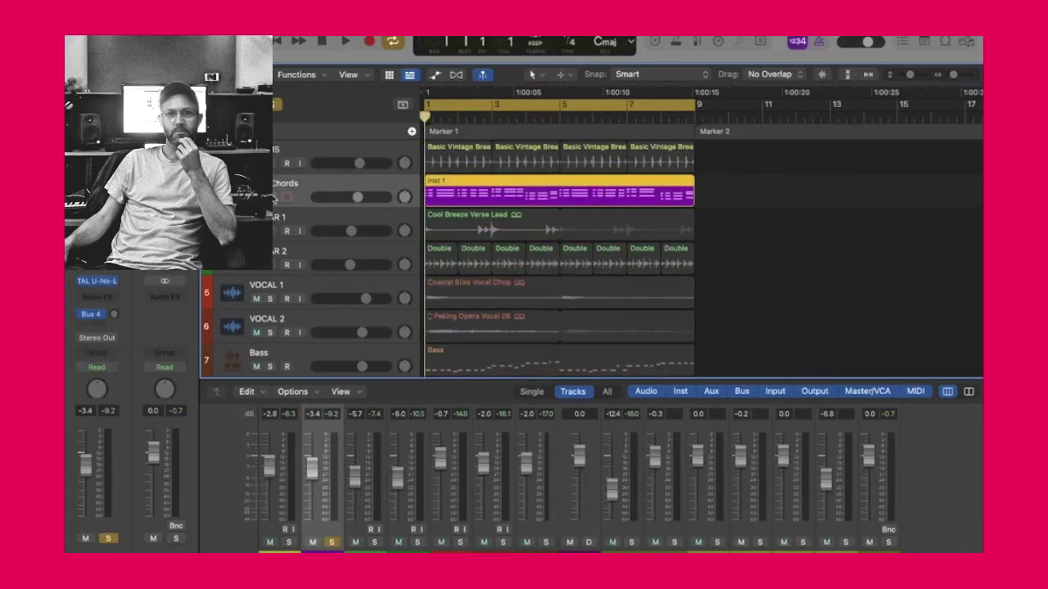
key("space")
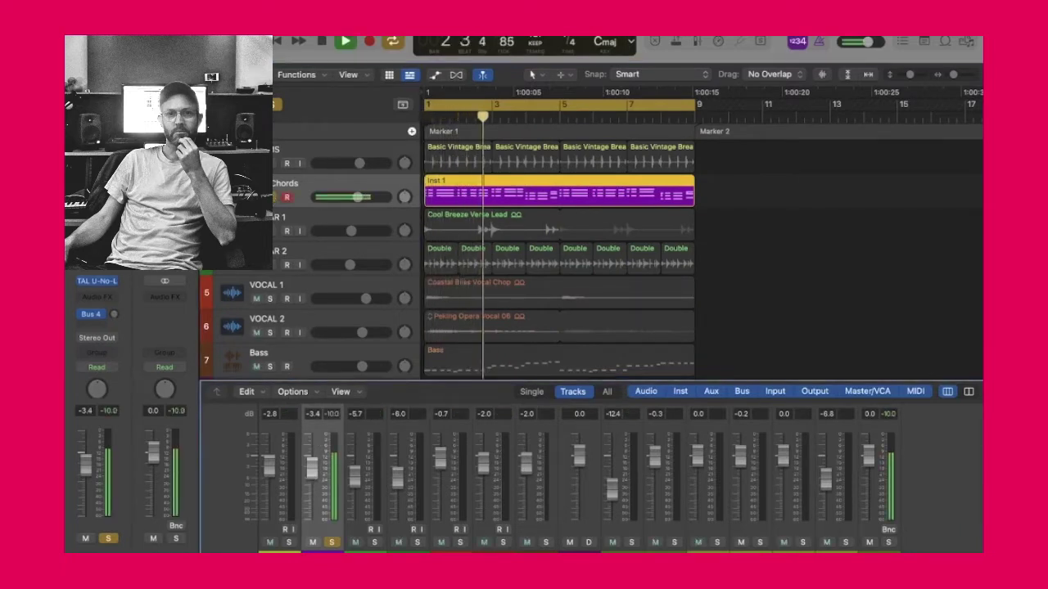
left_click(98, 282)
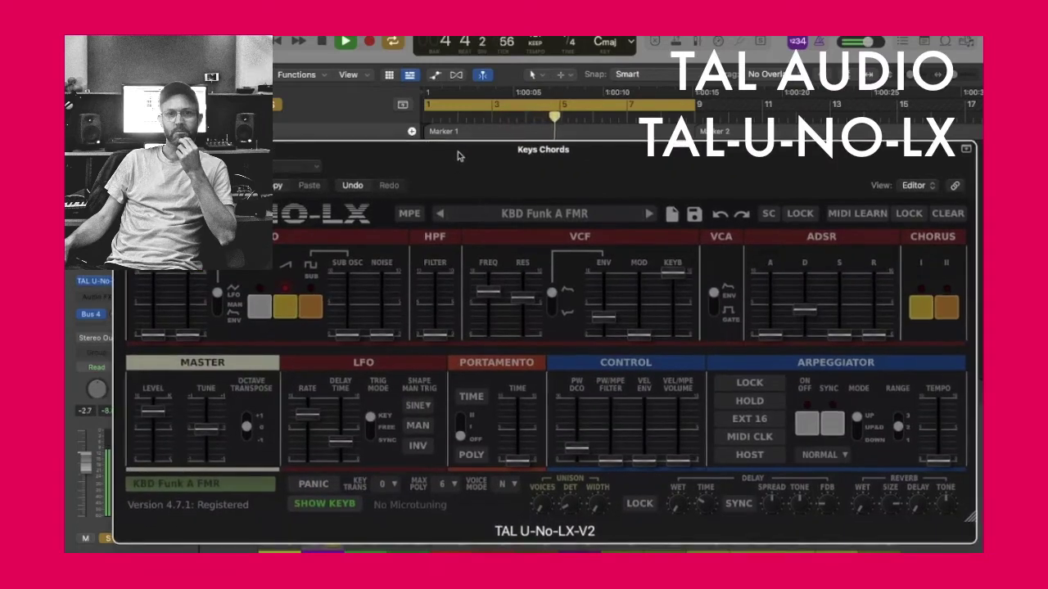
key("super+w")
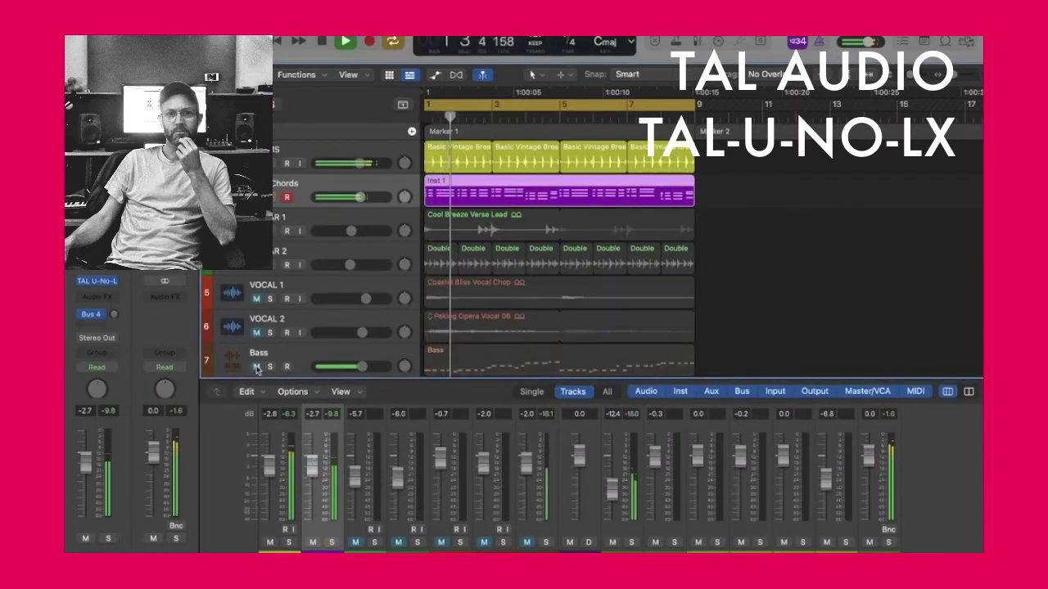
Disarm Keys Chords for recording, turn on Chorus II in its synth and play it with the drums
left_click(288, 197)
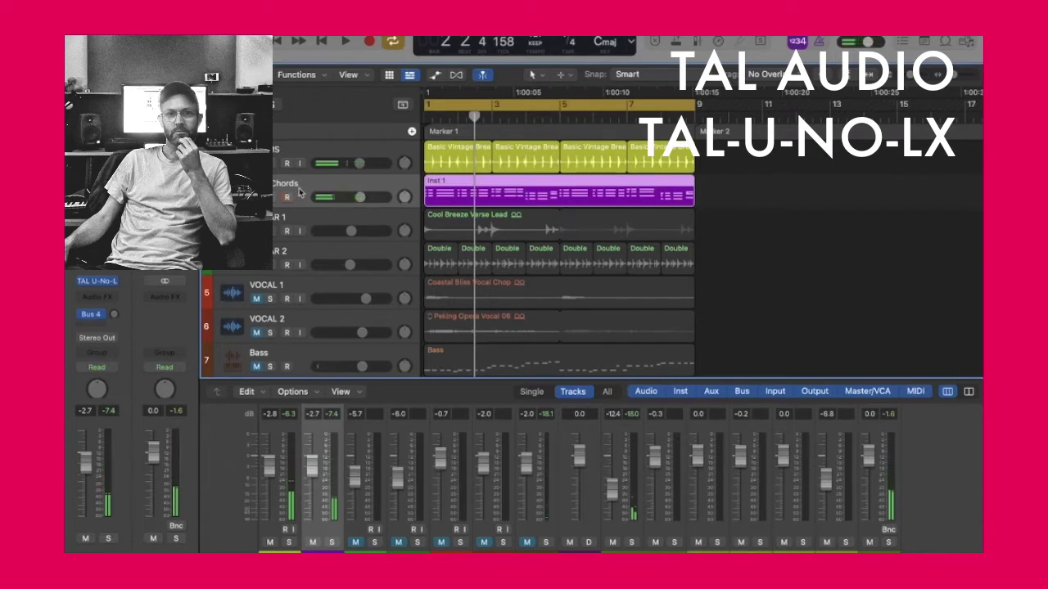
key("space")
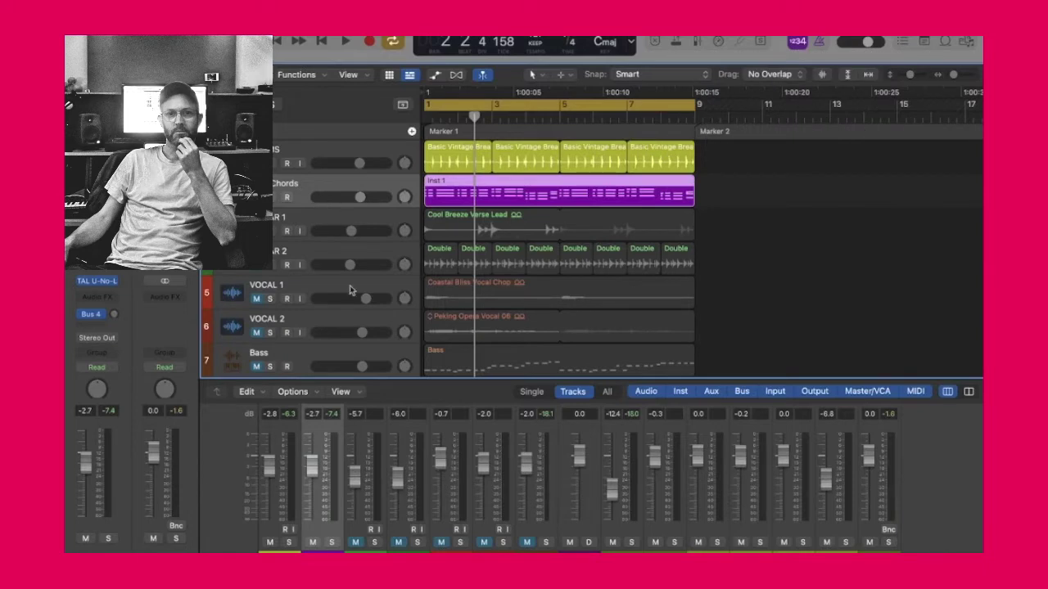
left_click(104, 280)
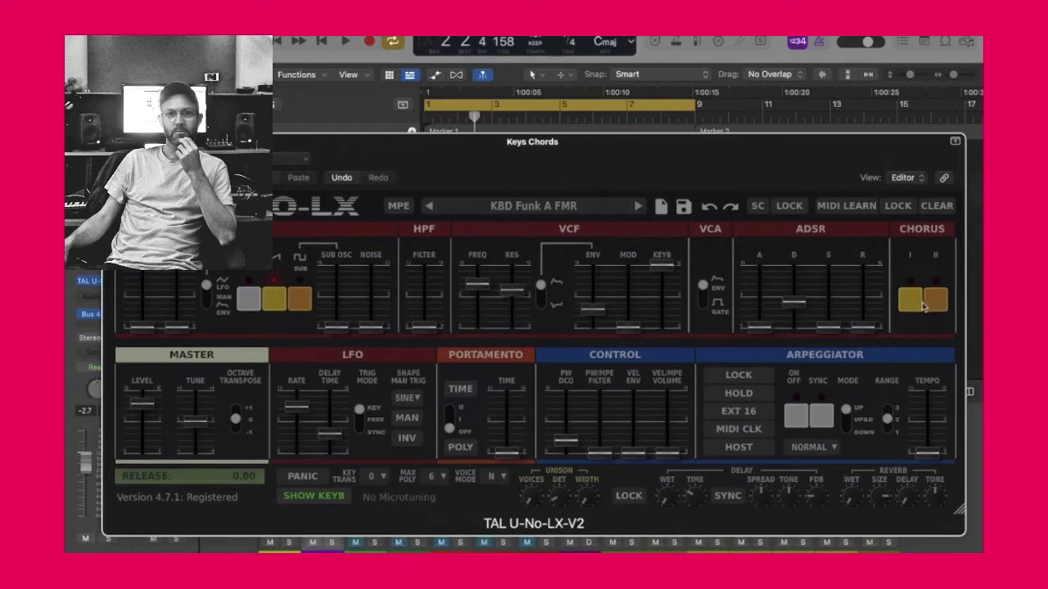
key("space")
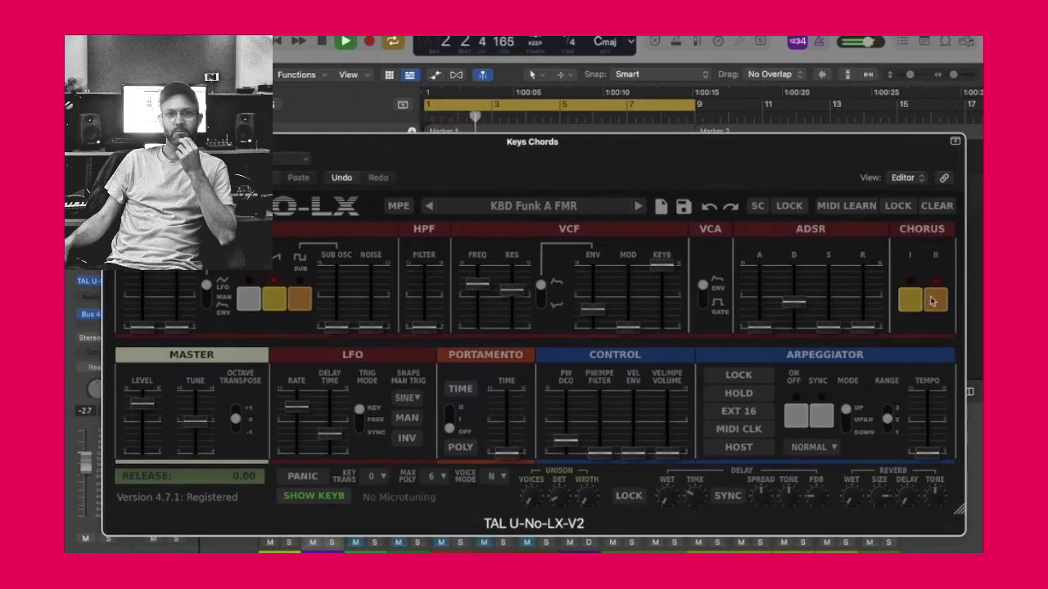
key("space")
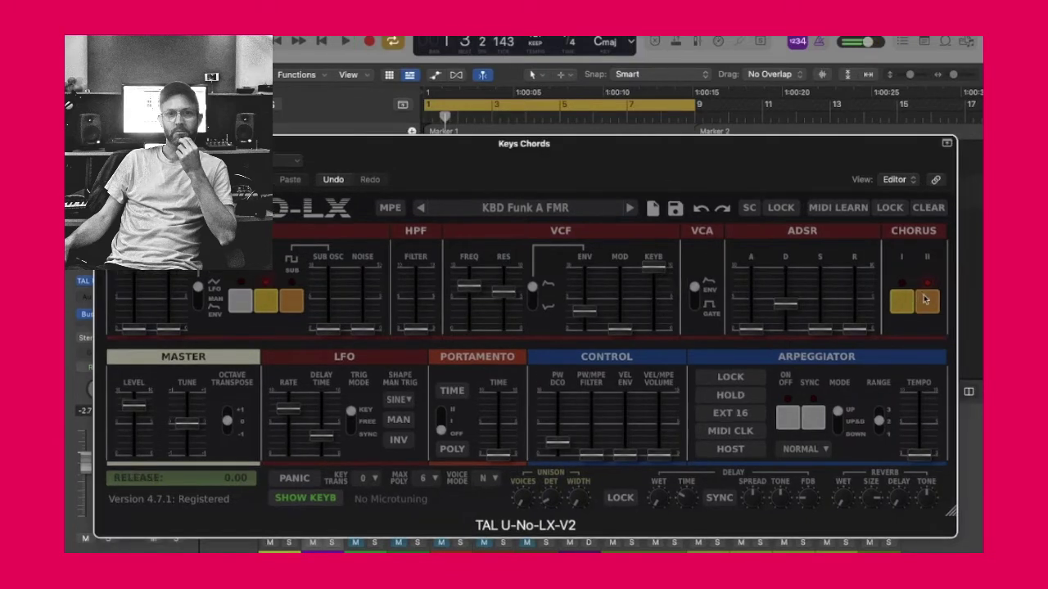
key("super+w")
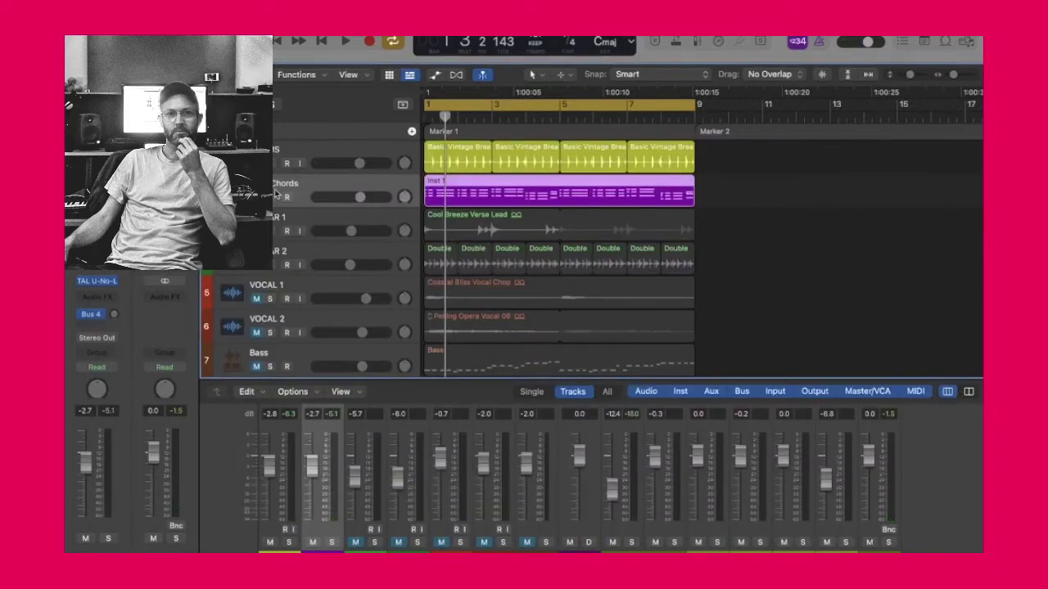
Bring up the Bus 4 send's channel and open its H3000 Factory plug-in, placing the window clear of the channel strips
left_click(114, 318)
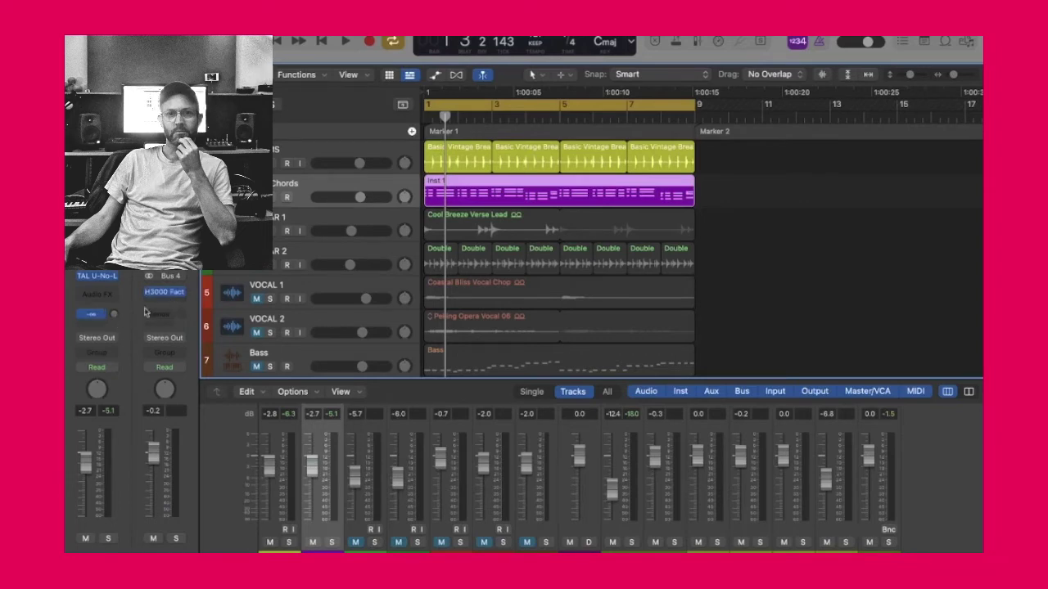
left_click(167, 293)
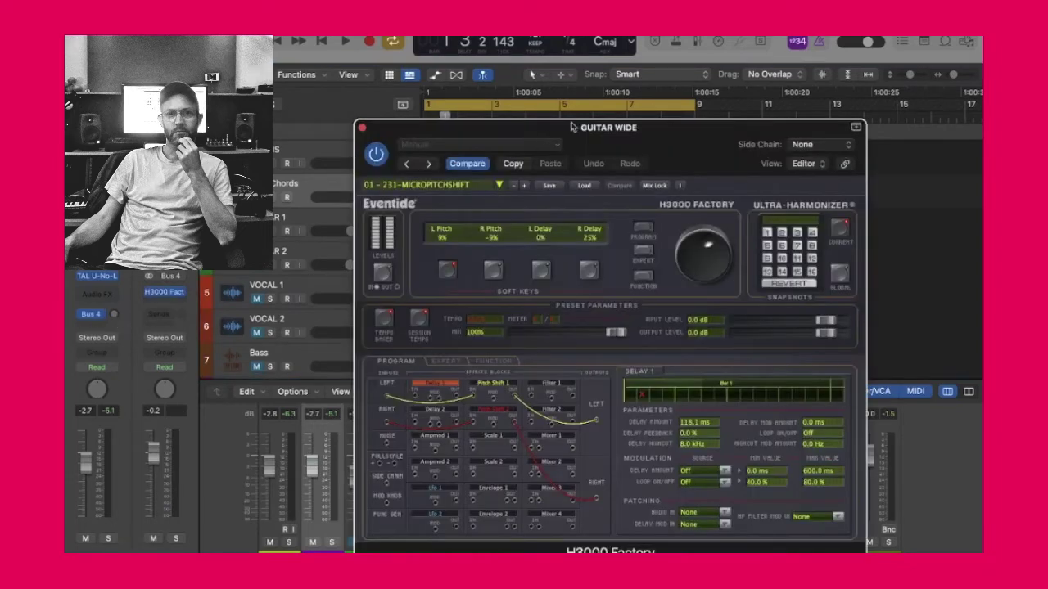
left_click_drag(572, 127, 473, 109)
left_click_drag(585, 118, 707, 93)
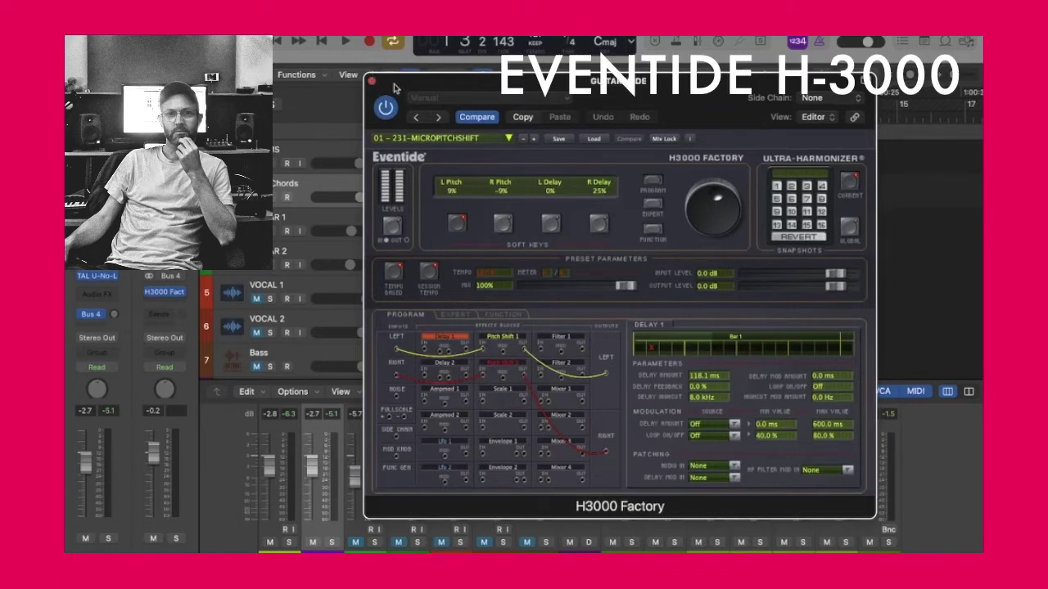
left_click_drag(394, 88, 403, 88)
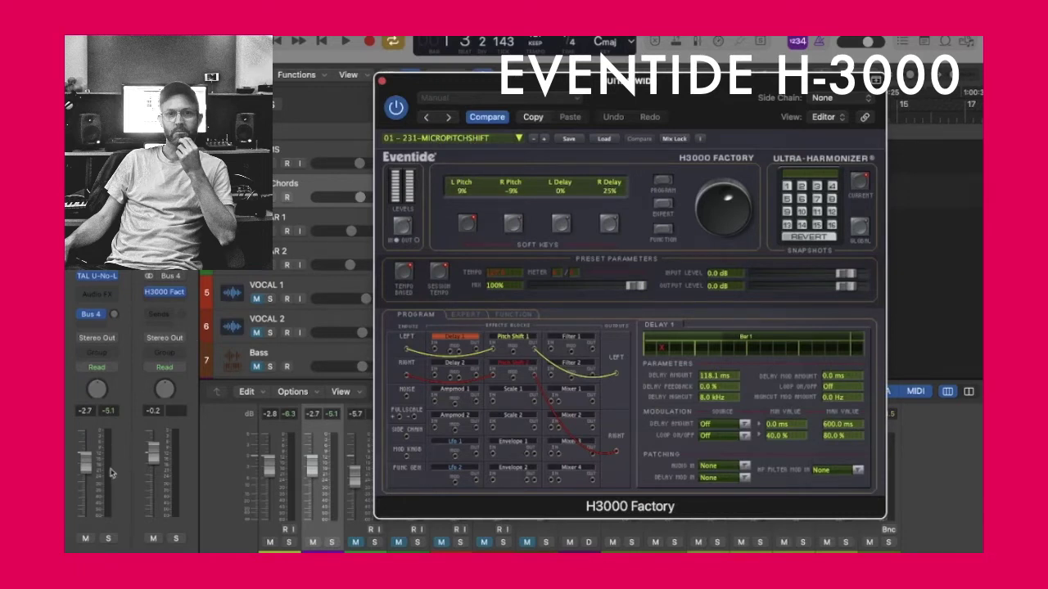
Play the drums and keys while raising the Keys Chords send to Bus 4 to 6.0 dB
key("space")
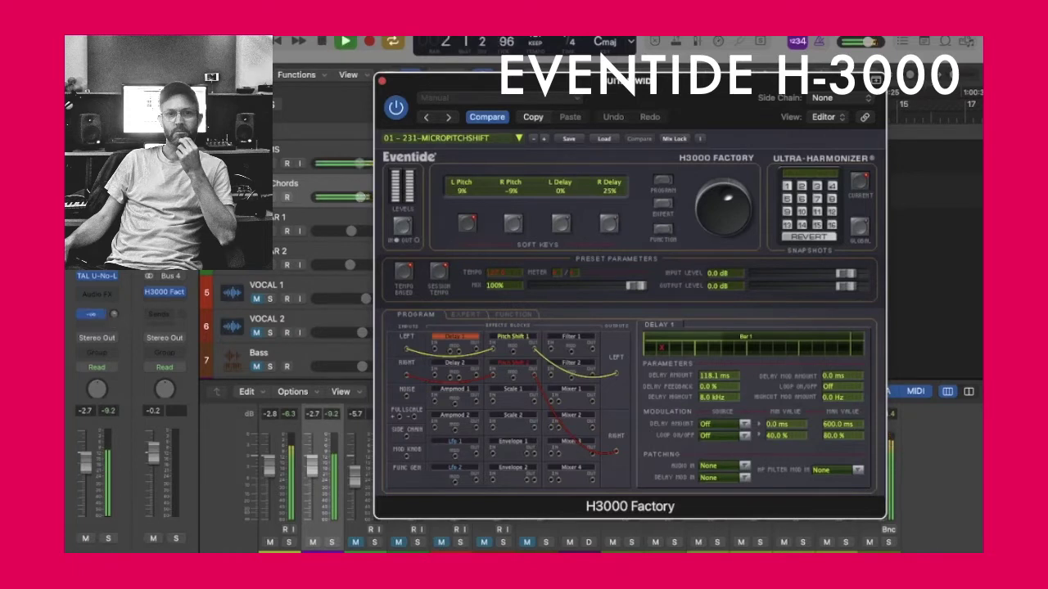
left_click_drag(115, 319, 113, 275)
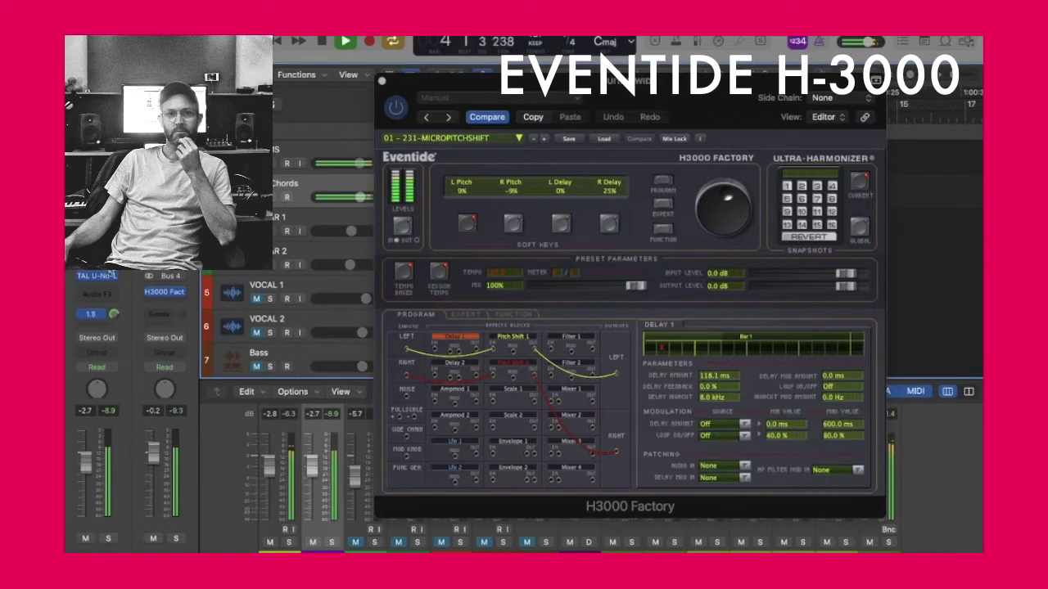
left_click_drag(114, 314, 111, 319)
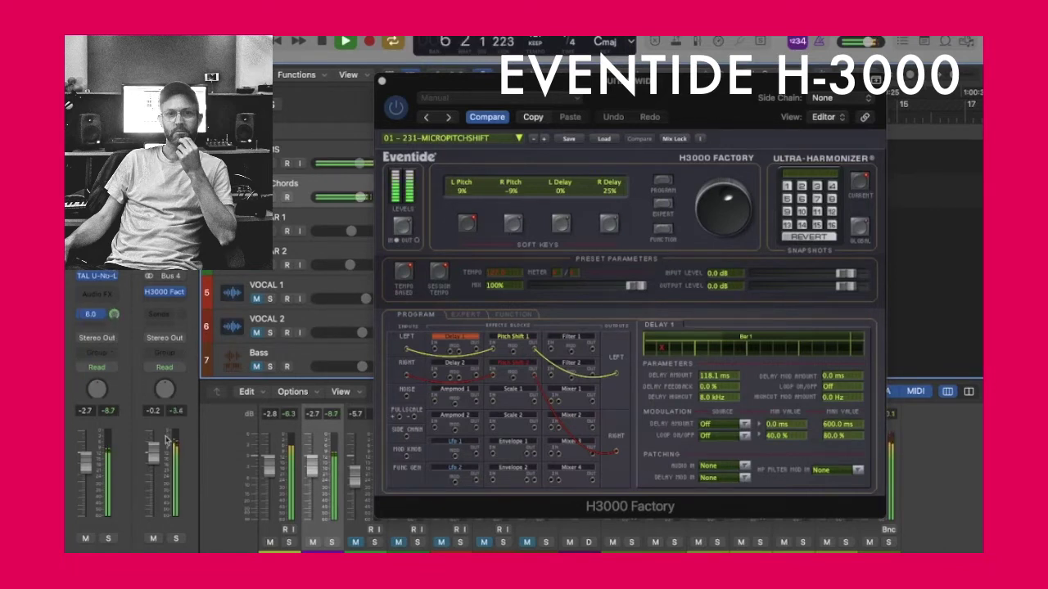
key("space")
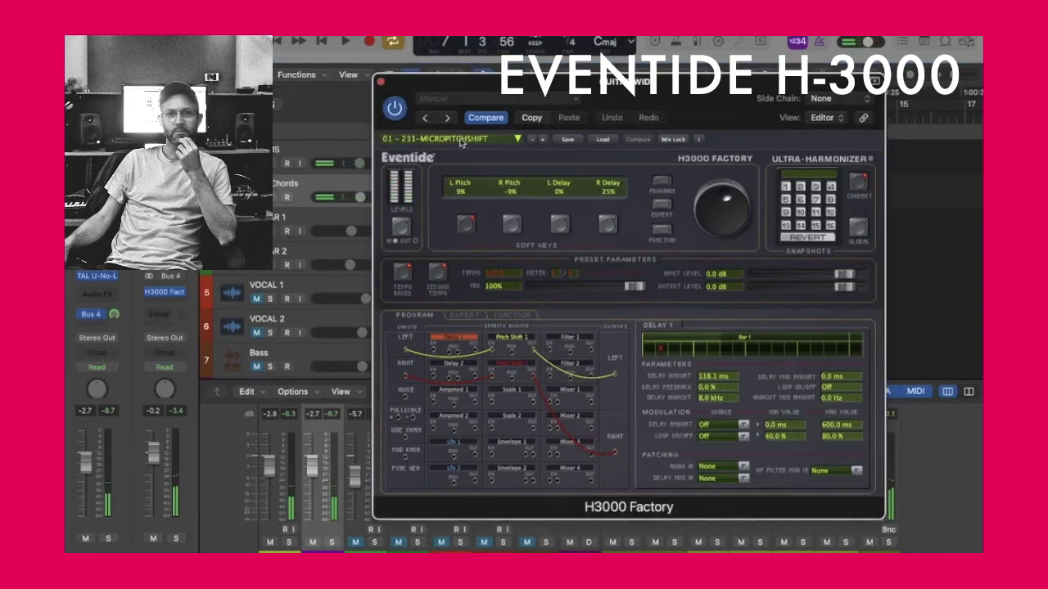
Check the H3000's L Pitch setting, close the plug-in and lower the Bus 4 fader to -12.6 dB during playback
left_click(456, 190)
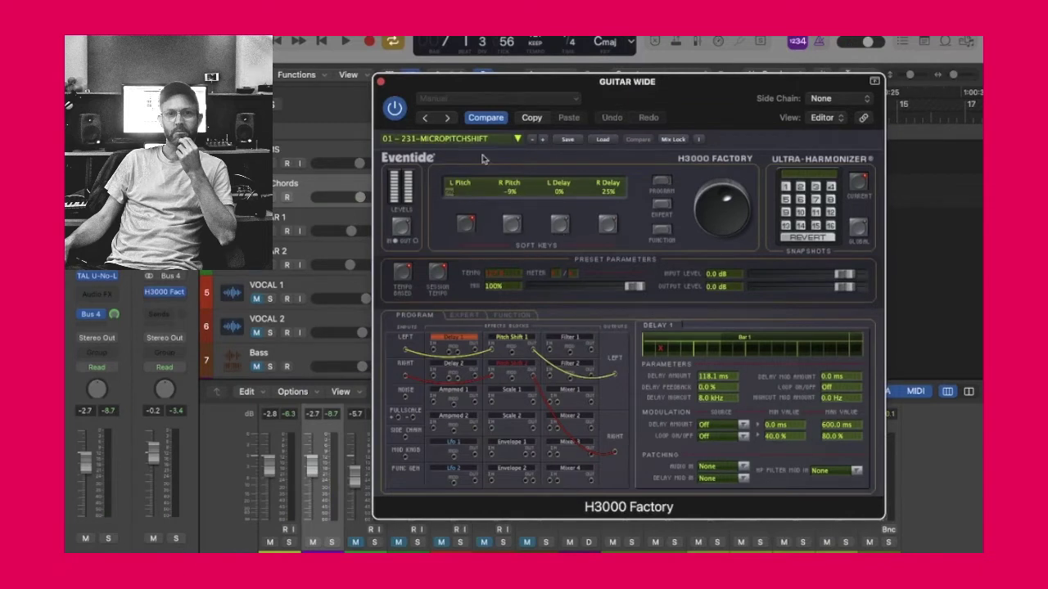
left_click(382, 83)
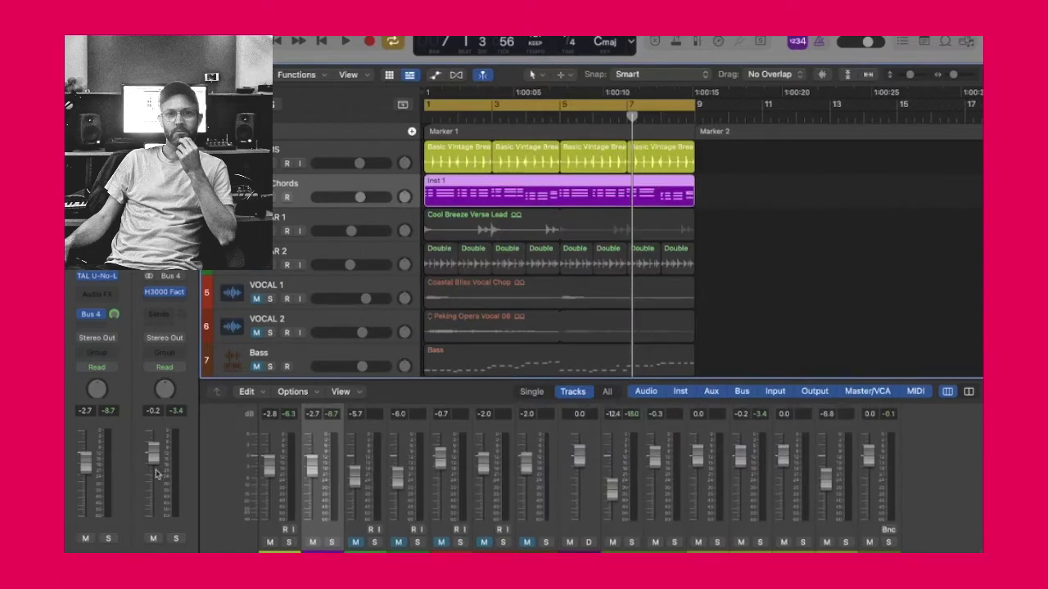
key("space")
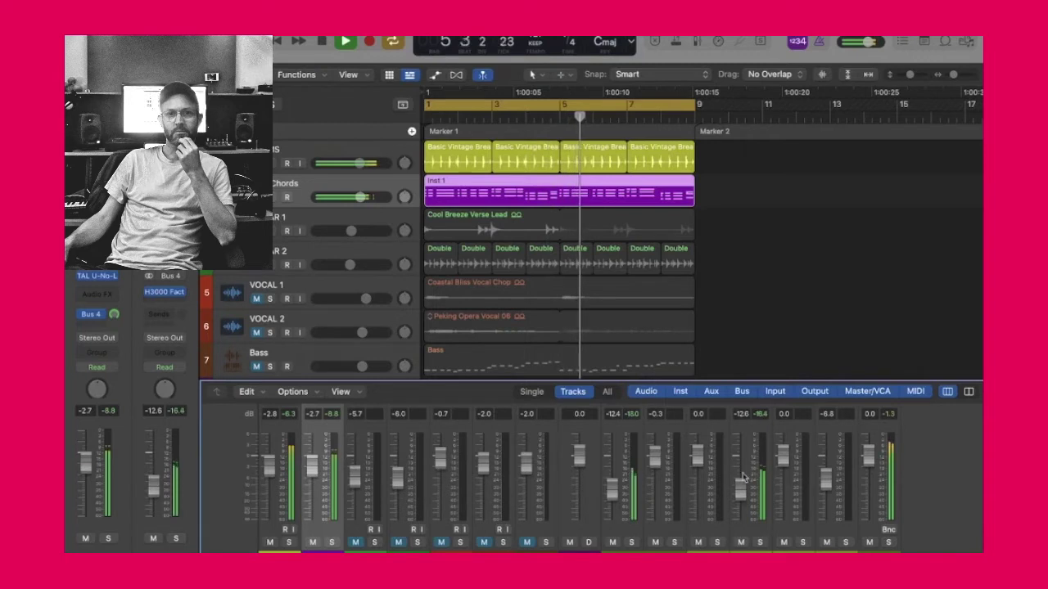
key("space")
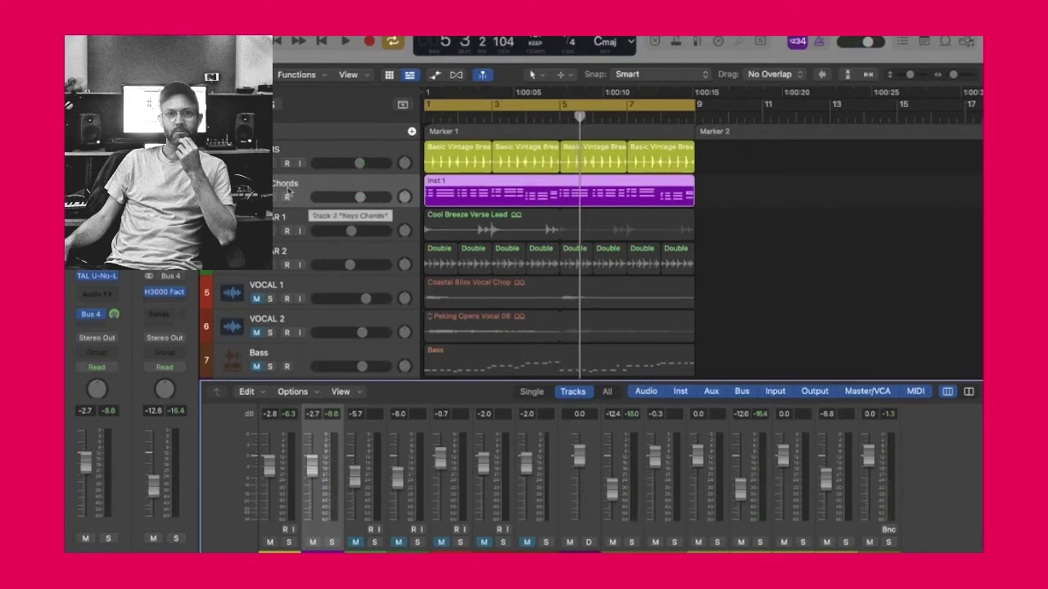
Unmute Guitar 1, mute Keys Chords and play the guitar with the drums from the start
left_click(280, 219)
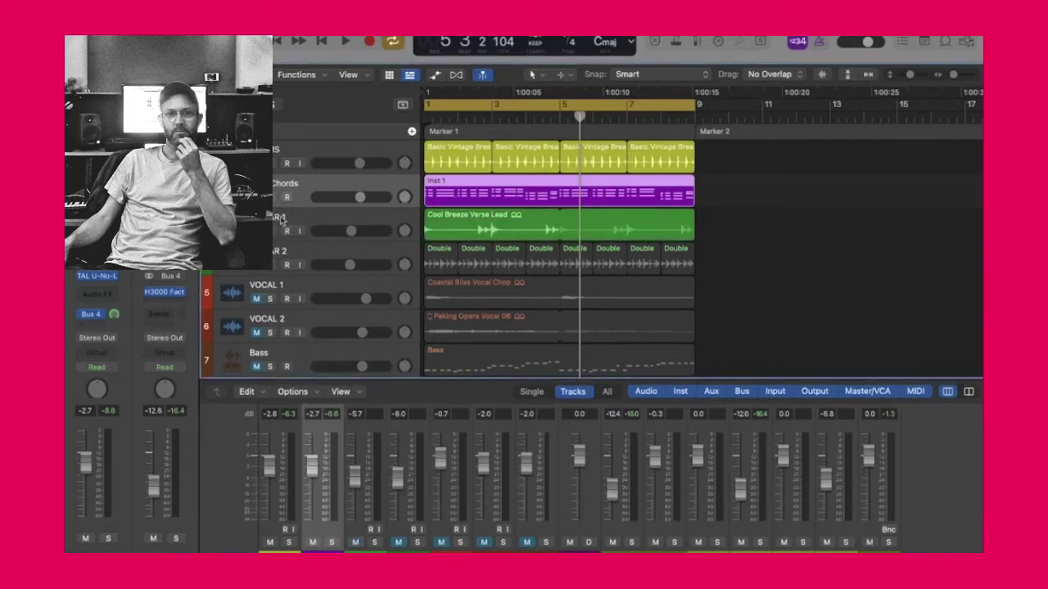
left_click(256, 196)
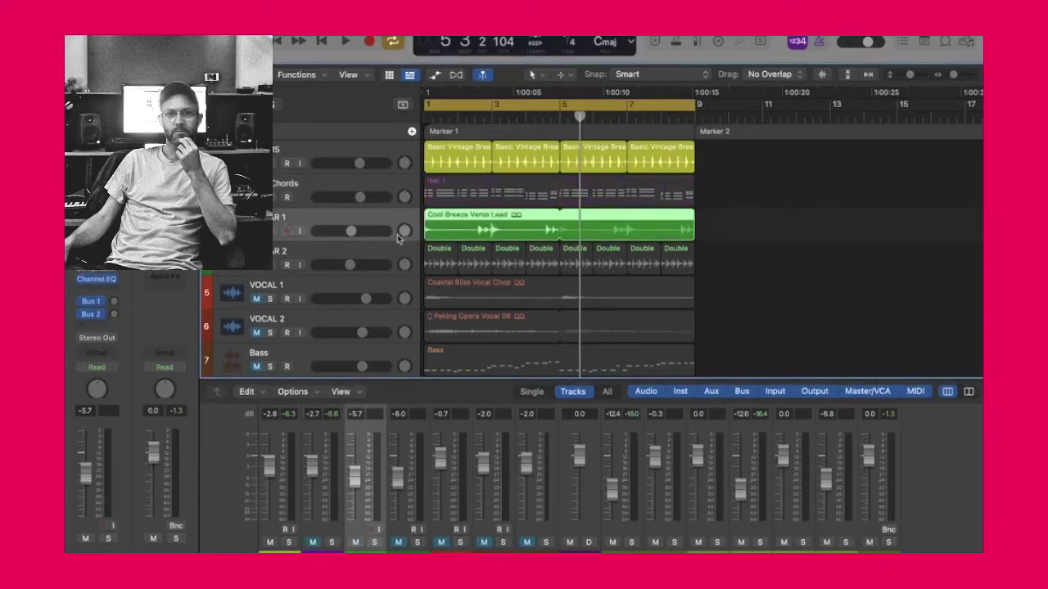
key("space")
key("space")
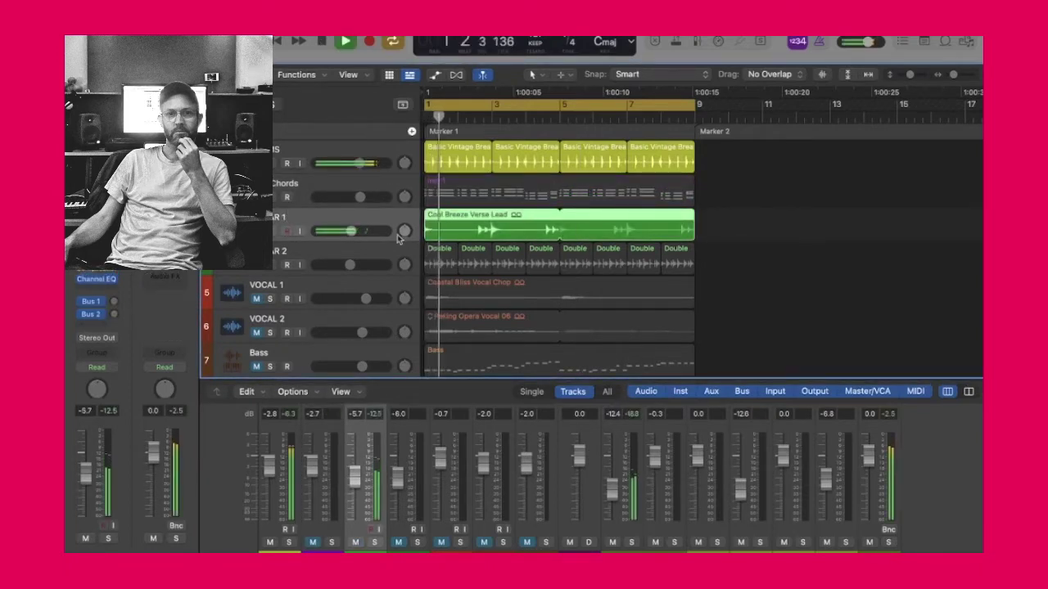
key("space")
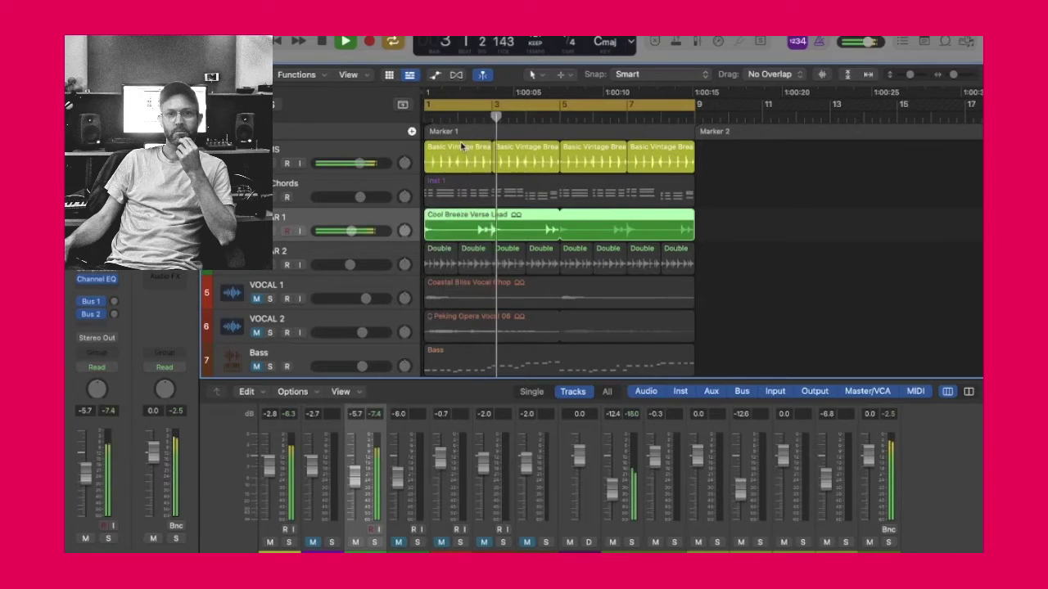
Set a short cycle range around bar 3, from mid-bar 2 to mid-bar 3, and play the drums and Guitar 1 in it
key("space")
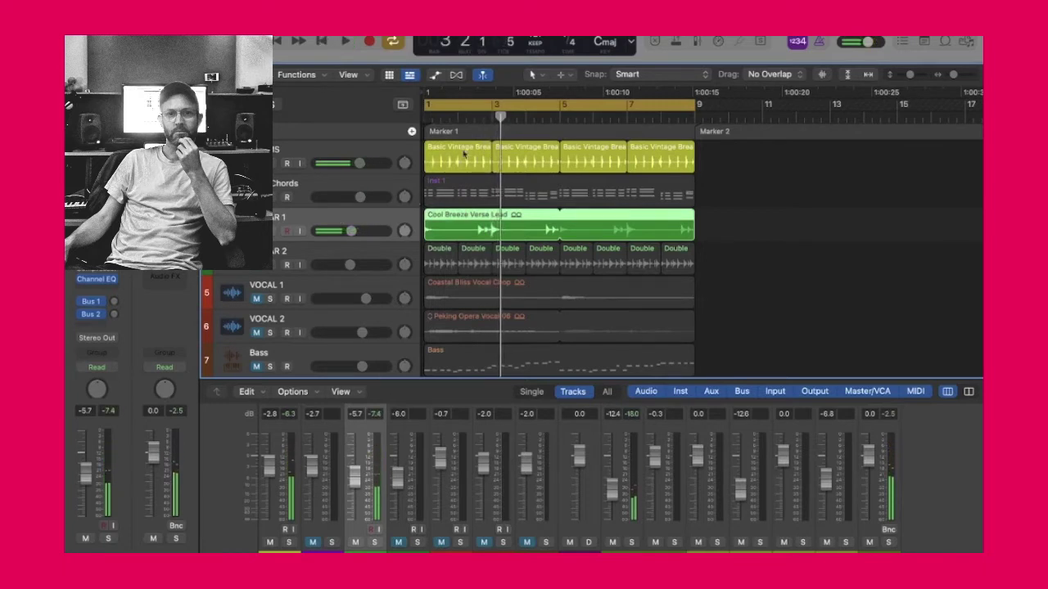
left_click(483, 106)
key("super+Right")
key("super+Right")
left_click_drag(489, 106, 569, 106)
key("space")
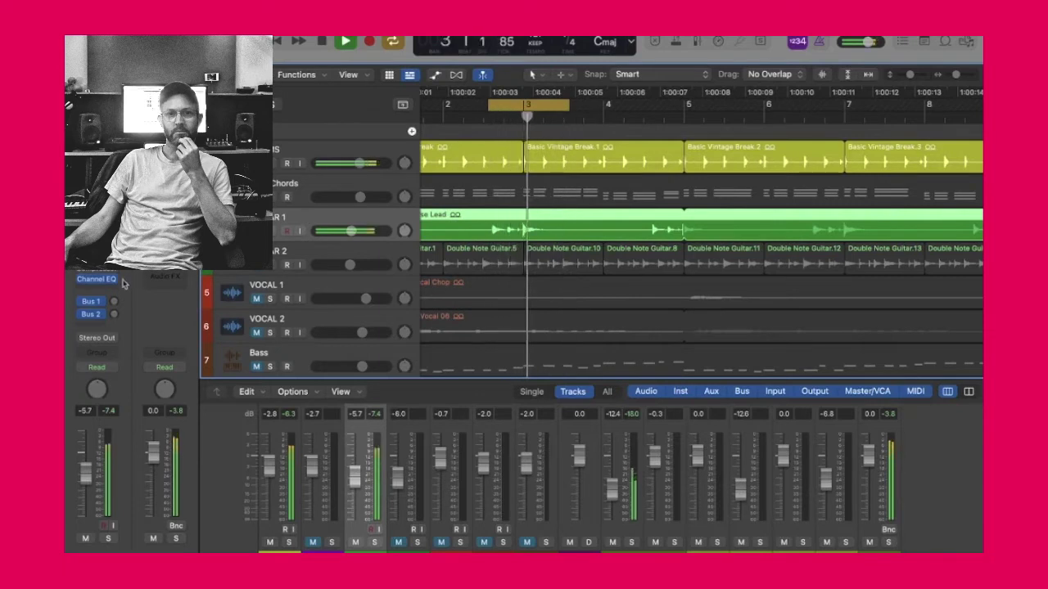
Raise Guitar 1's send to Bus 1 to 6.0 dB while the cycle plays
key("space")
key("space")
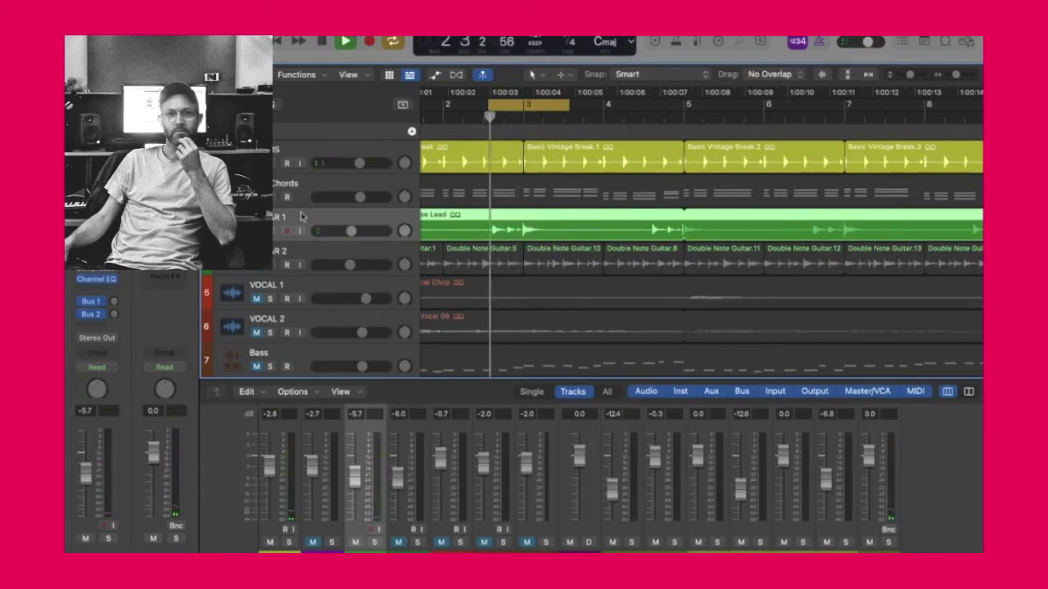
left_click(114, 302)
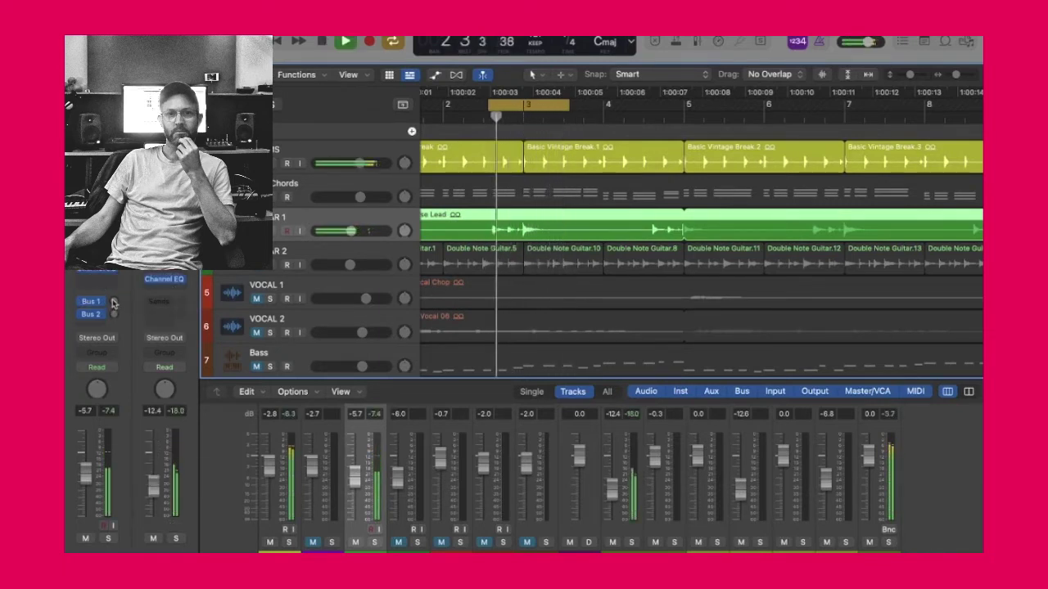
left_click_drag(113, 302, 114, 287)
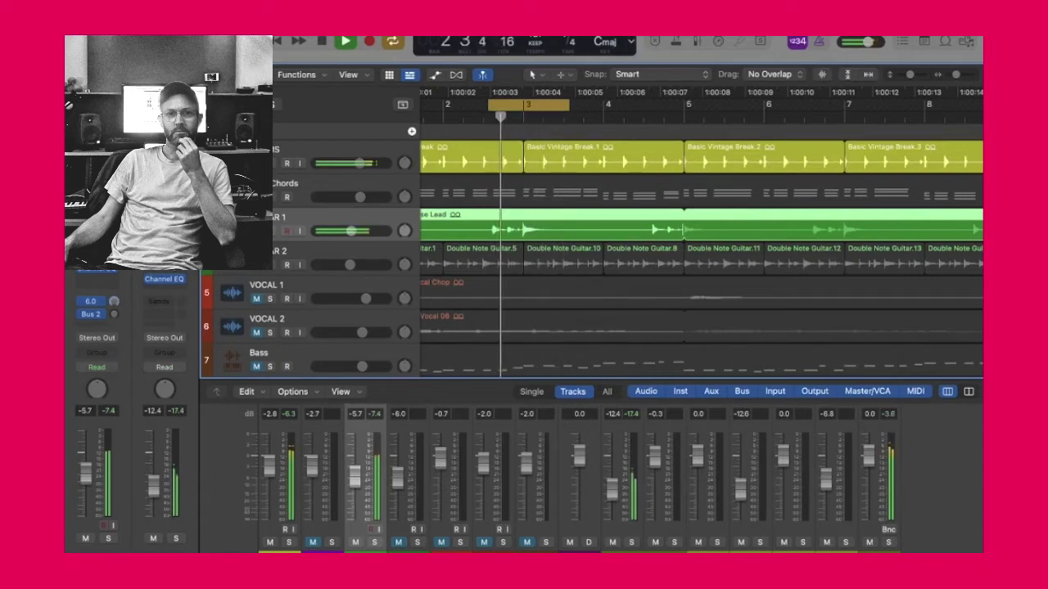
key("space")
Pan Guitar 1 to -64 and play the cycle range
left_click(149, 320)
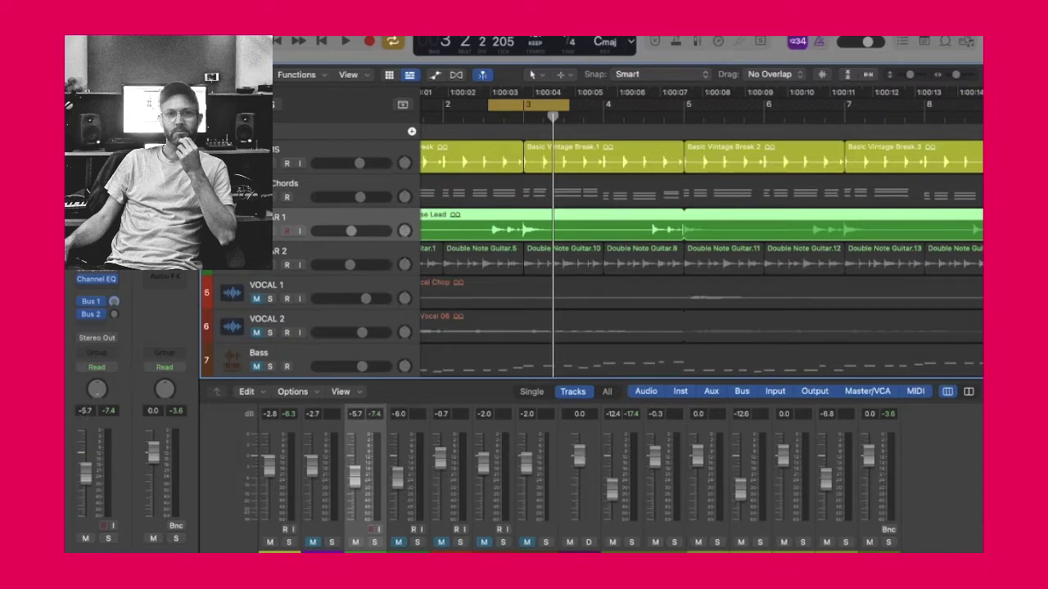
left_click_drag(96, 389, 173, 542)
key("space")
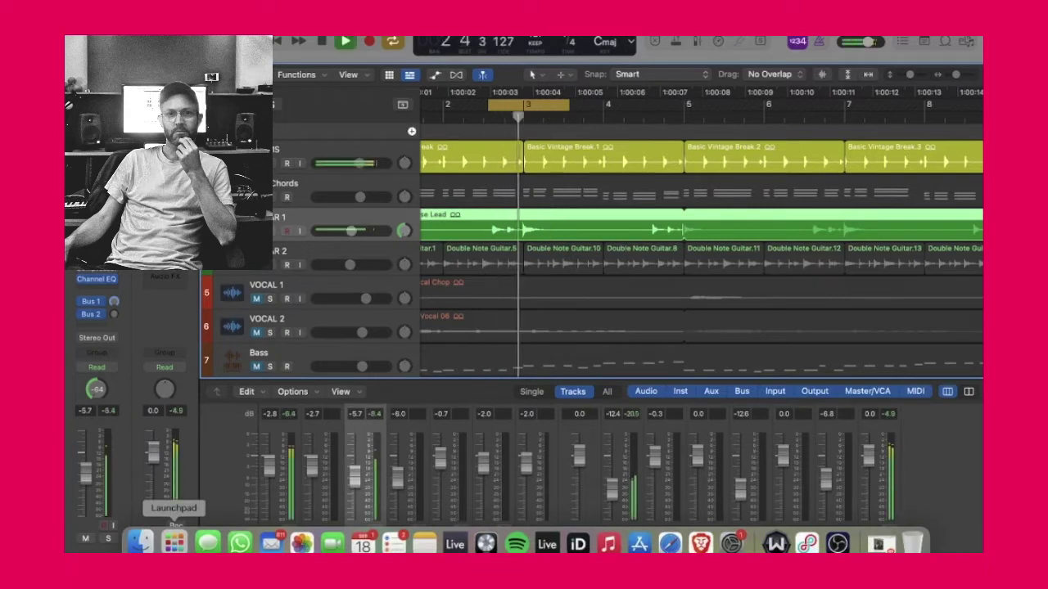
Unmute Guitar 2, both vocals and the bass, and play them while setting Guitar 2's pan to +63 and its fader to -5.9 dB
left_click_drag(256, 299, 256, 367)
left_click(411, 455)
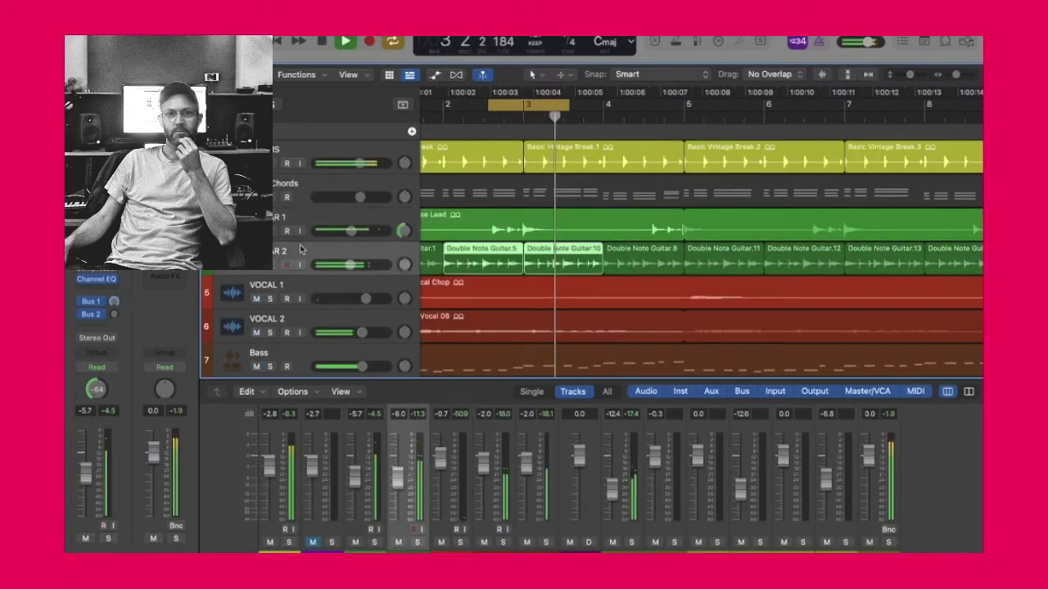
scroll(412, 455, "up", 3)
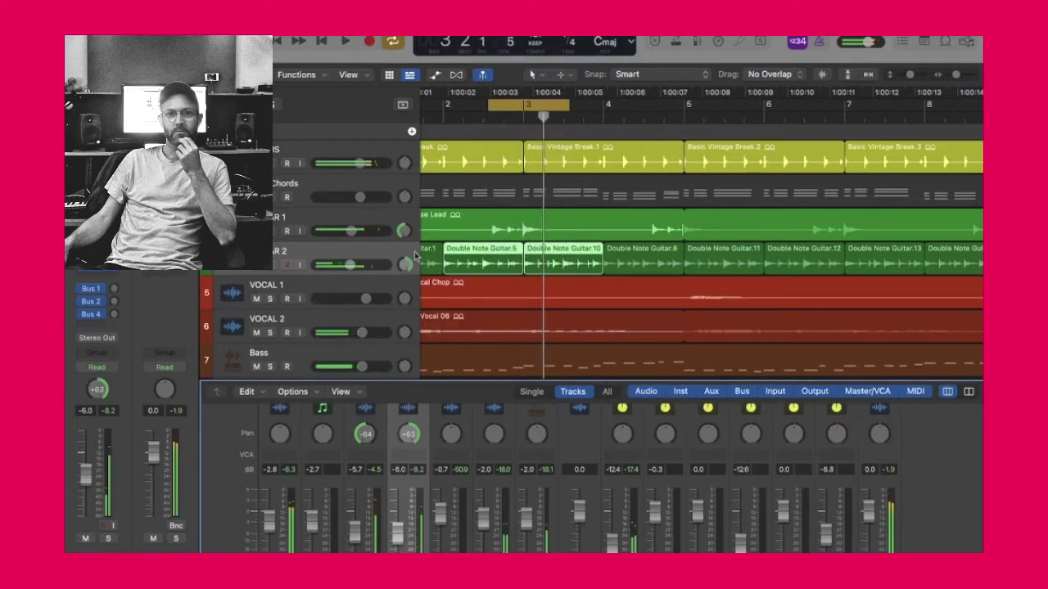
scroll(398, 475, "down", 3)
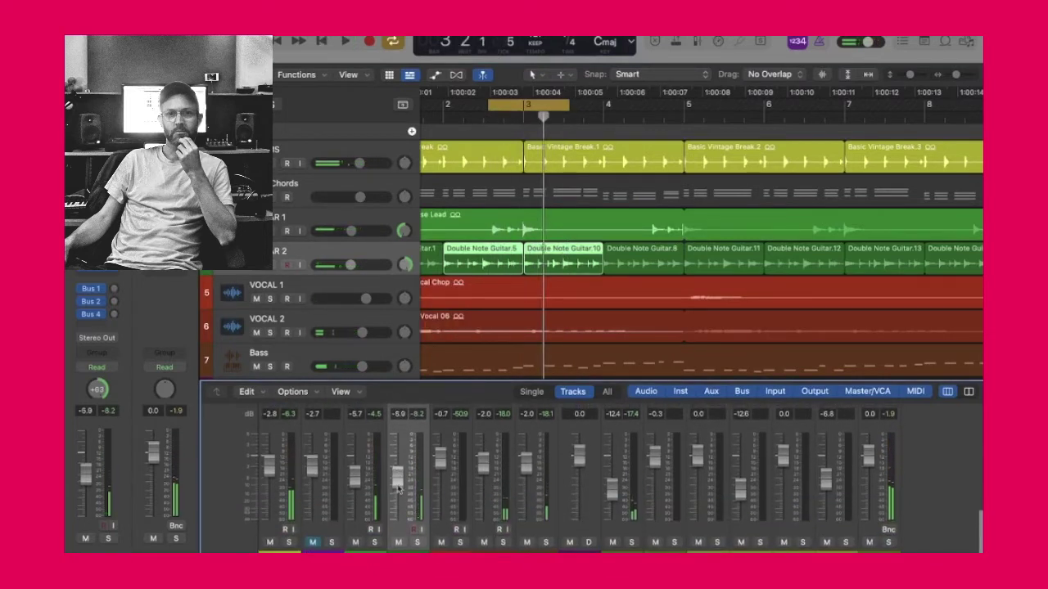
key("space")
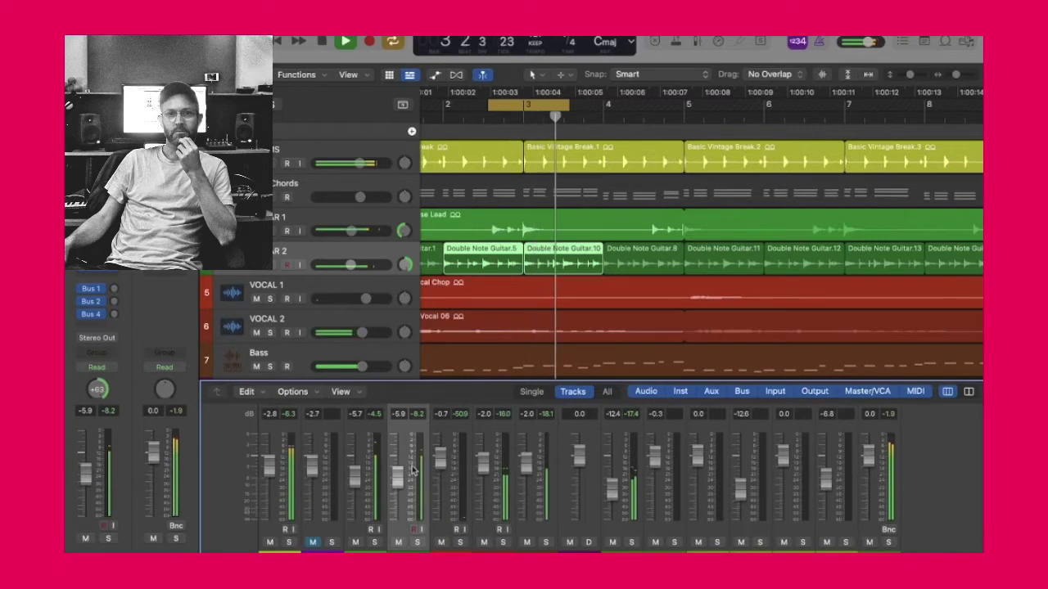
key("space")
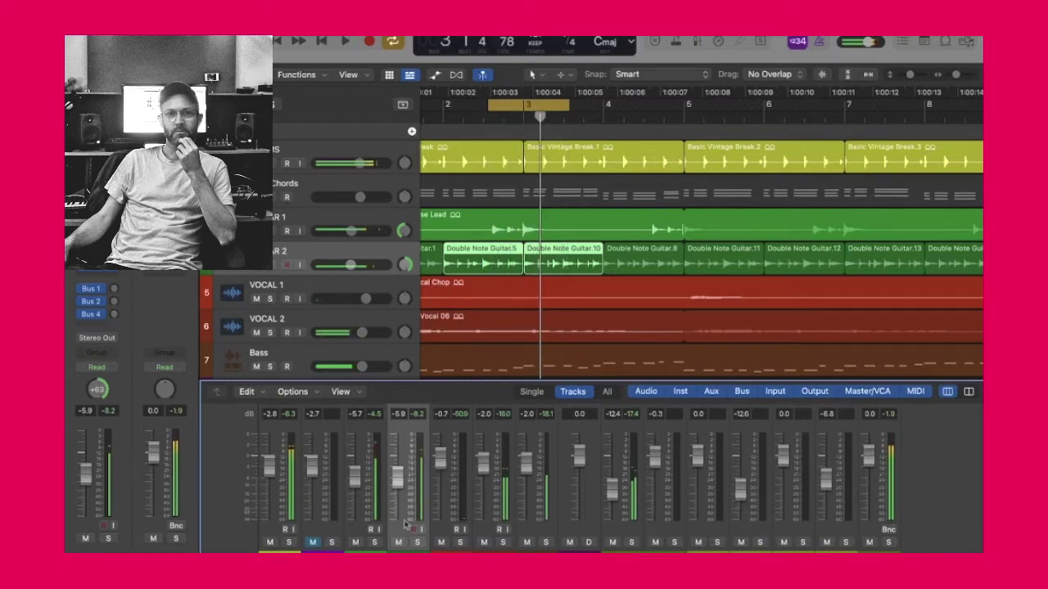
Mute Guitar 2, select Guitar 1 and set its fader to -5.0 dB
left_click(398, 543)
key("Up")
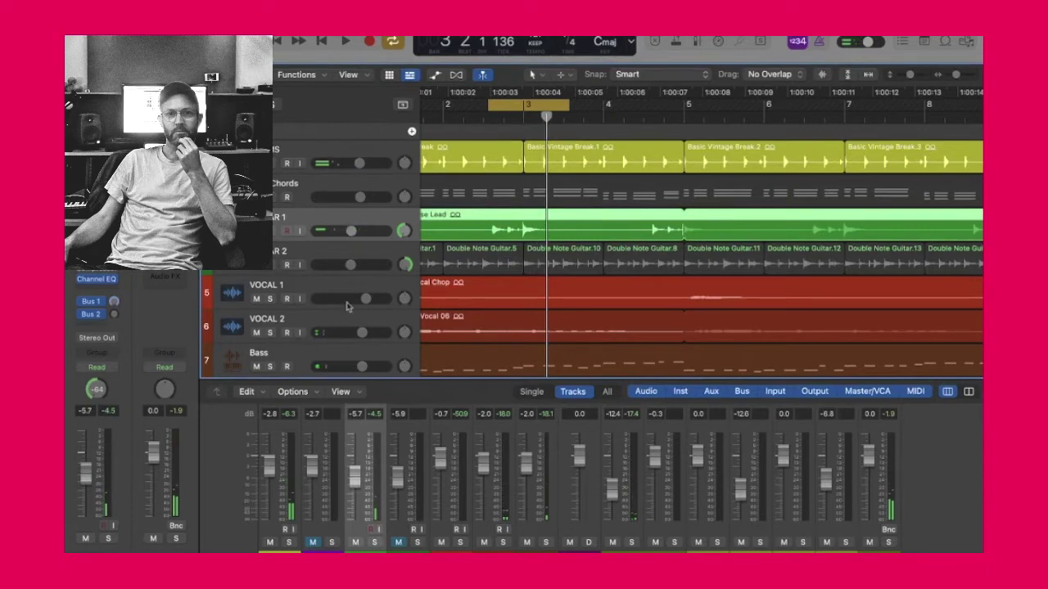
scroll(370, 463, "up", 5)
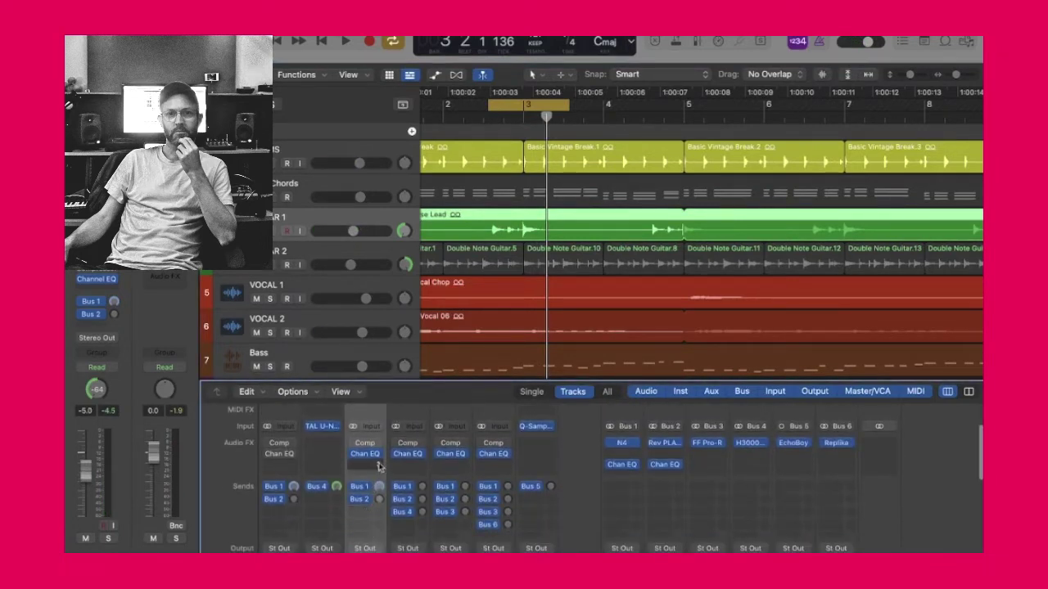
scroll(372, 526, "down", 3)
Add a Bus 7 send to Guitar 1 at 6.0 dB and insert the Rev SPRING-636 reverb on its aux channel
left_click(92, 327)
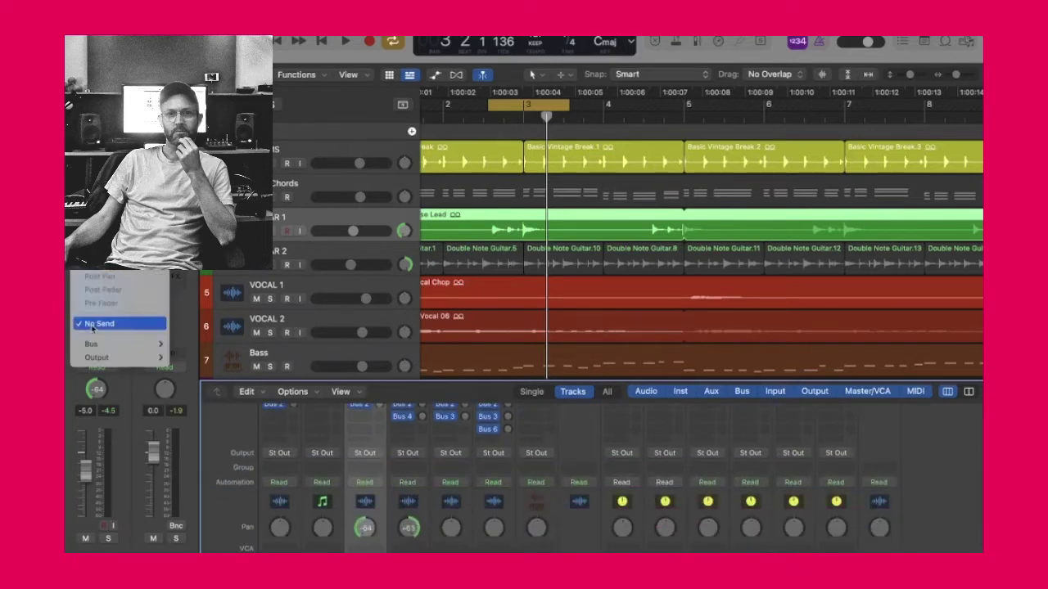
left_click(192, 361)
left_click(182, 285)
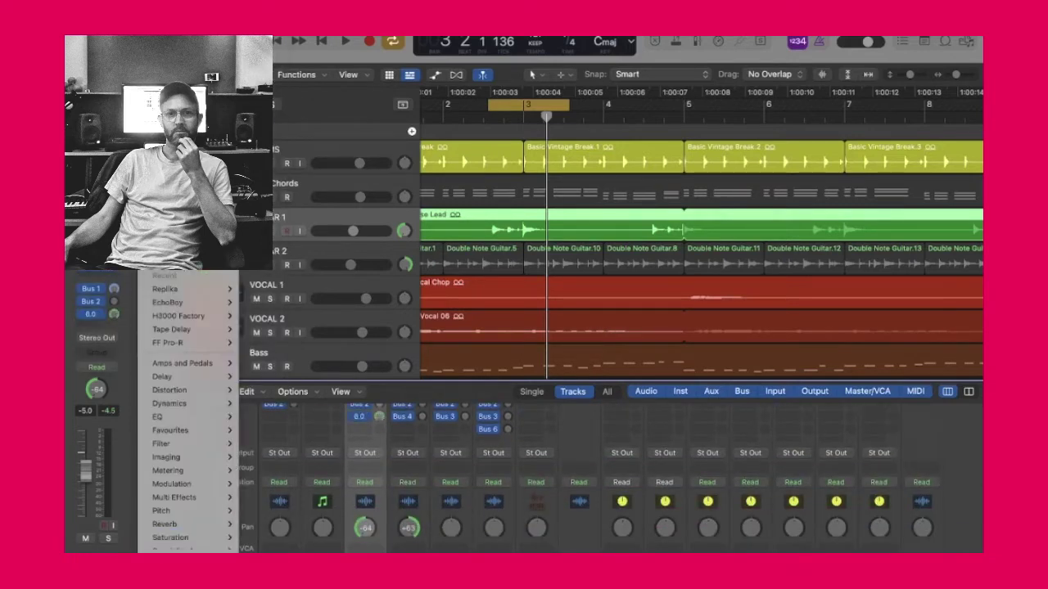
mouse_move(176, 465)
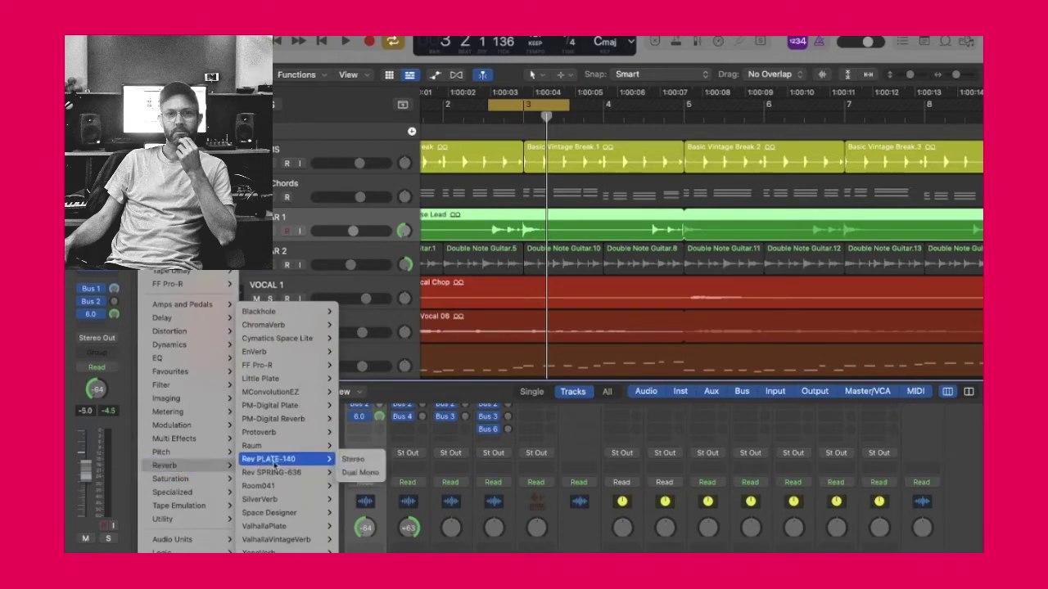
mouse_move(276, 472)
left_click(360, 473)
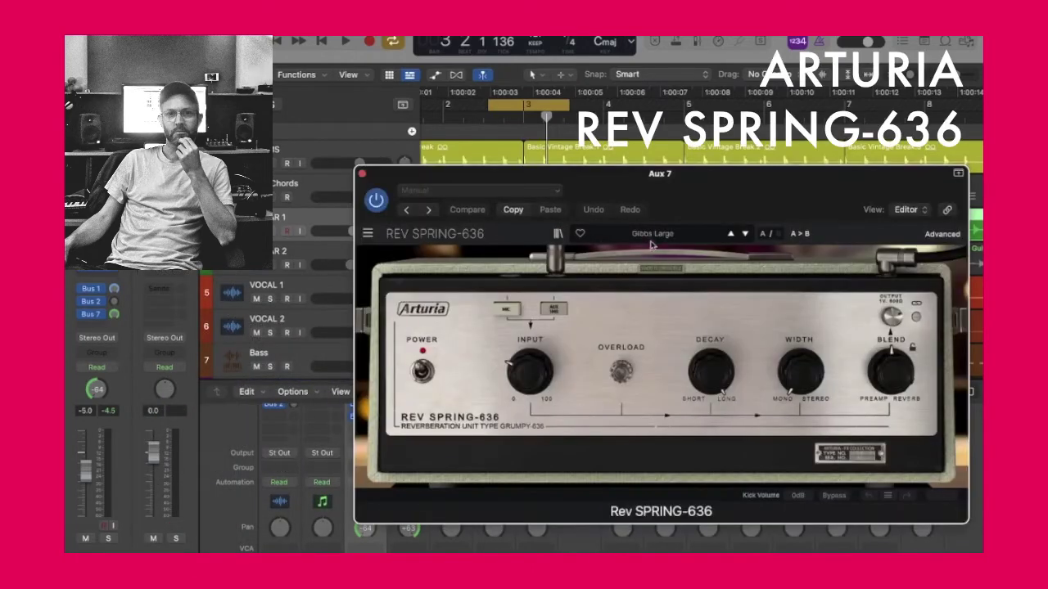
Load the Alt Gibbs Small reverb preset, toggle the Mic input switch, pan Aux 7 to +63 and close the plug-in
left_click(648, 234)
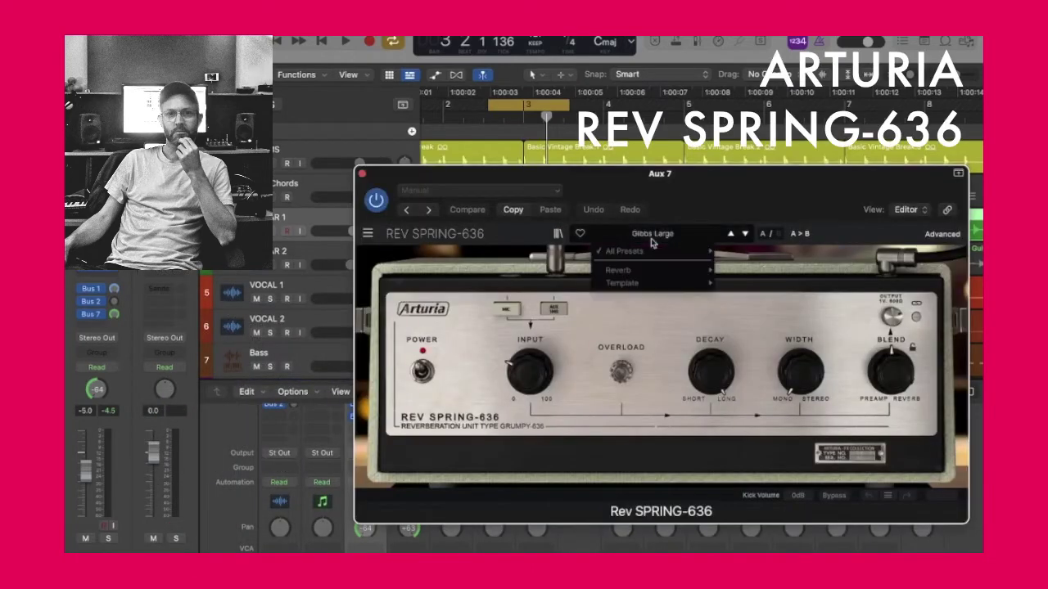
mouse_move(640, 277)
left_click(757, 384)
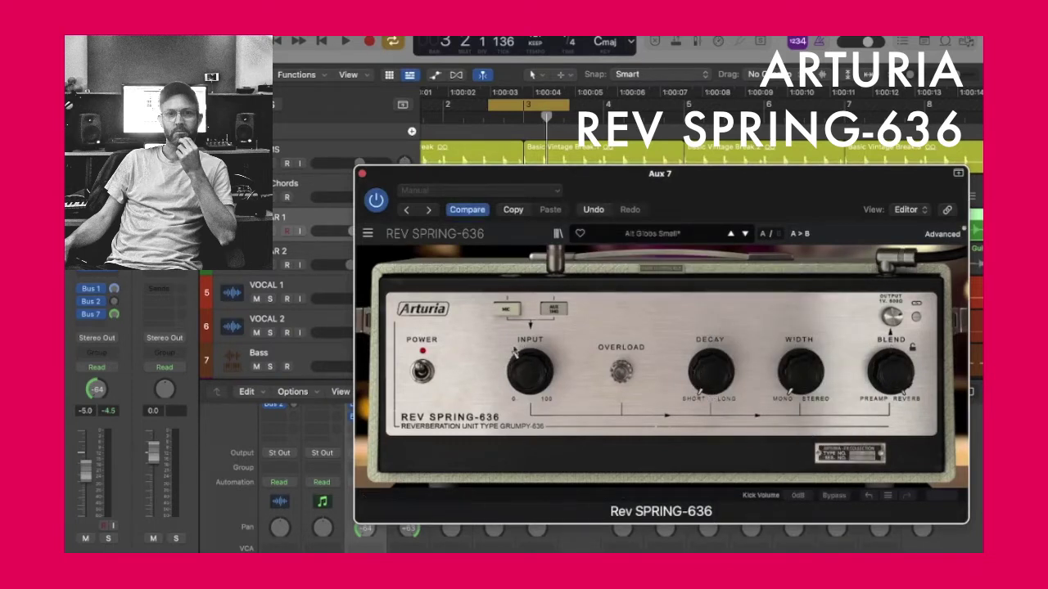
left_click(505, 309)
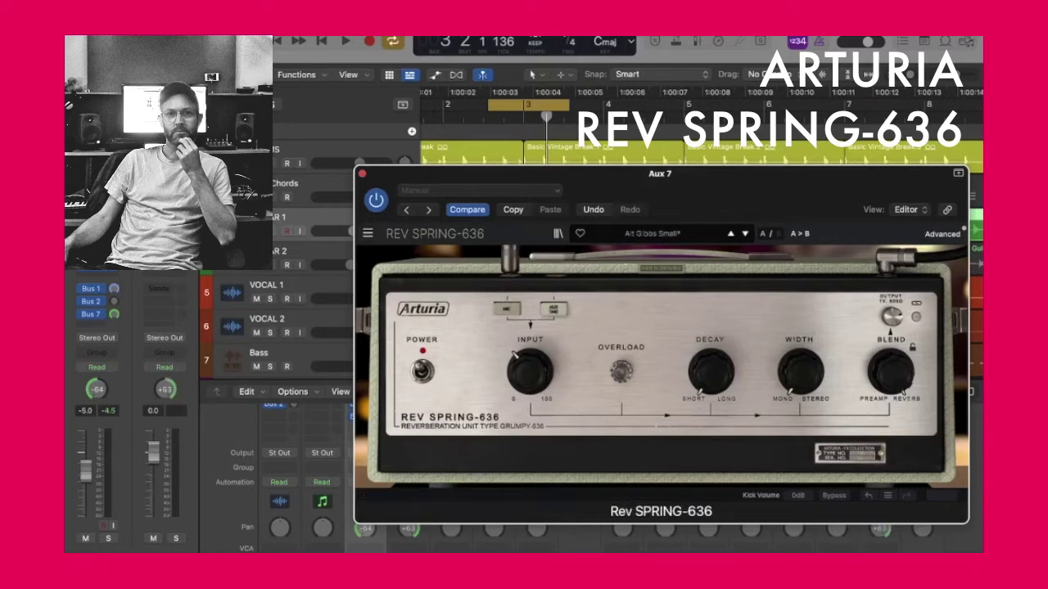
left_click(362, 174)
left_click(363, 175)
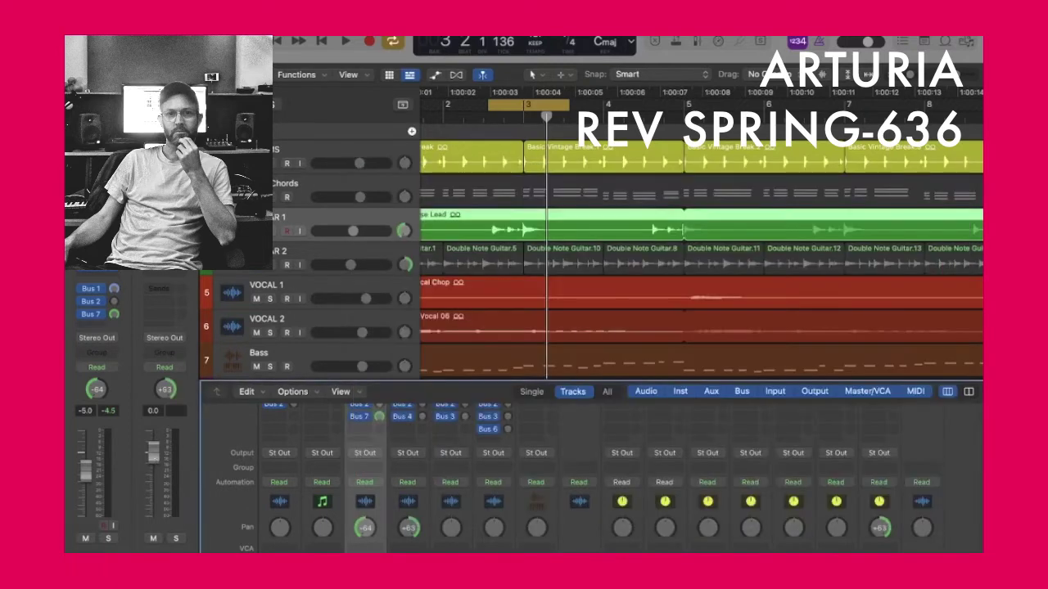
Solo Guitar 1 and set the Aux 7 fader to -4.4 dB during playback
key("s")
key("space")
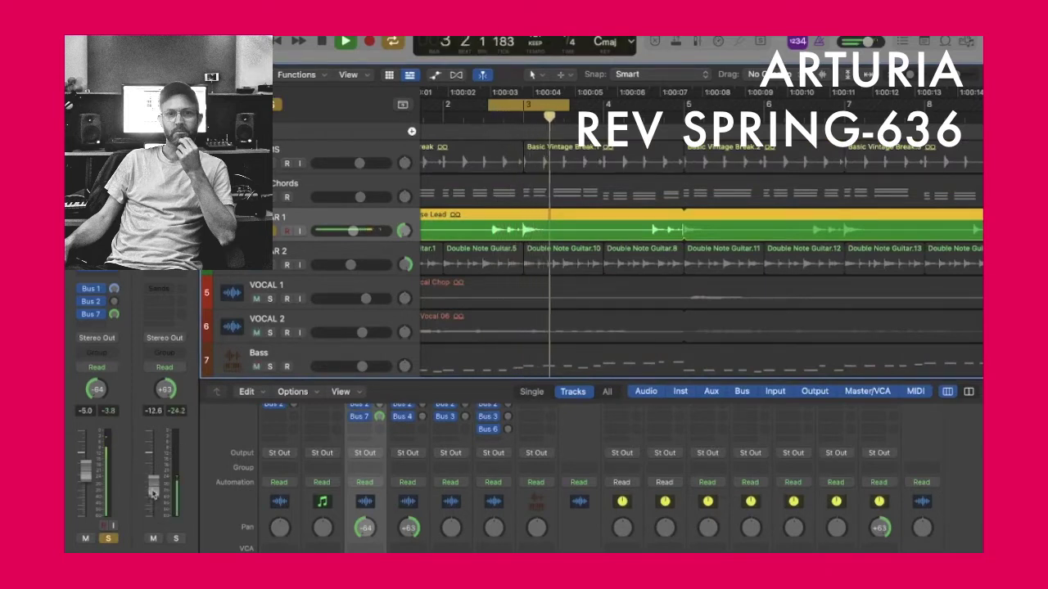
left_click_drag(153, 475, 153, 468)
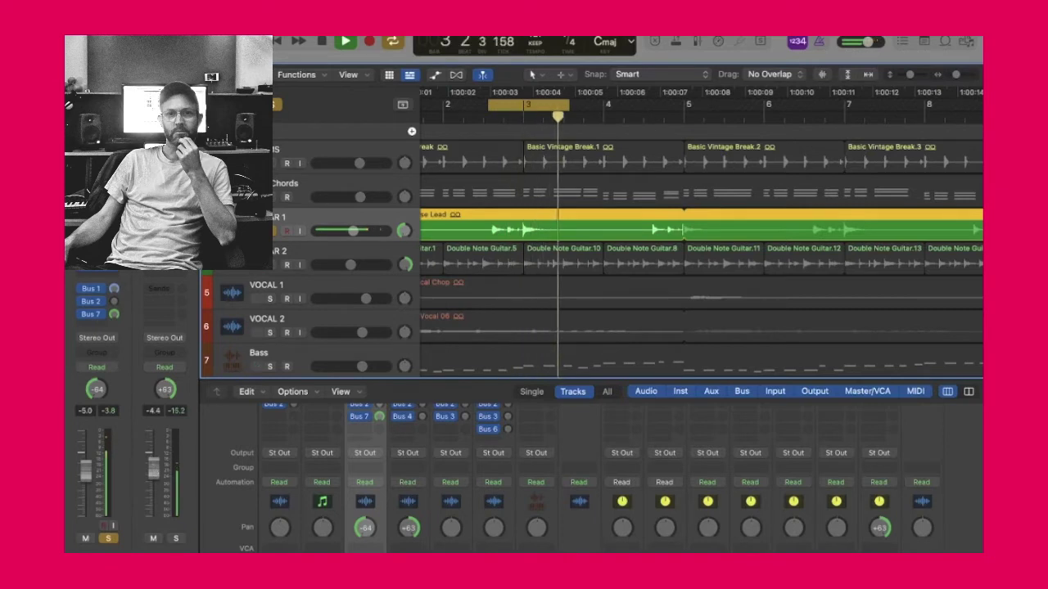
Reopen the spring reverb, switch it to the Gibbs Small preset, stop playback and close the plug-in
key("v")
left_click(652, 233)
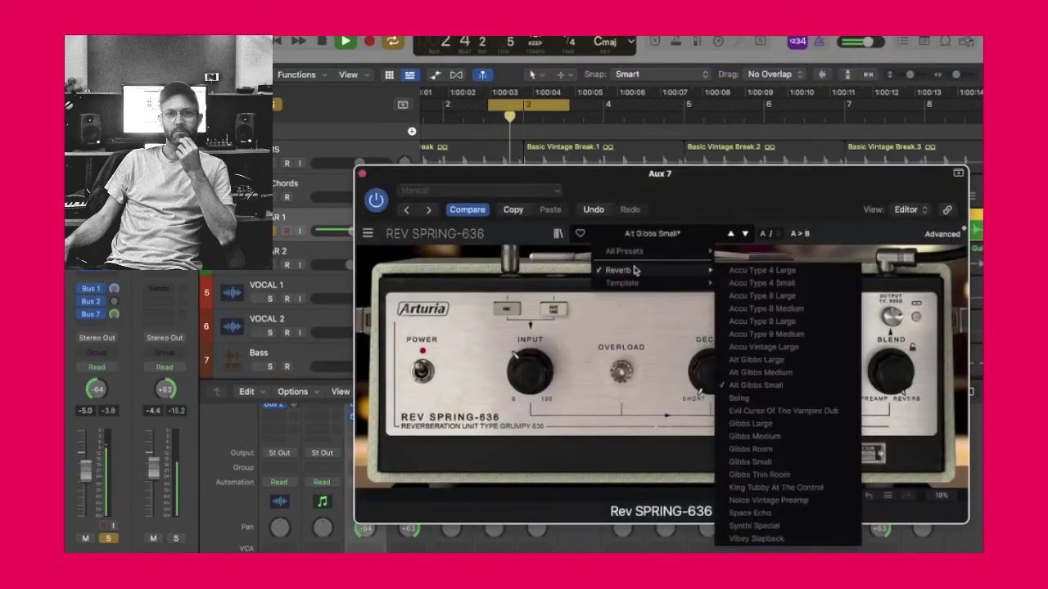
left_click(758, 461)
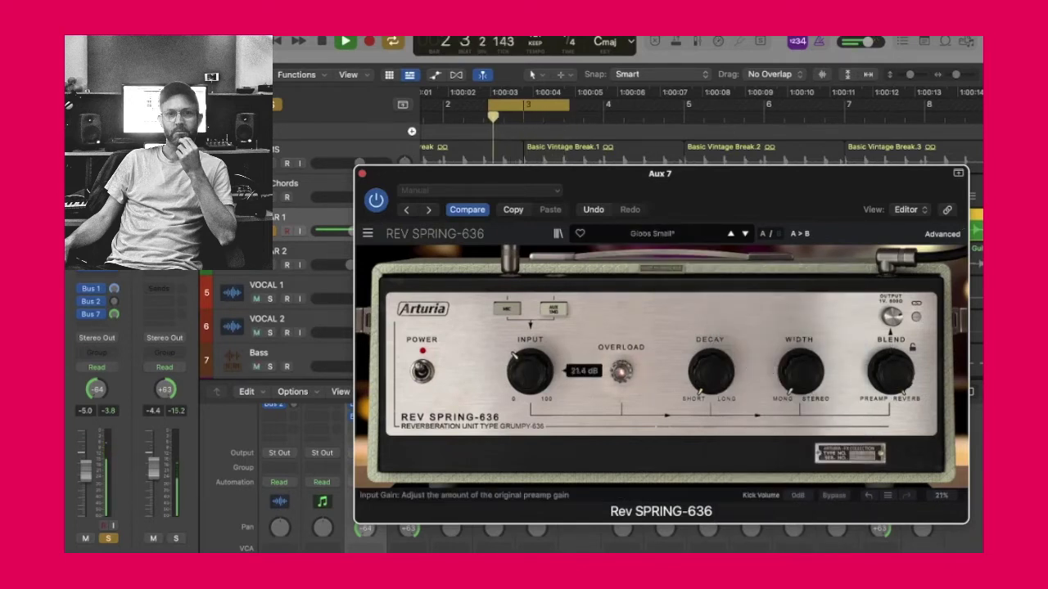
key("space")
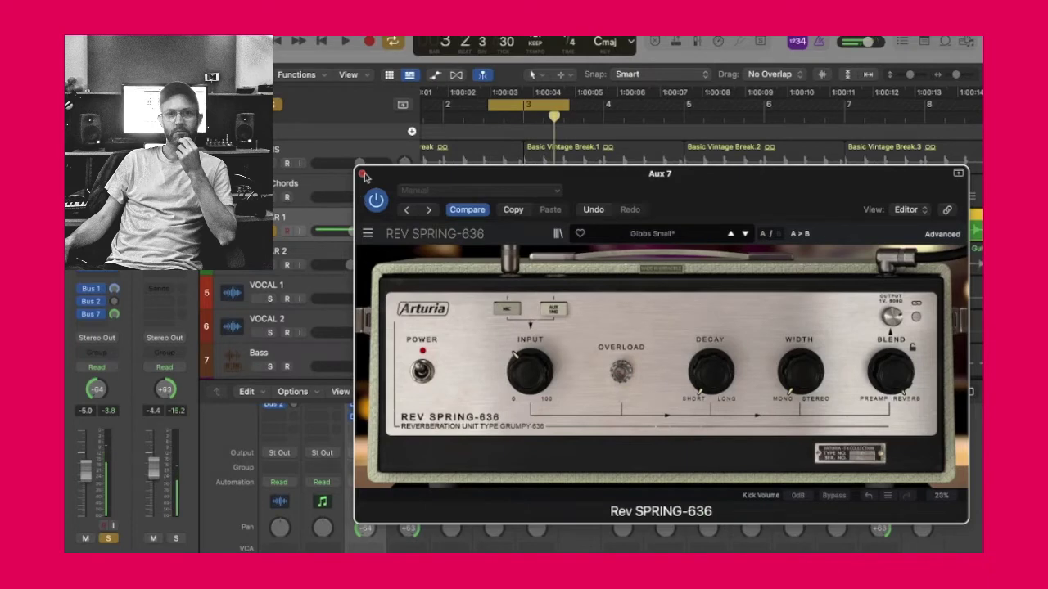
left_click(363, 174)
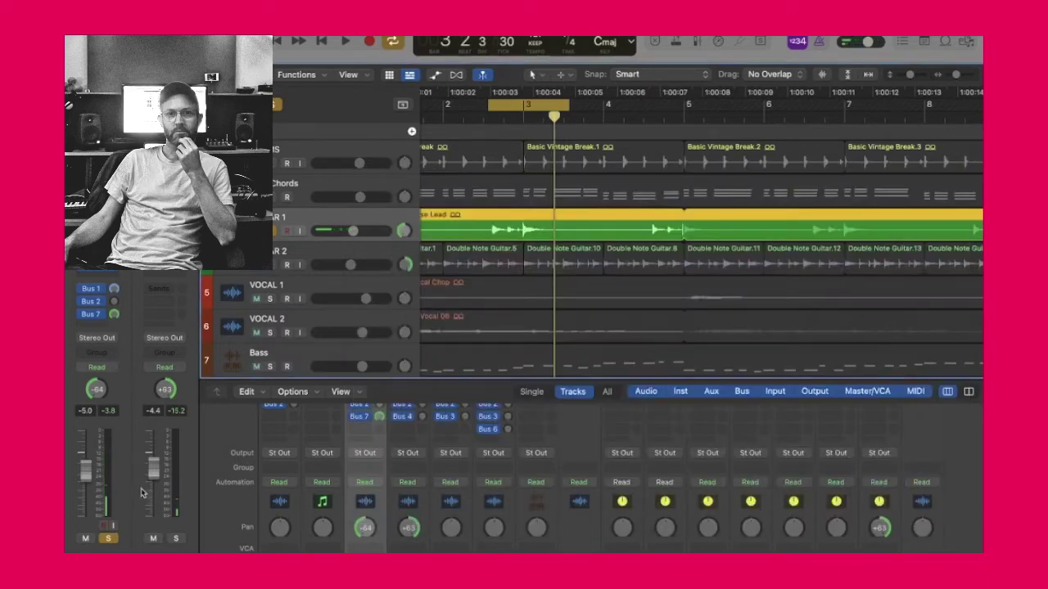
Lower the Aux 7 fader to -11.6 dB during playback, and turn off the cycle and Guitar 1's solo
key("space")
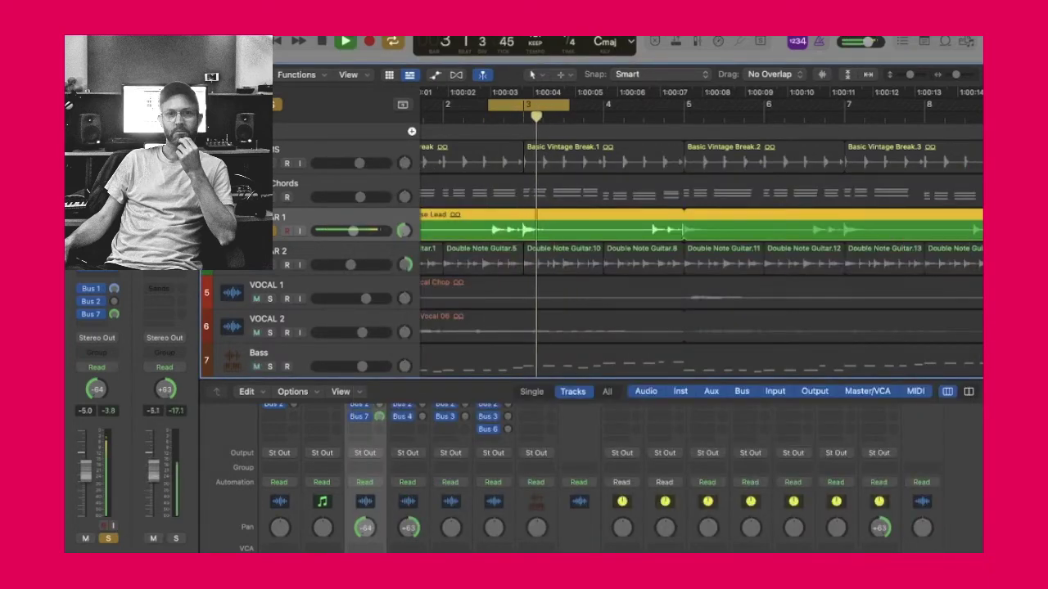
left_click_drag(153, 469, 155, 485)
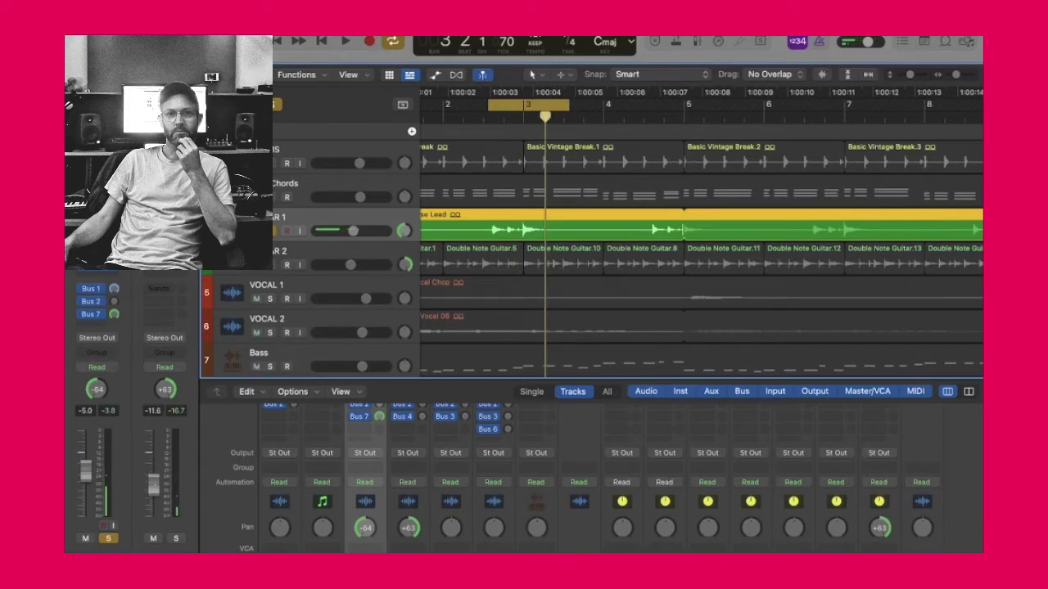
left_click(508, 105)
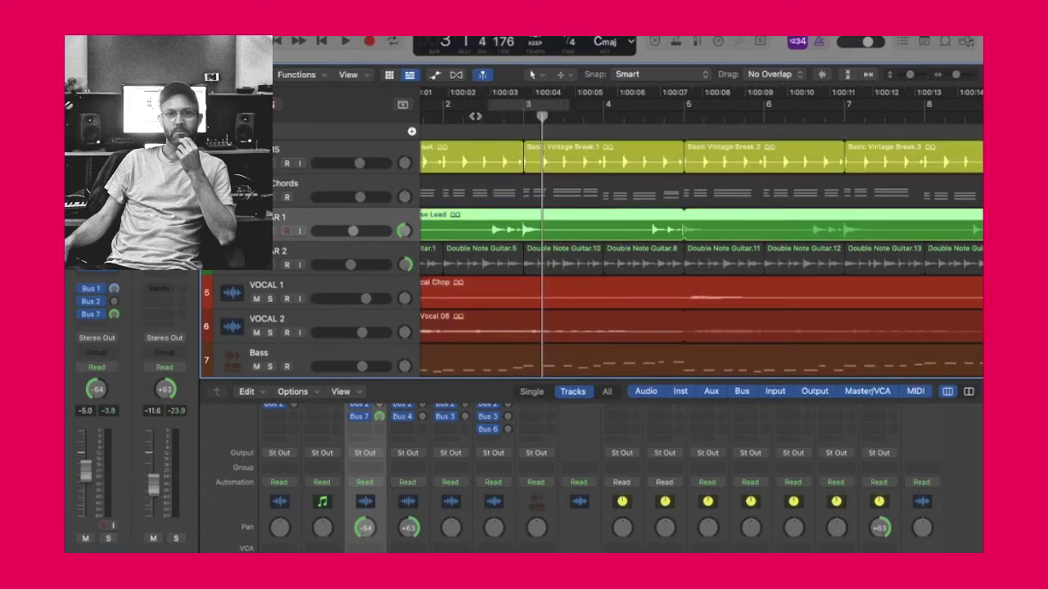
Select Guitar 2 and play the mix from bar 2 with the whole arrangement in view
left_click(463, 117)
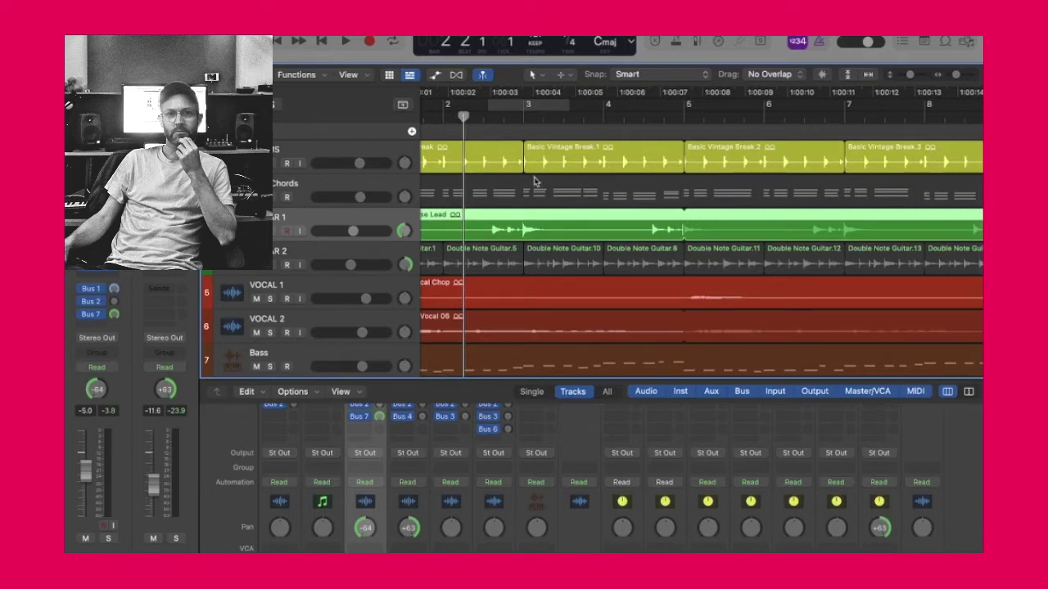
key("super+Left")
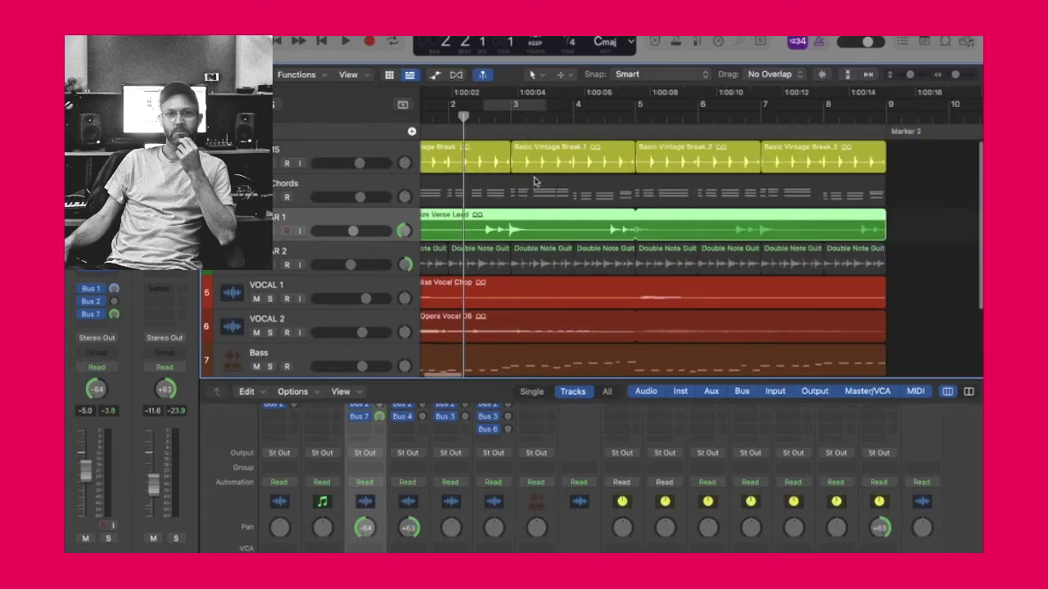
left_click(369, 253)
key("space")
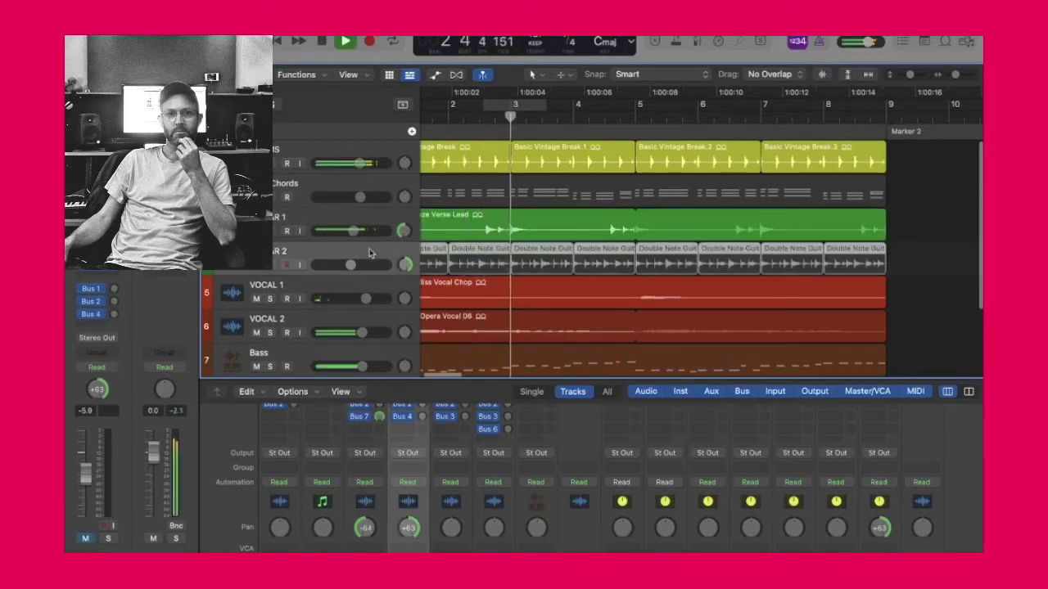
key("super+Left")
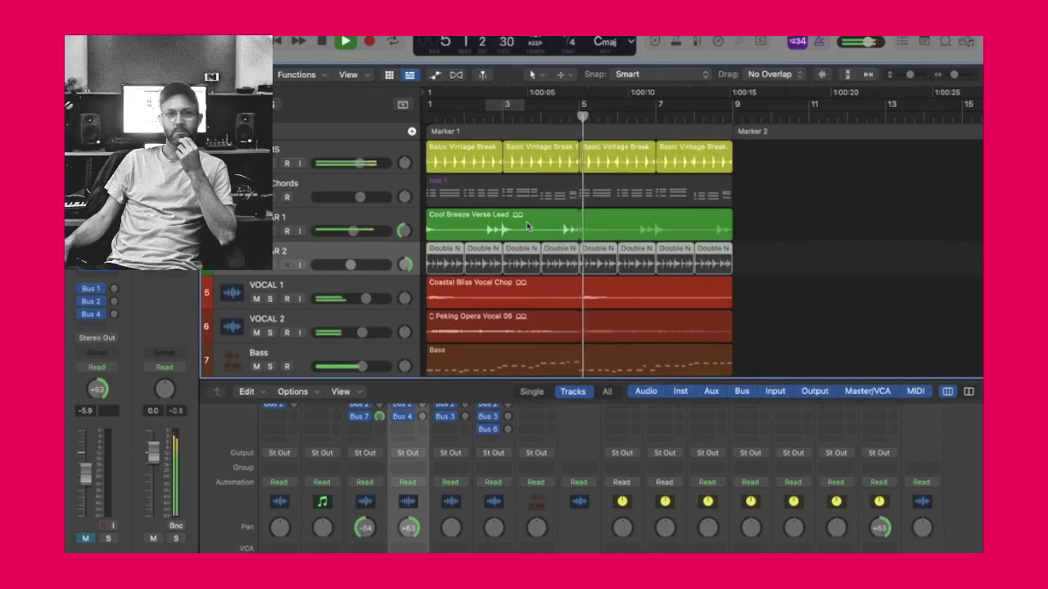
Select Guitar 1, play the mix from bar 2, and move the playhead to bar 2 beat 3 after stopping
left_click(367, 227)
key("space")
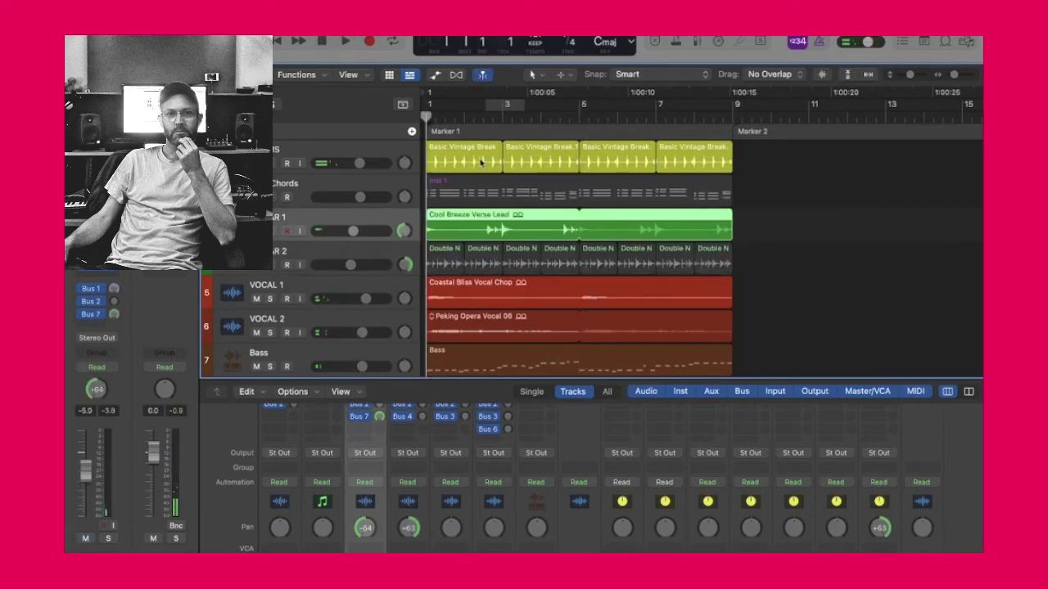
key("super+Right")
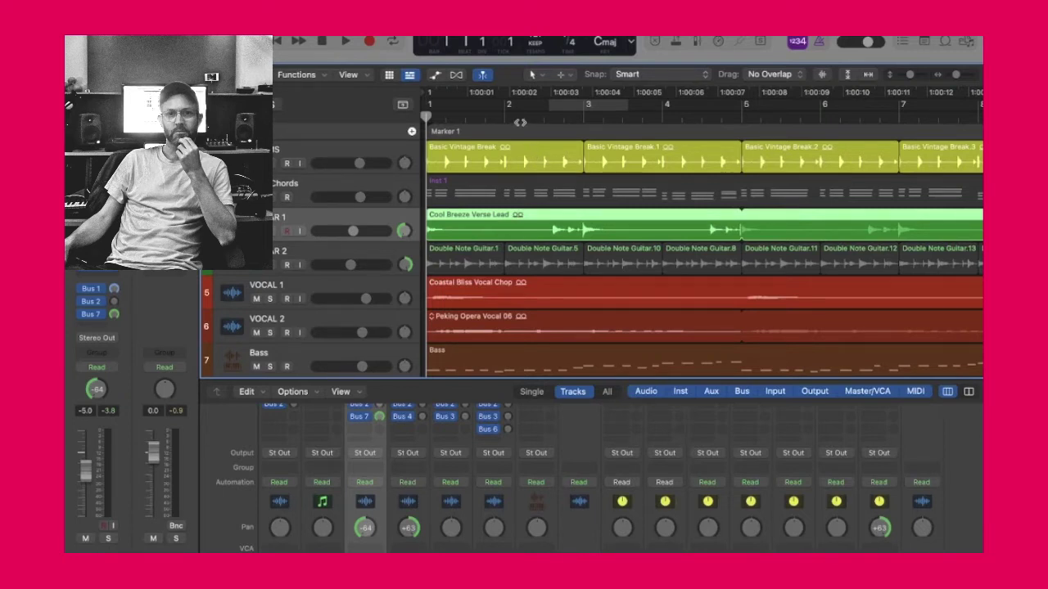
left_click(521, 120)
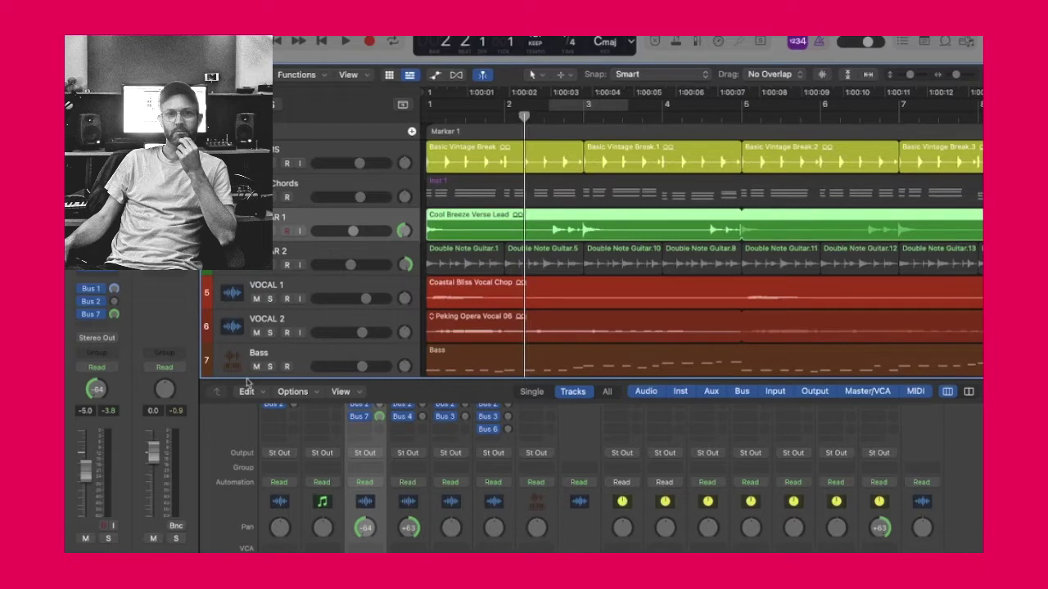
key("space")
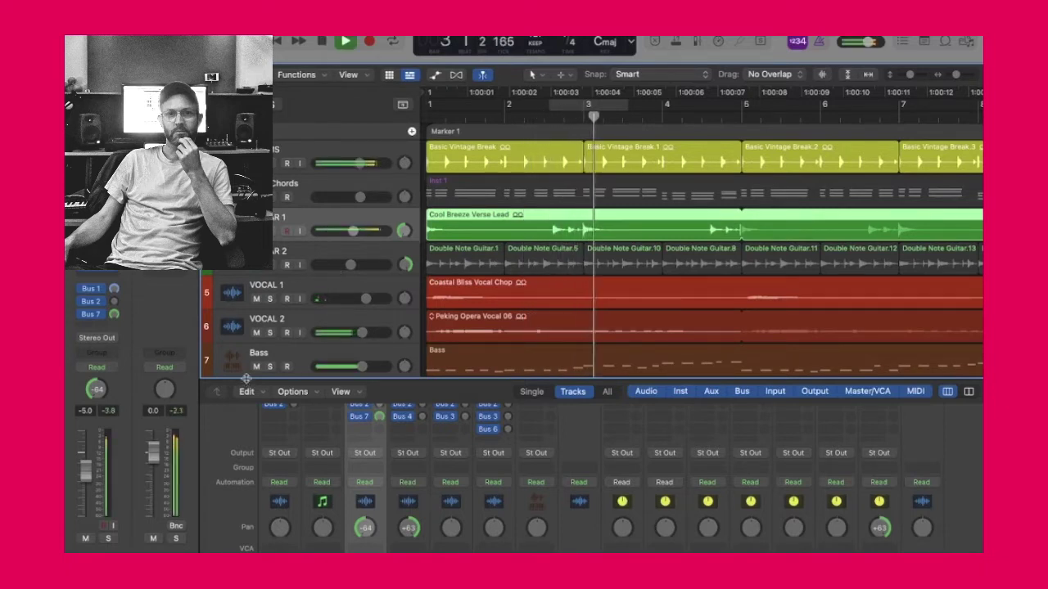
key("space")
left_click(545, 121)
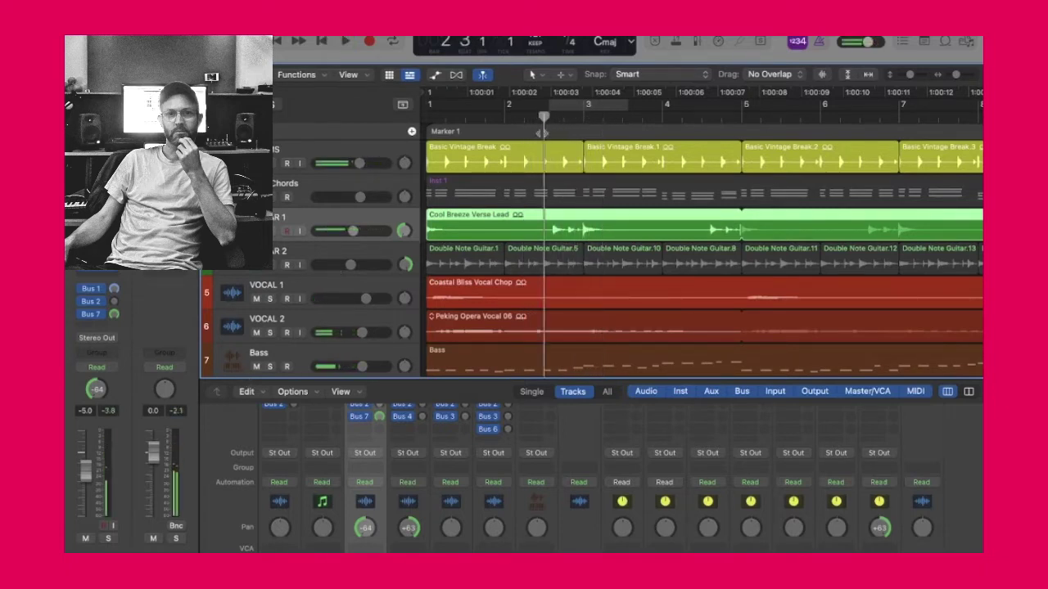
Unmute Guitar 2 and bring its pan back to the centre
left_click(331, 256)
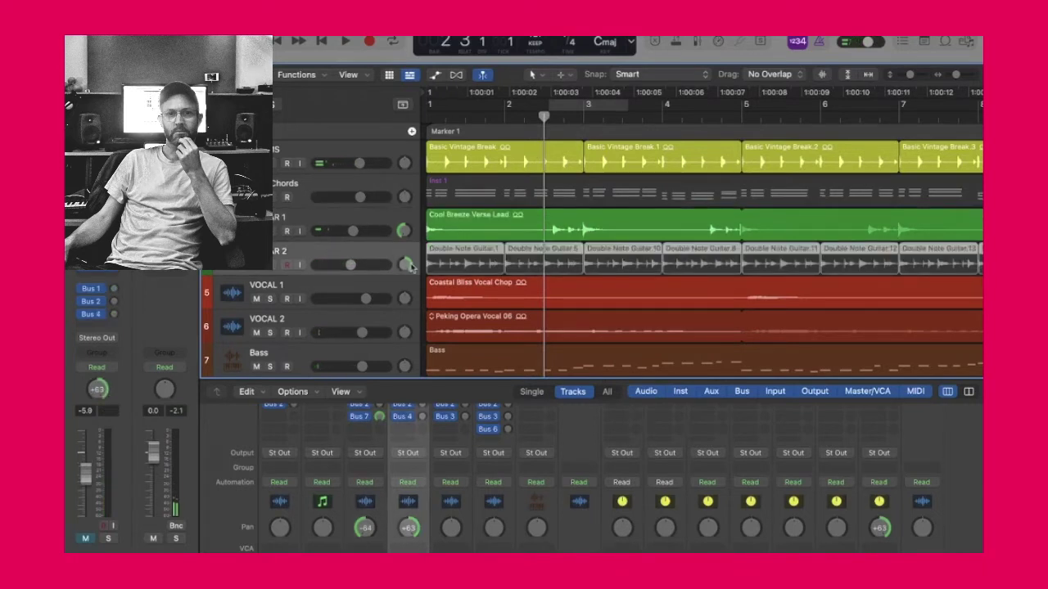
left_click_drag(411, 268, 409, 283)
left_click(270, 272)
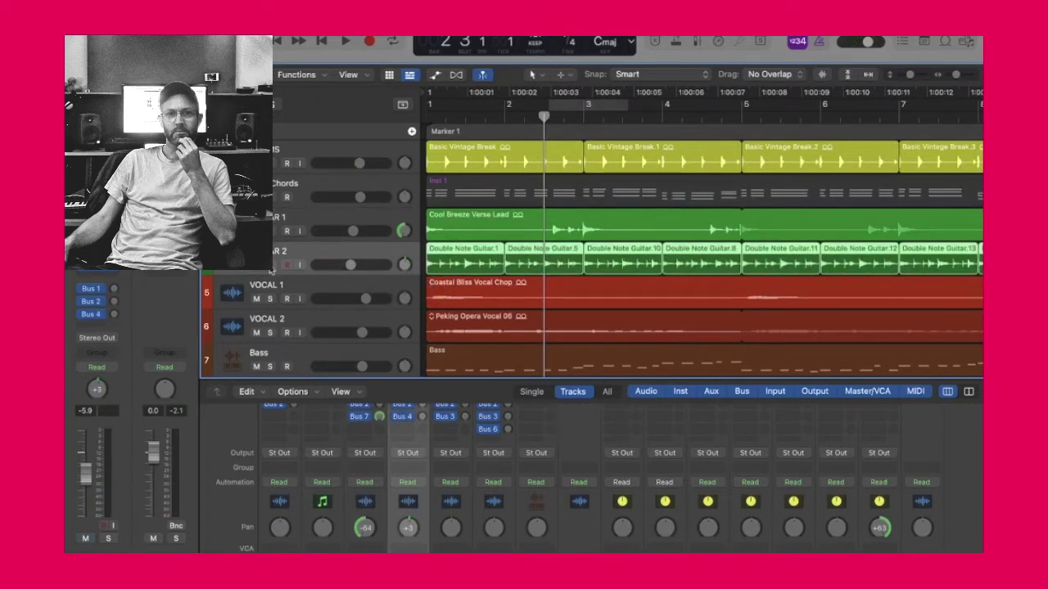
Audition Guitar 2 in solo and within the full mix, and stop playback
key("s")
key("space")
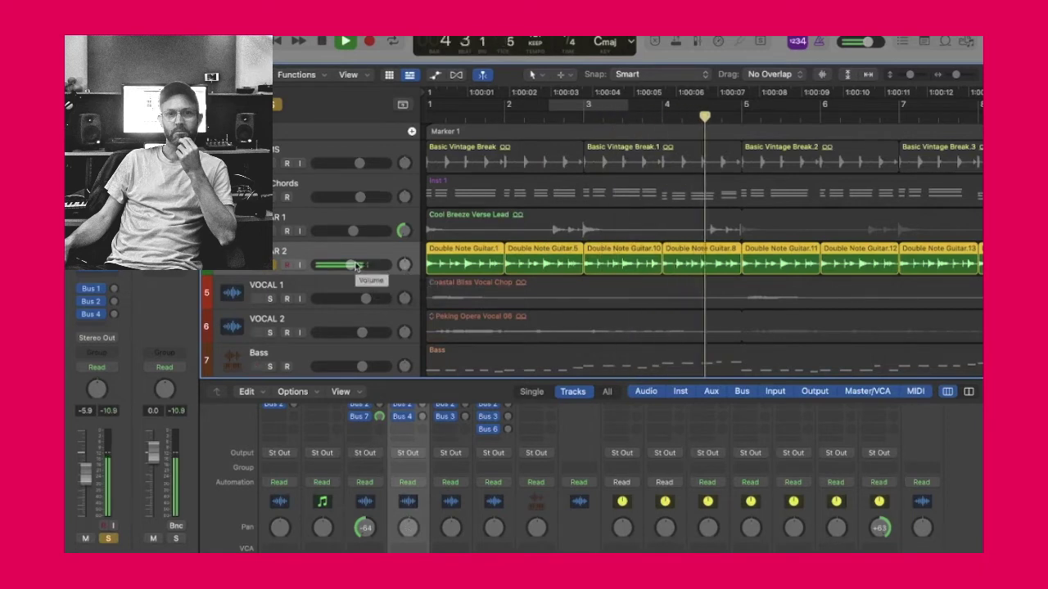
key("space")
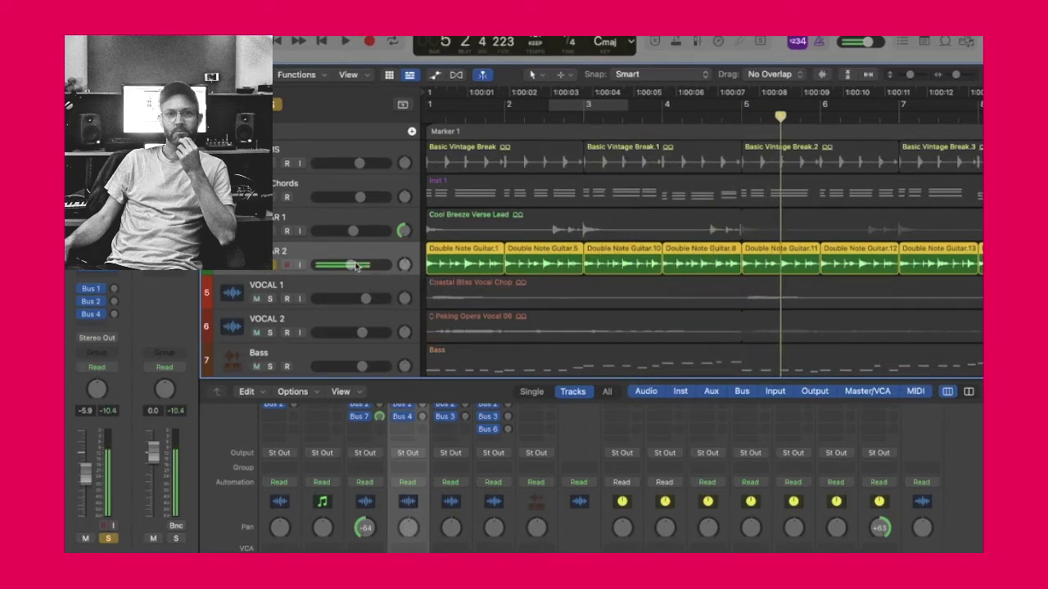
key("s")
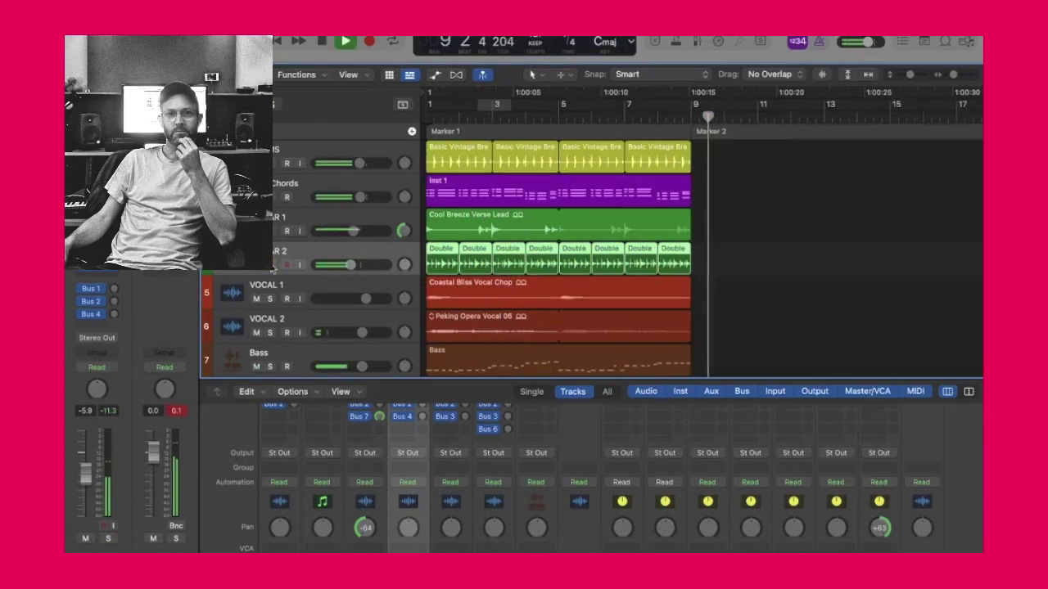
key("space")
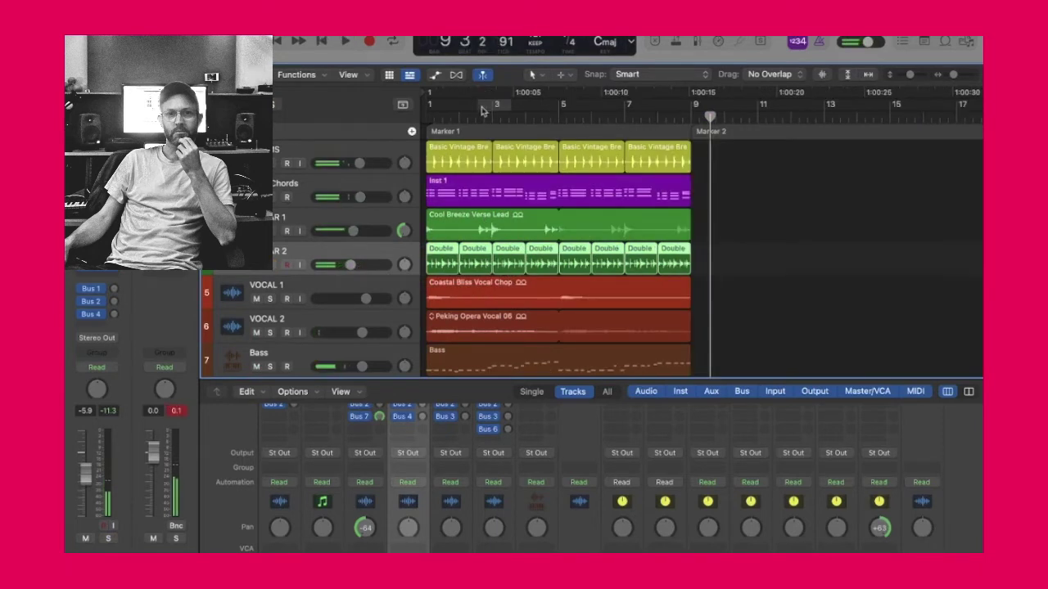
Cycle the whole section from bar 1 to bar 9 and start playback
left_click_drag(481, 104, 429, 104)
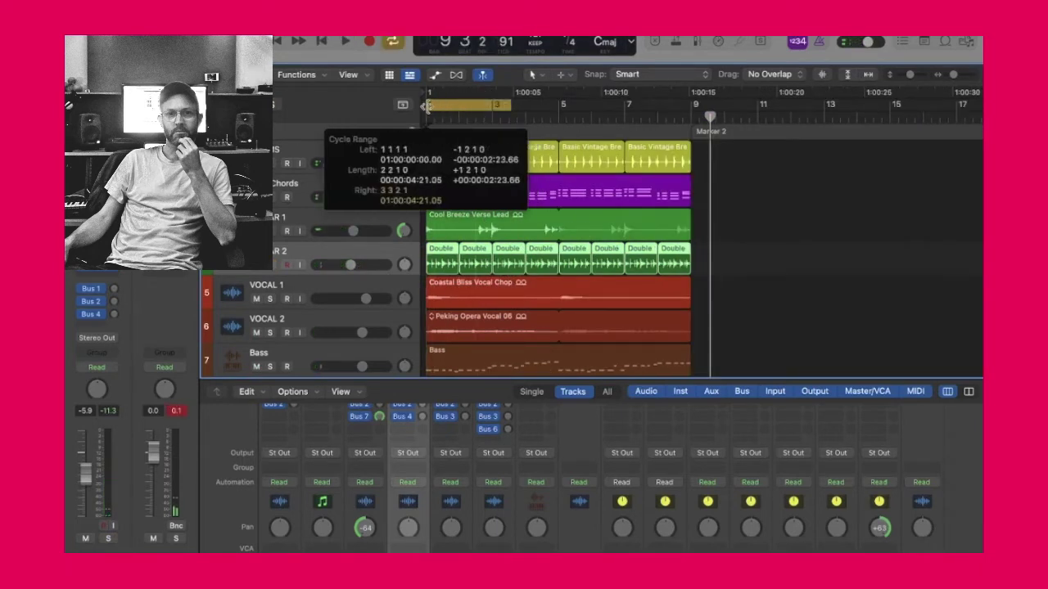
left_click_drag(513, 91, 694, 103)
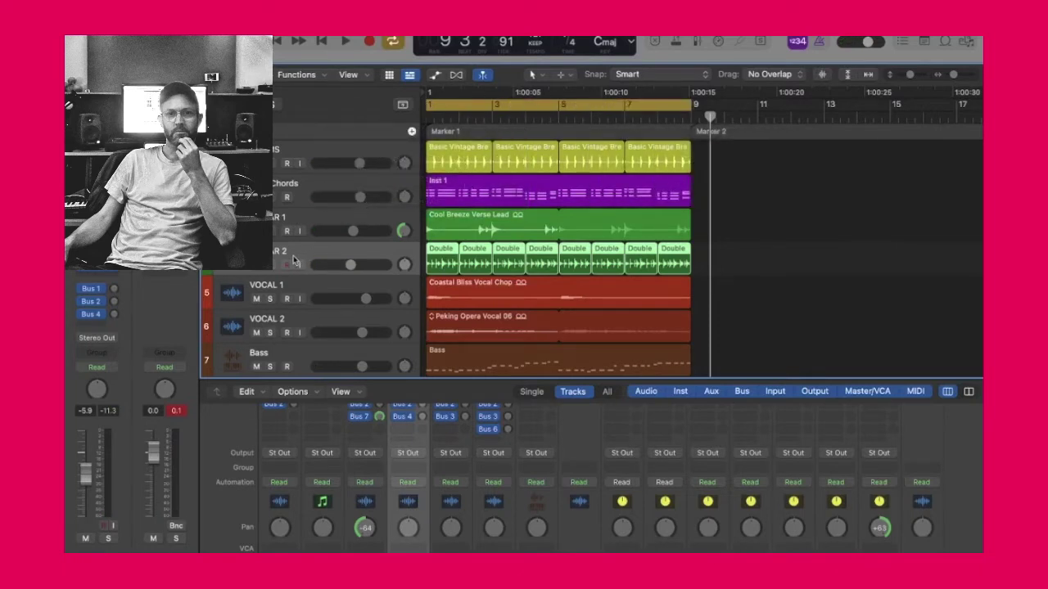
key("space")
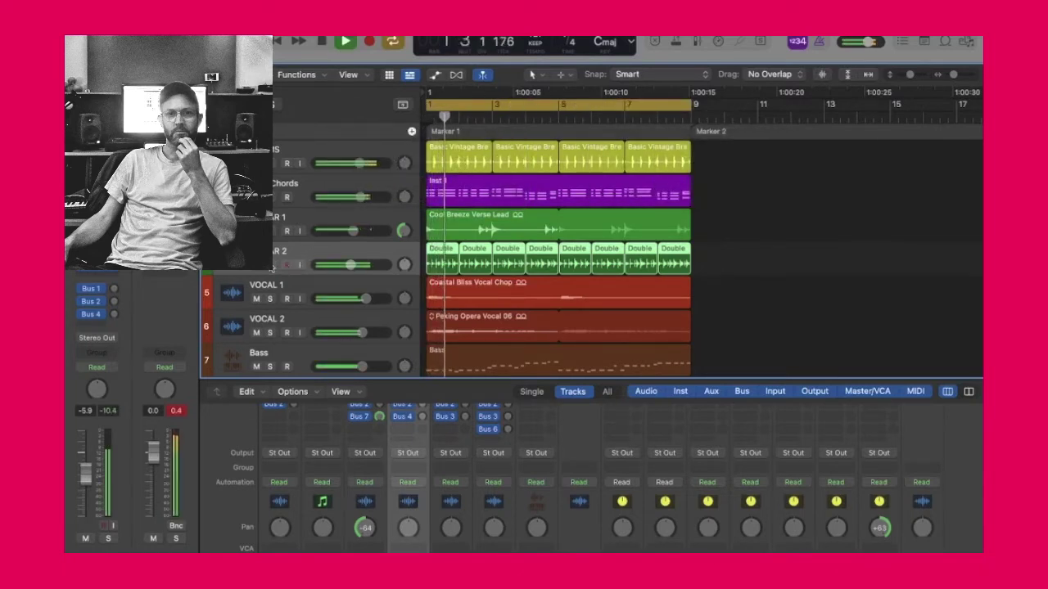
Mute Vocal 1 and Vocal 2, raise the Guitar 2 fader to -4.4 dB, and stop with Guitar 2 selected
left_click(256, 299)
left_click(256, 332)
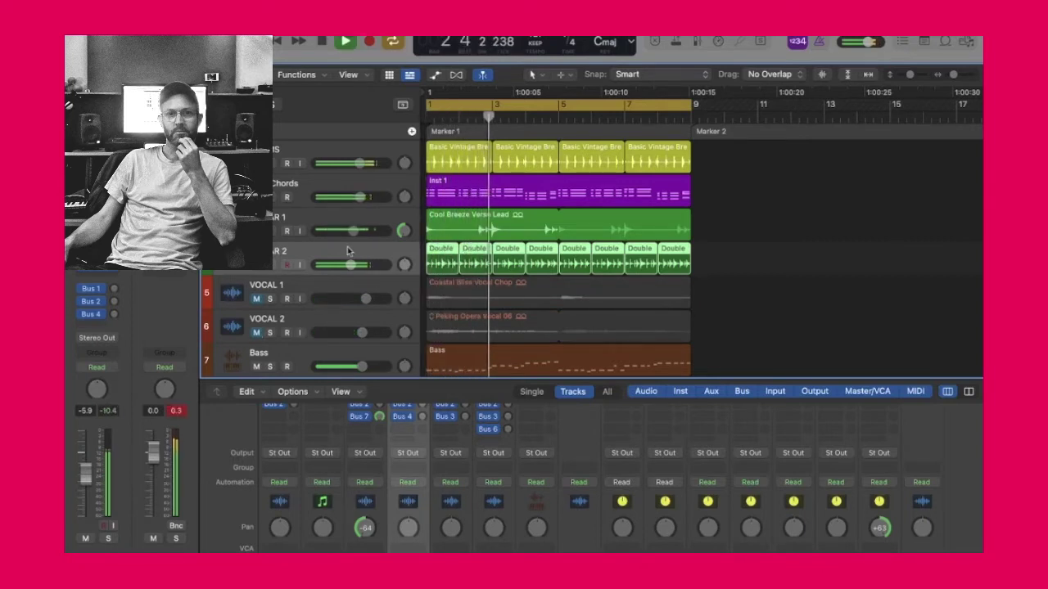
key("space")
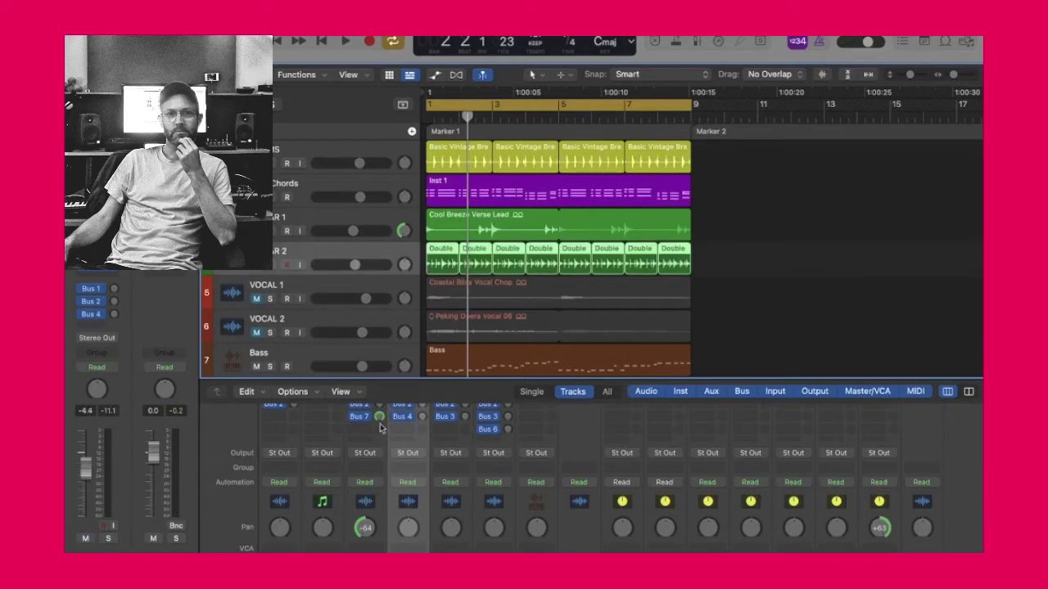
left_click(282, 264)
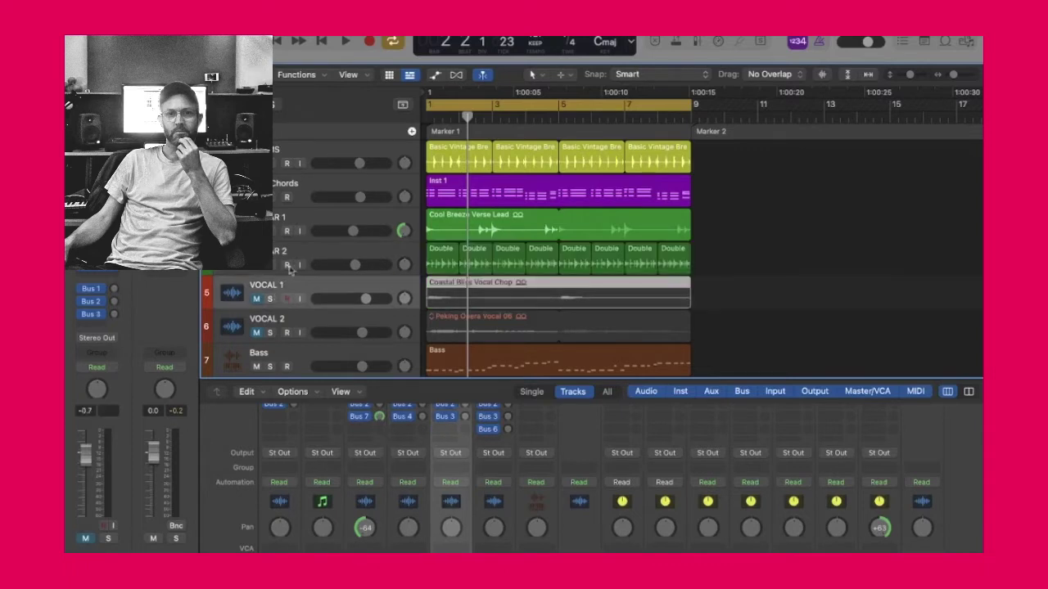
left_click(297, 257)
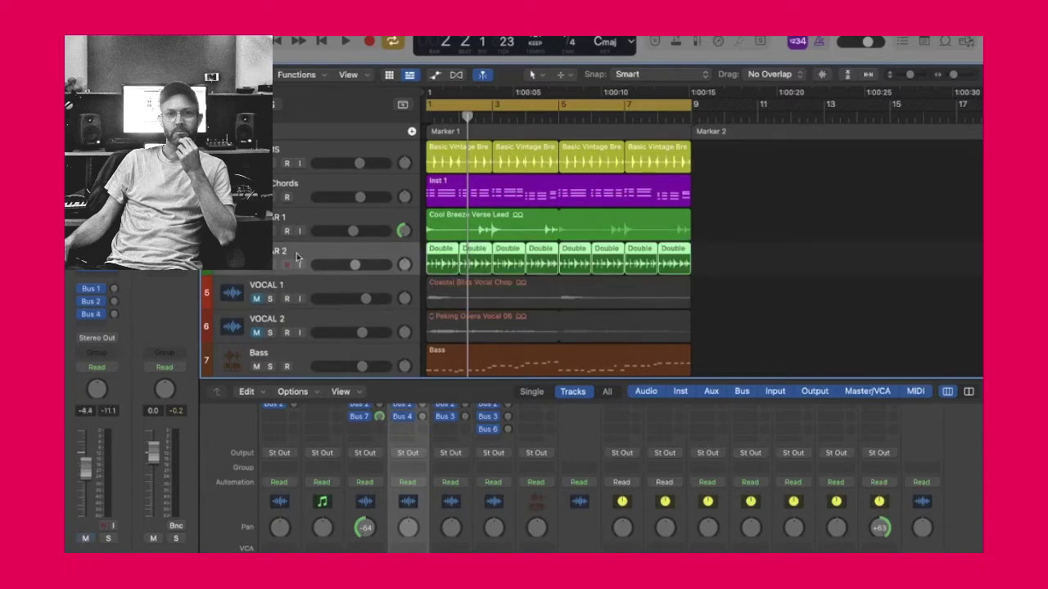
Raise Guitar 2's Bus 1 send and compare it in the mix and in solo
left_click(113, 288)
key("space")
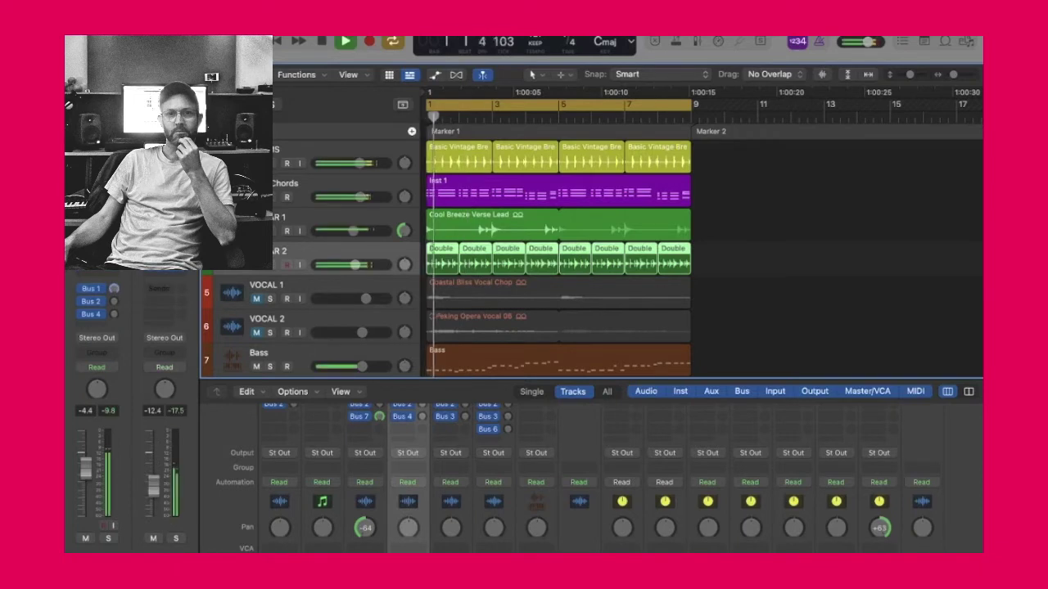
key("s")
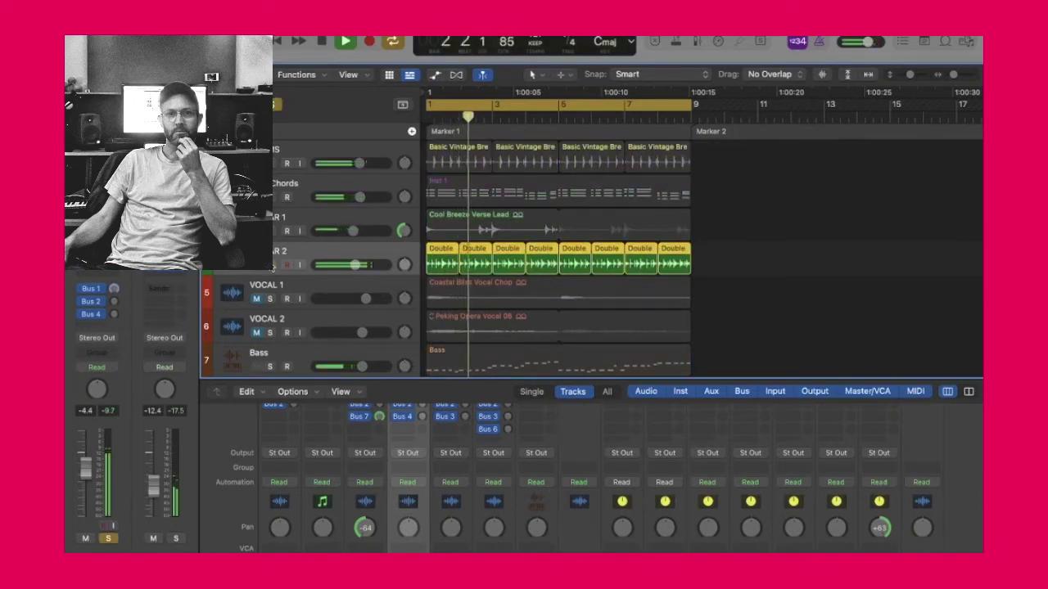
key("s")
Move the Guitar 2 track above Guitar 1 and solo it together with the Chords track
left_click_drag(298, 258, 297, 224)
left_click(270, 197)
key("s")
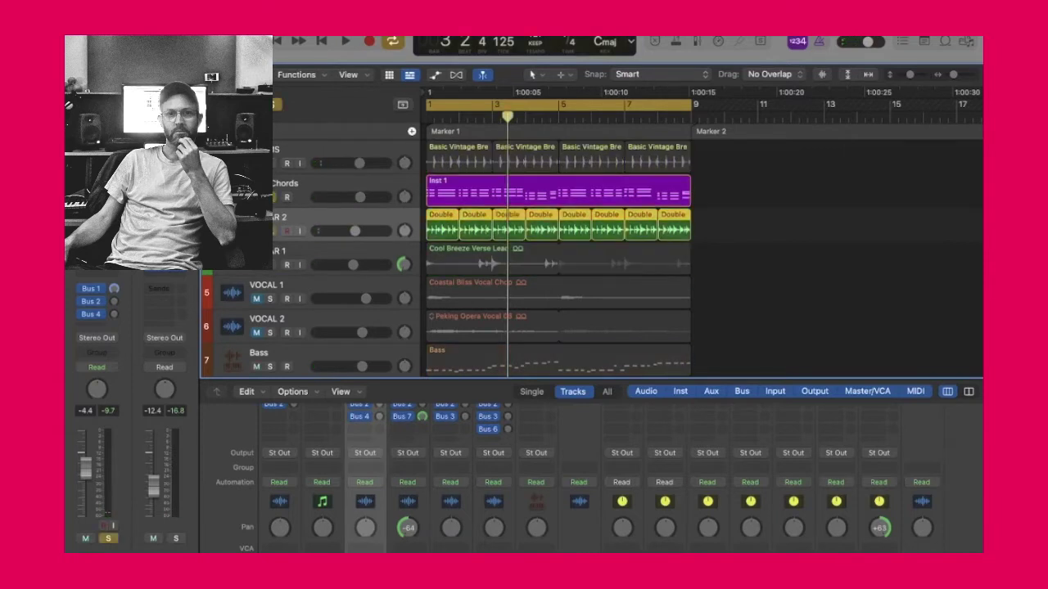
Balance the soloed pair with Chords at -3.3 dB and Guitar 2 at -3.6 dB, and clear both solos
key("space")
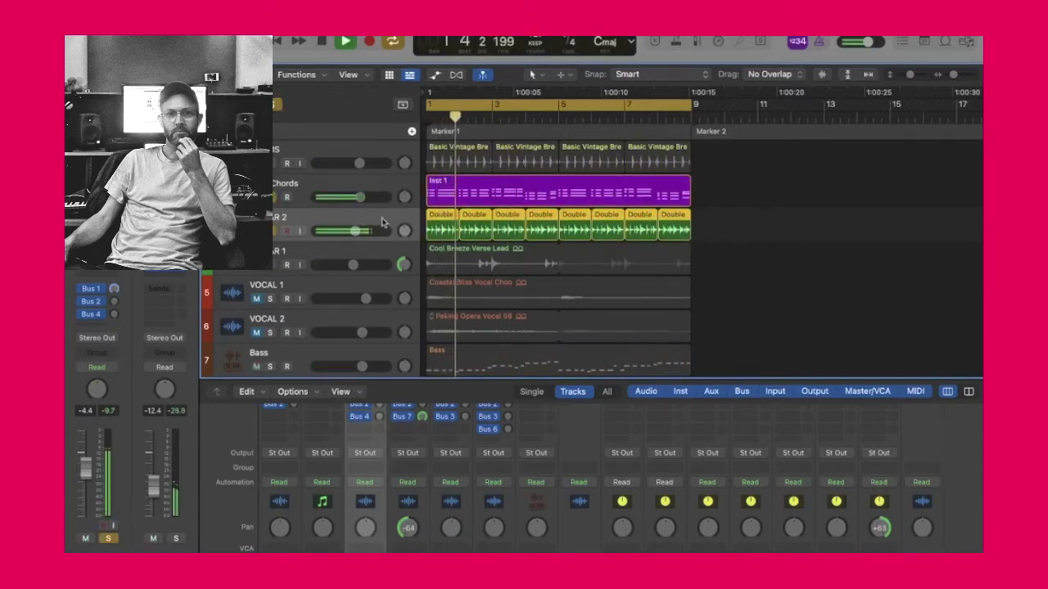
scroll(377, 490, "down", 5)
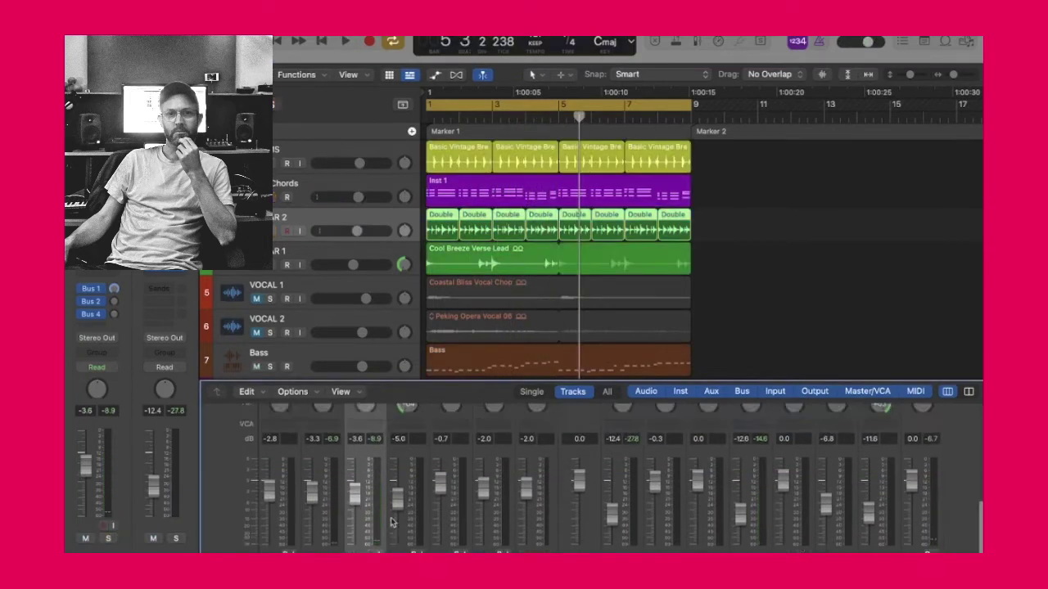
scroll(394, 509, "up", 5)
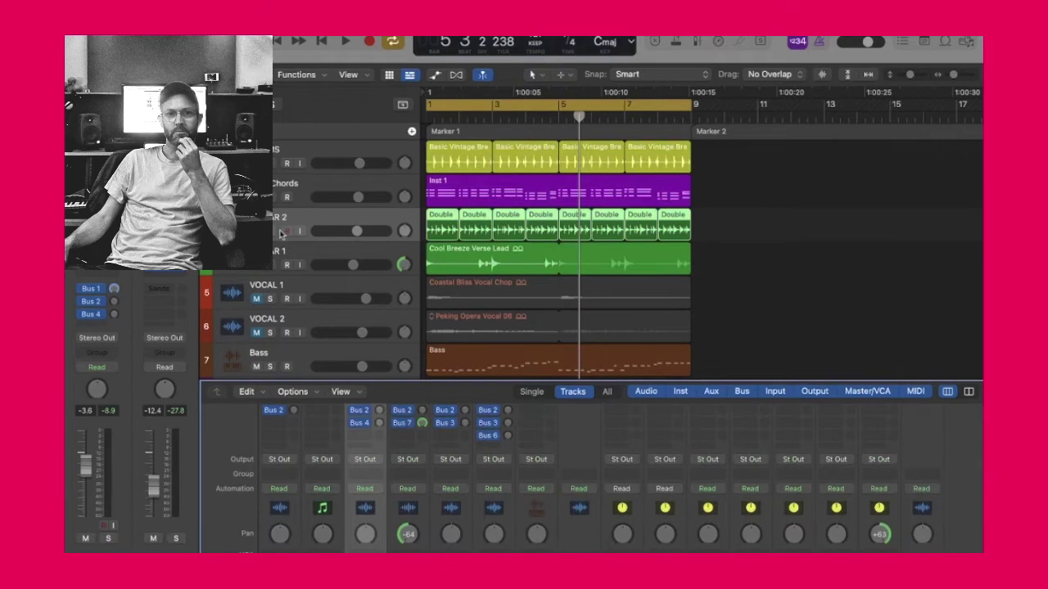
Add a Bus 5 send to Guitar 2 and set its level to 0.2 while playing the track in solo
left_click(91, 314)
left_click(188, 342)
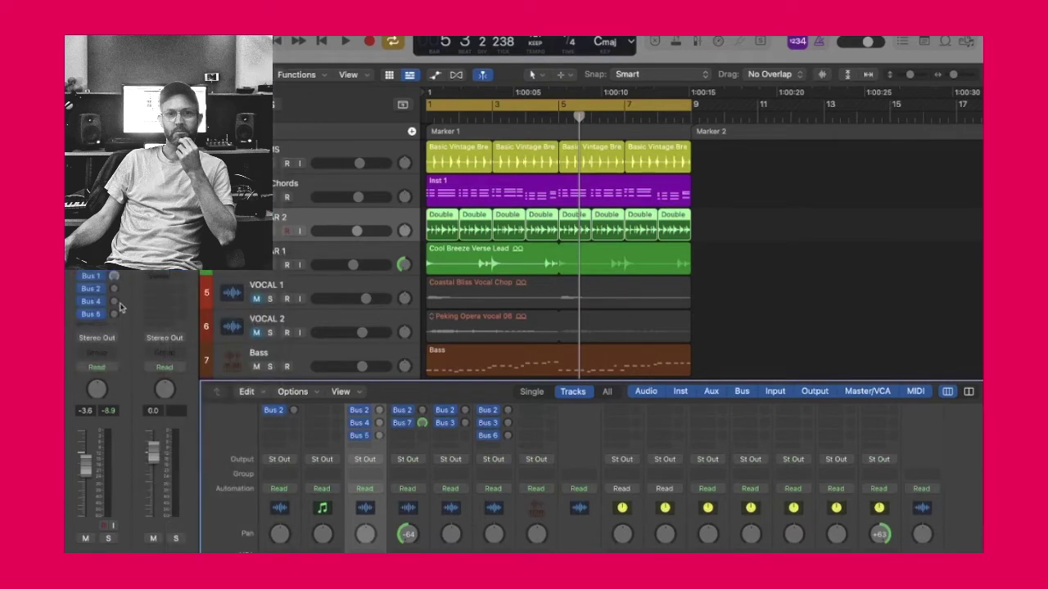
key("Return")
key("space")
key("s")
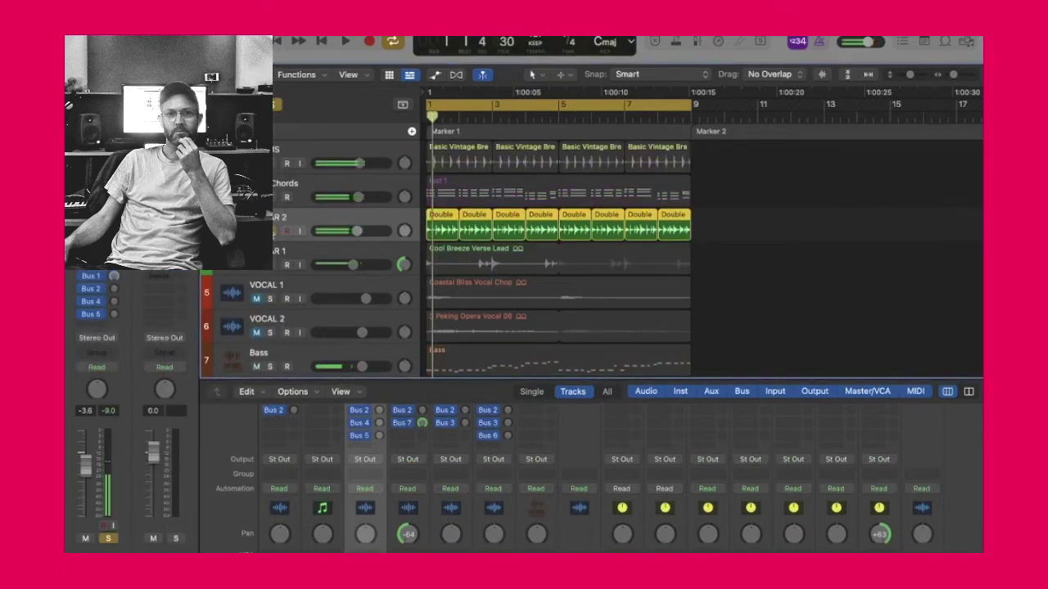
mouse_move(115, 315)
left_mouse_down()
mouse_move(115, 279)
mouse_move(141, 290)
mouse_move(116, 326)
left_mouse_up()
key("space")
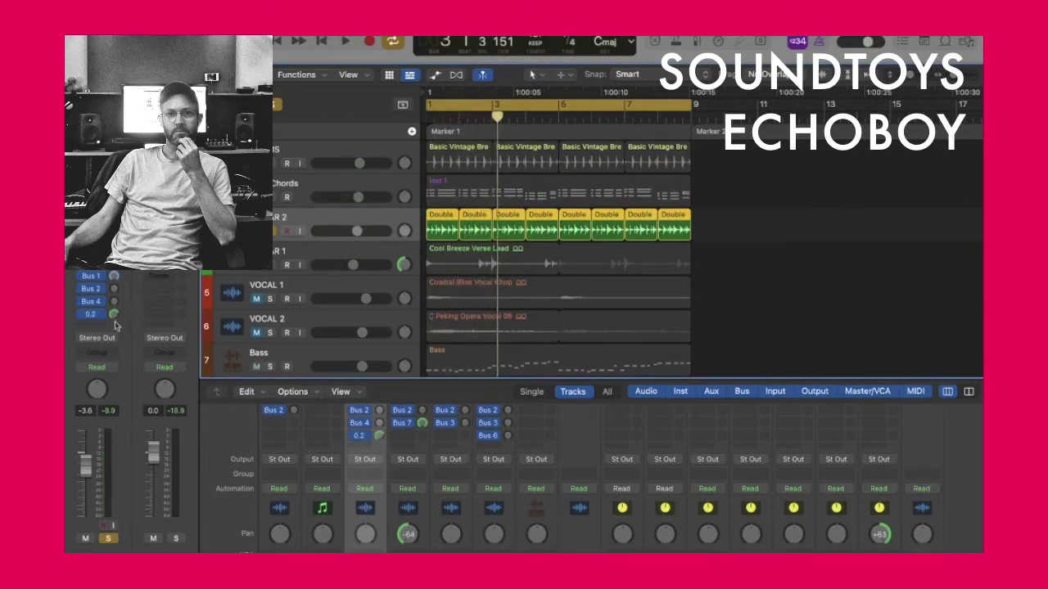
Audition Guitar 2 with its Bus 5 send in solo and within the mix
key("space")
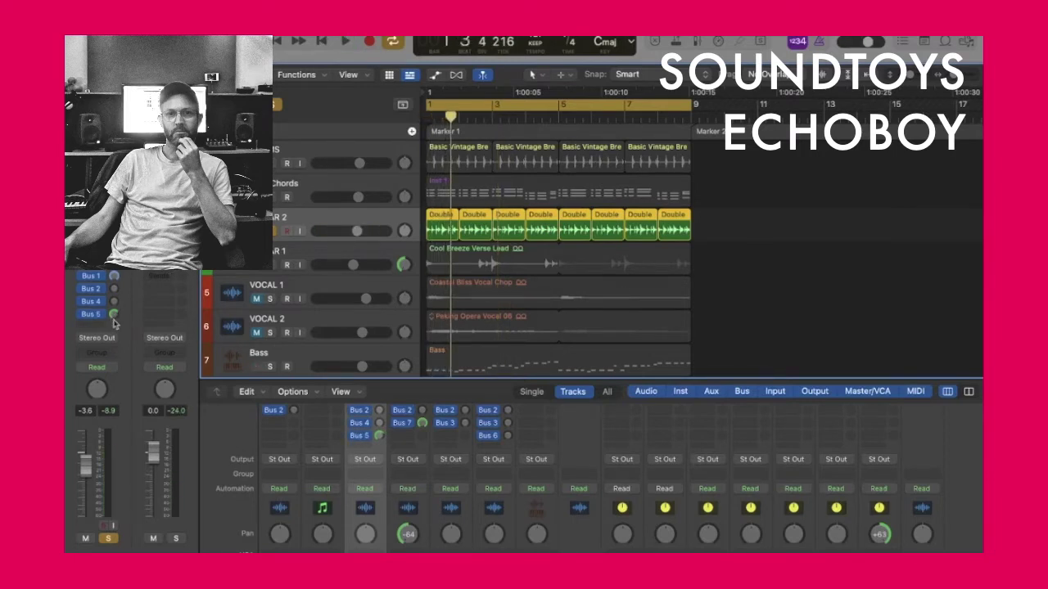
key("space")
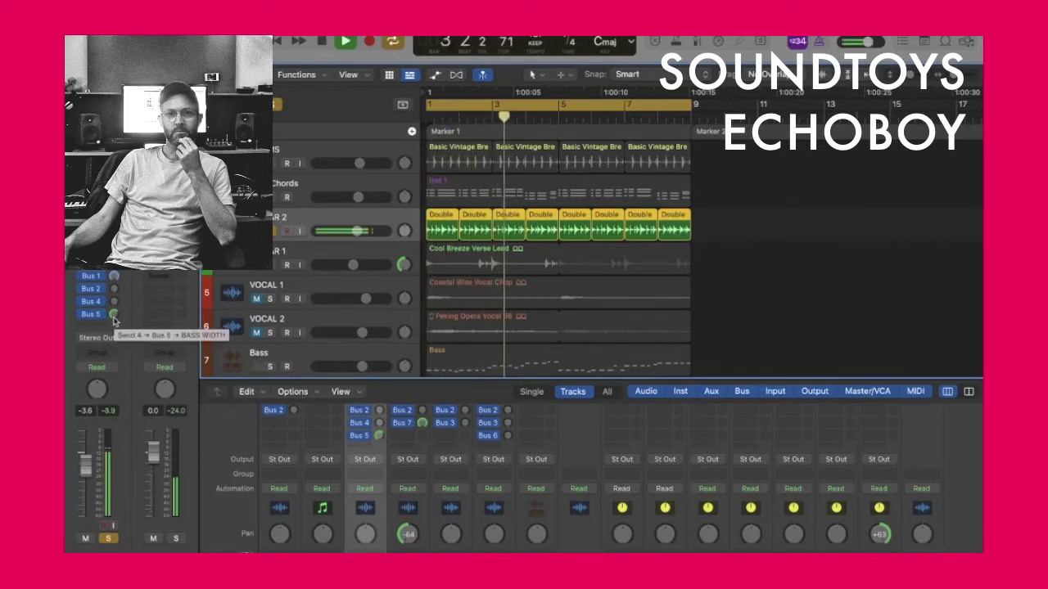
key("space")
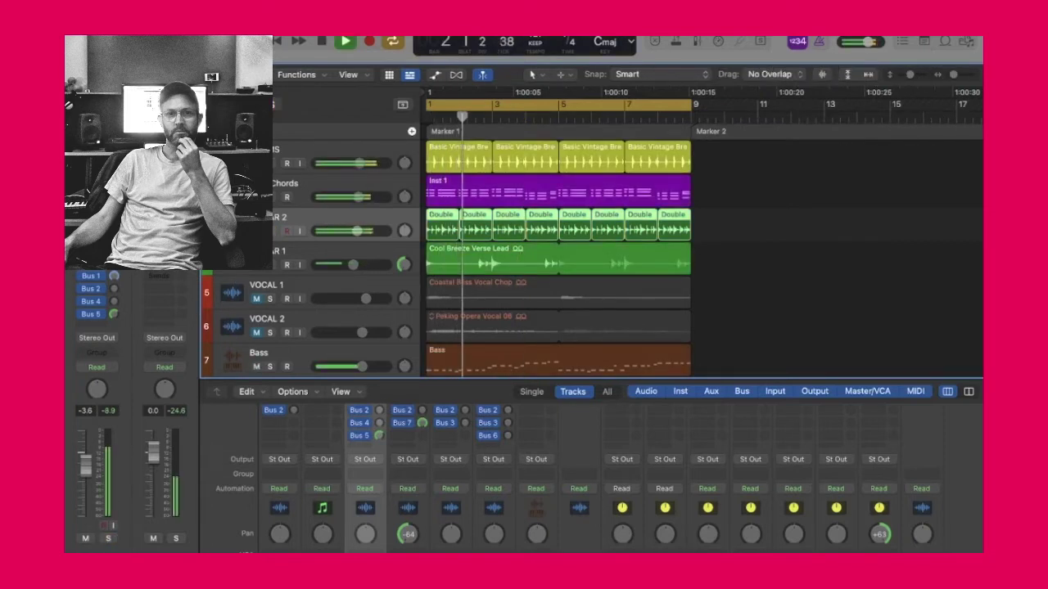
Mute Guitar 1, raise Guitar 2's Bus 5 send further during playback, and stop
scroll(364, 520, "down", 5)
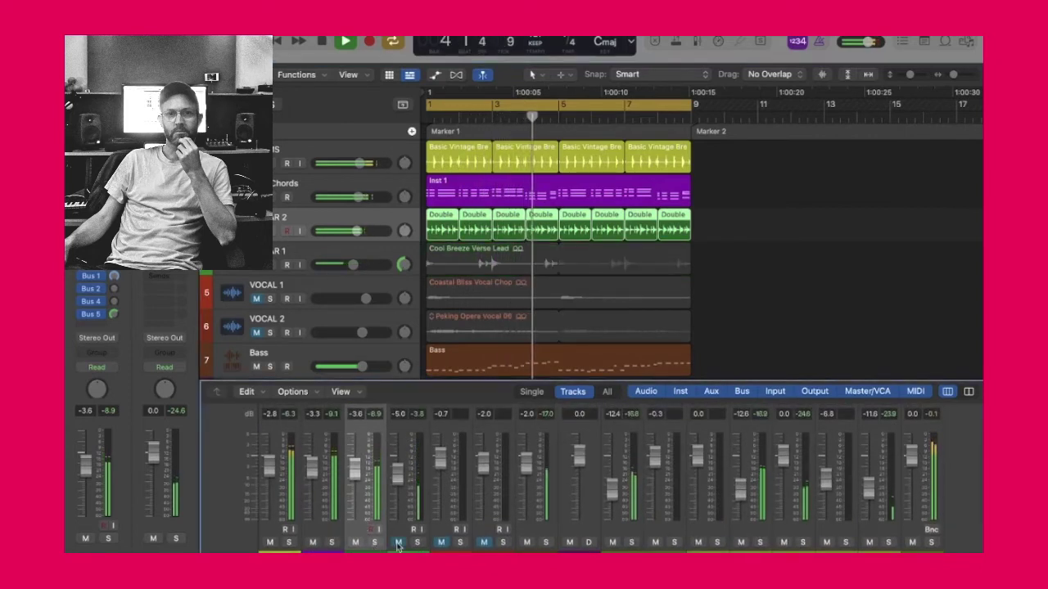
left_click(398, 542)
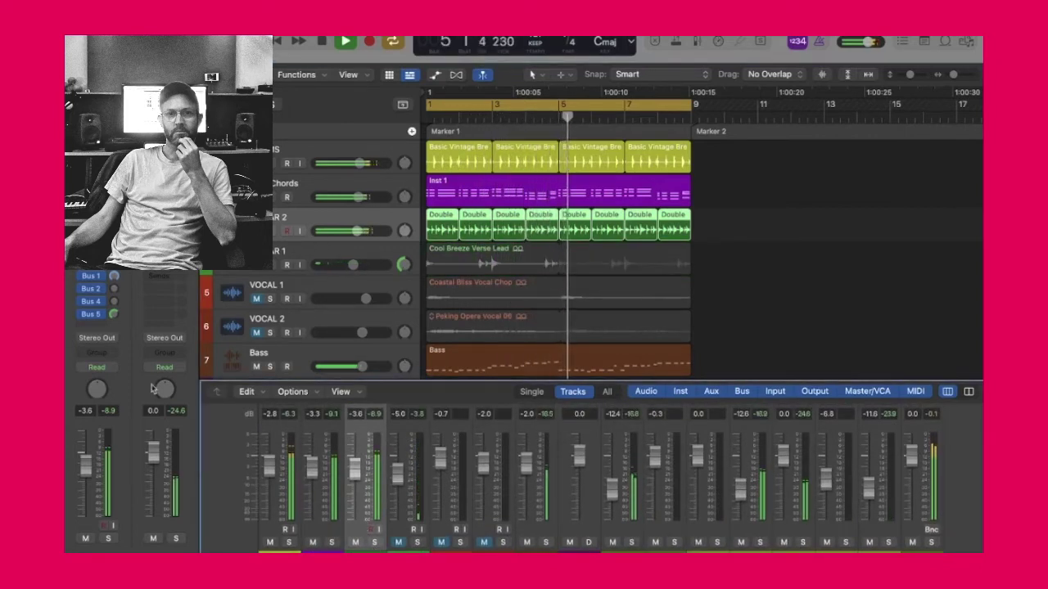
left_click_drag(114, 315, 113, 282)
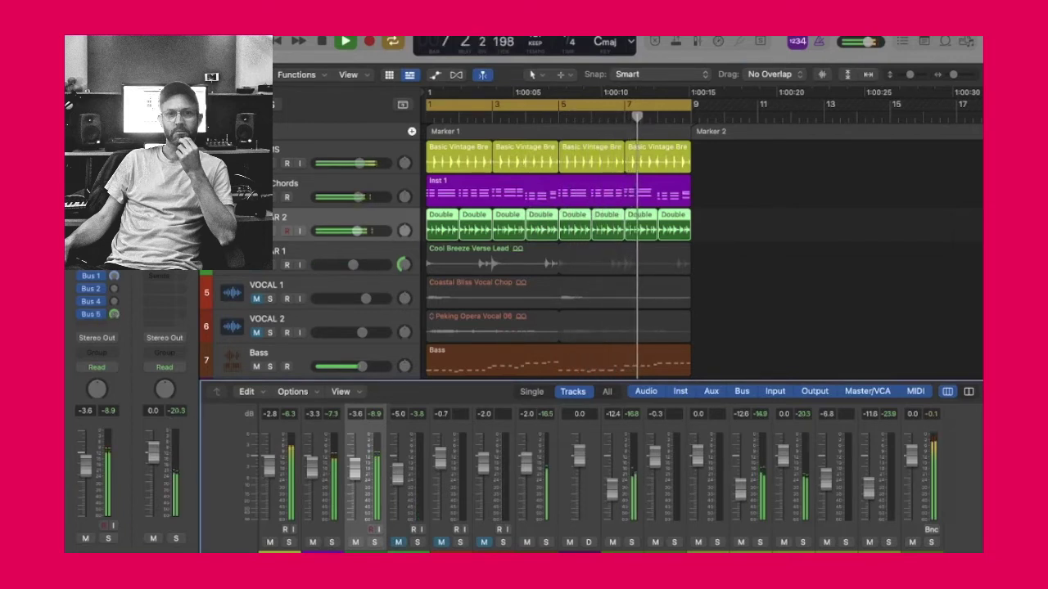
key("space")
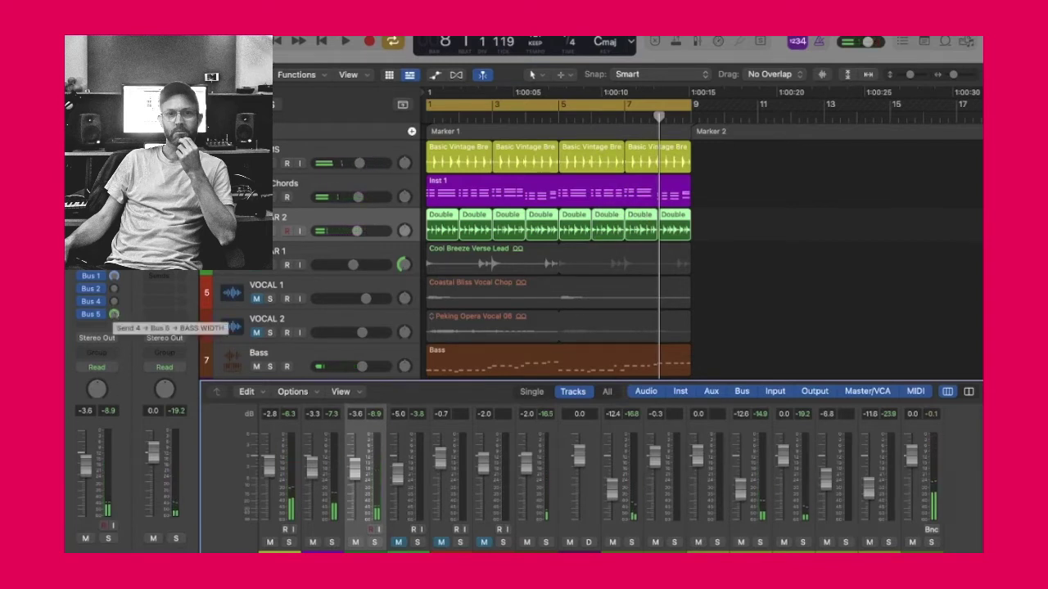
Solo Guitar 2 and adjust its Bus 5 send to -2.1 while auditioning the track
left_click(111, 538)
key("space")
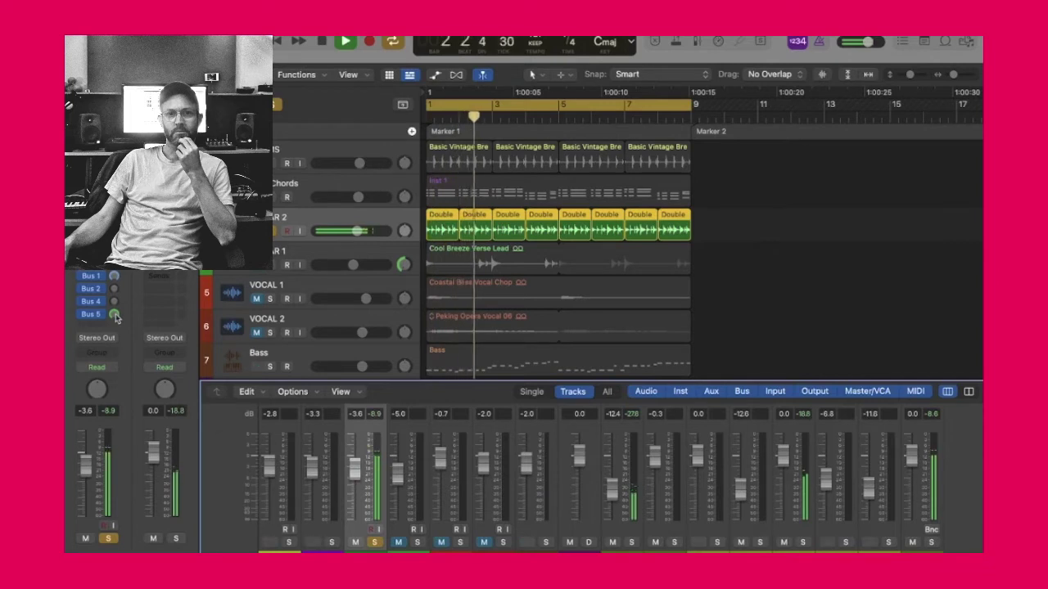
key("space")
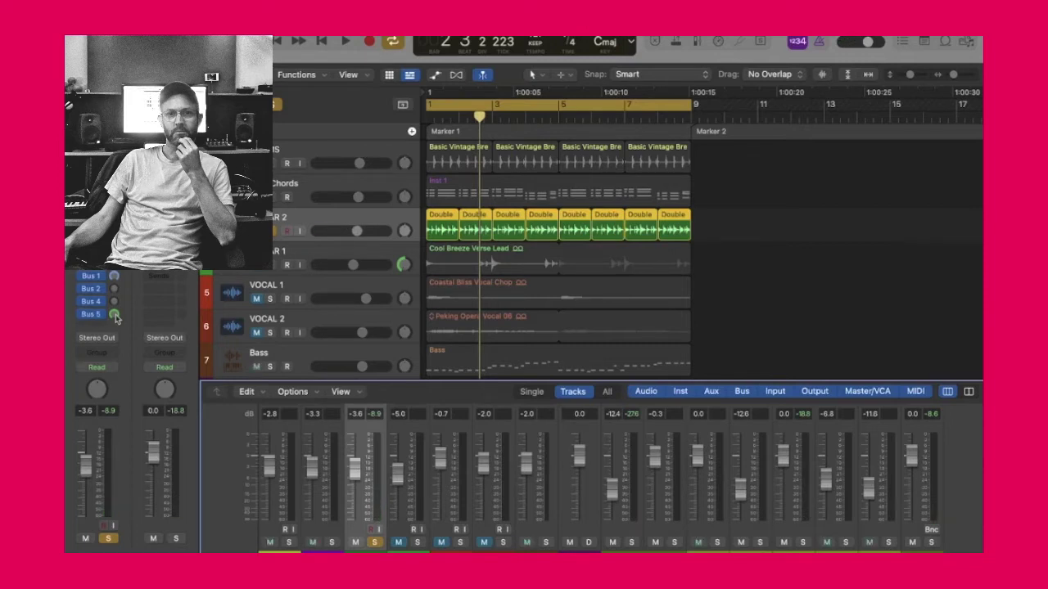
scroll(115, 316, "up", 2)
key("space")
left_click_drag(115, 317, 124, 360)
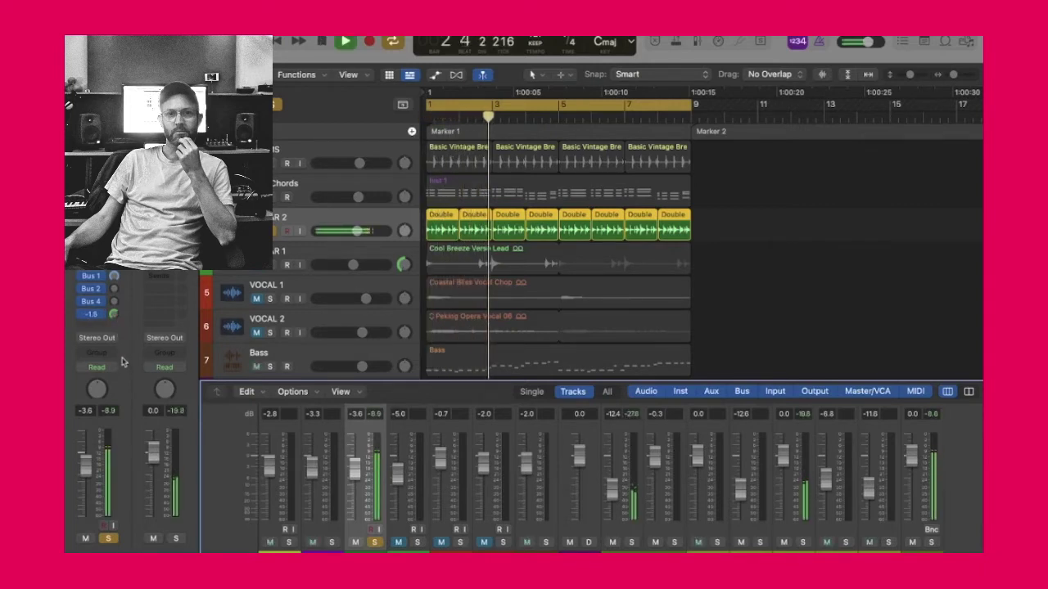
key("space")
scroll(115, 314, "down", 2)
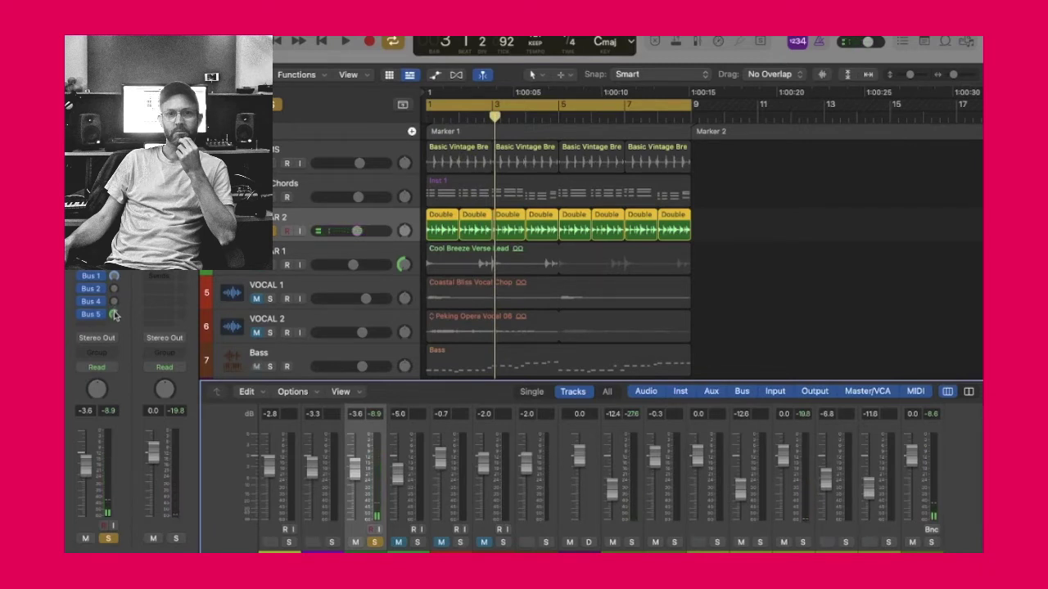
scroll(116, 316, "down", 5)
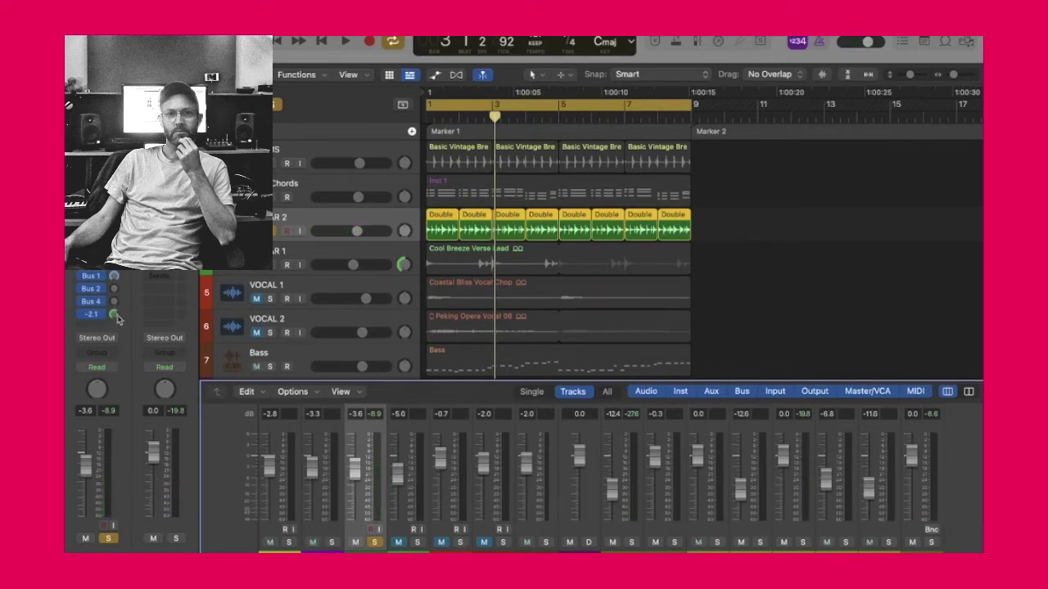
Inspect the EchoBoy plug-in on the Bass Width bus, including its preset categories and tweak controls, and close it
key("v")
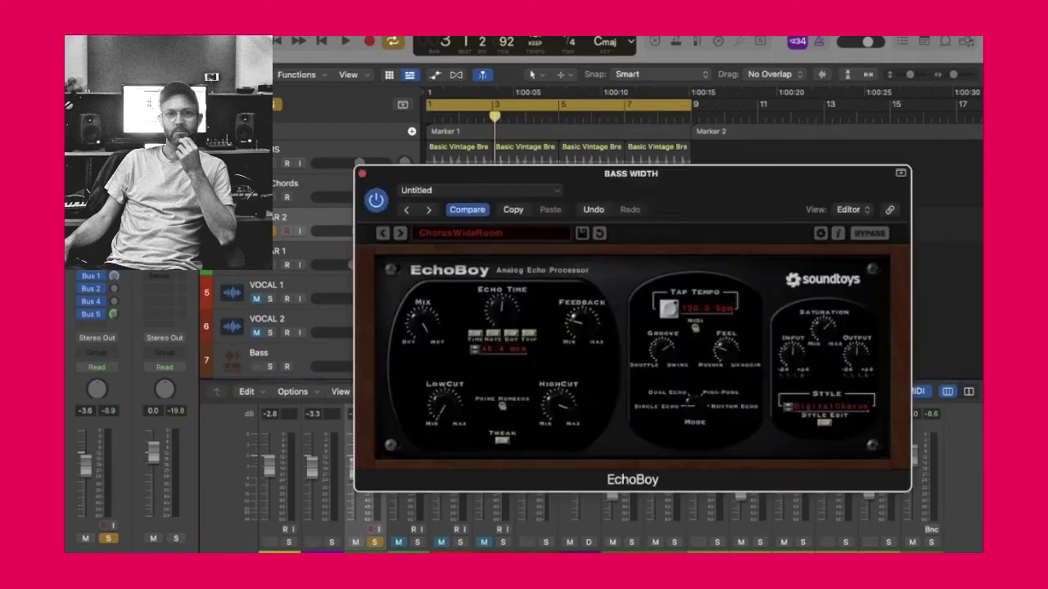
left_click(443, 234)
mouse_move(427, 245)
left_click(749, 134)
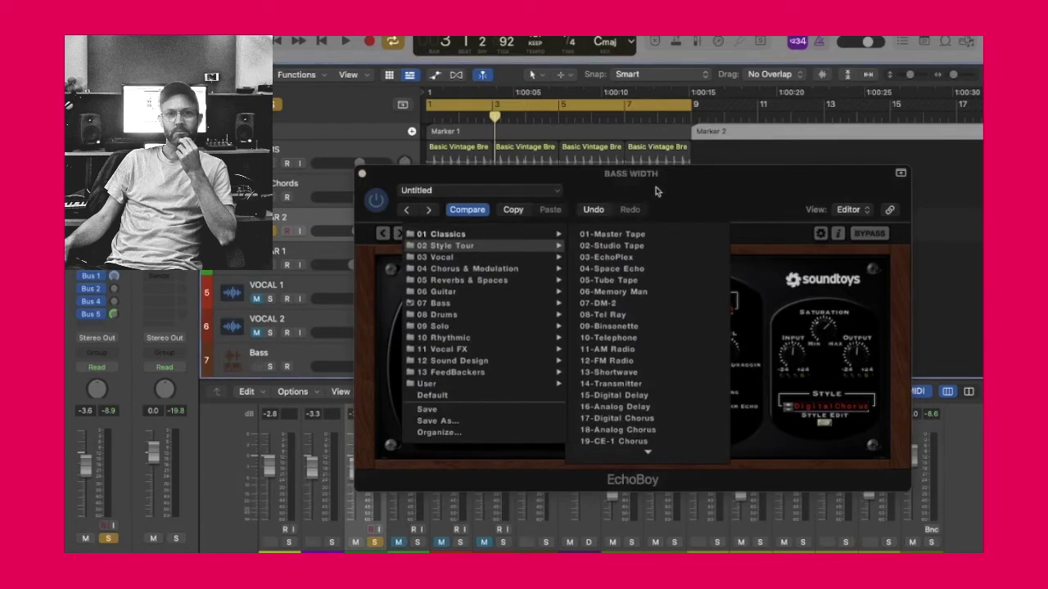
left_click(897, 327)
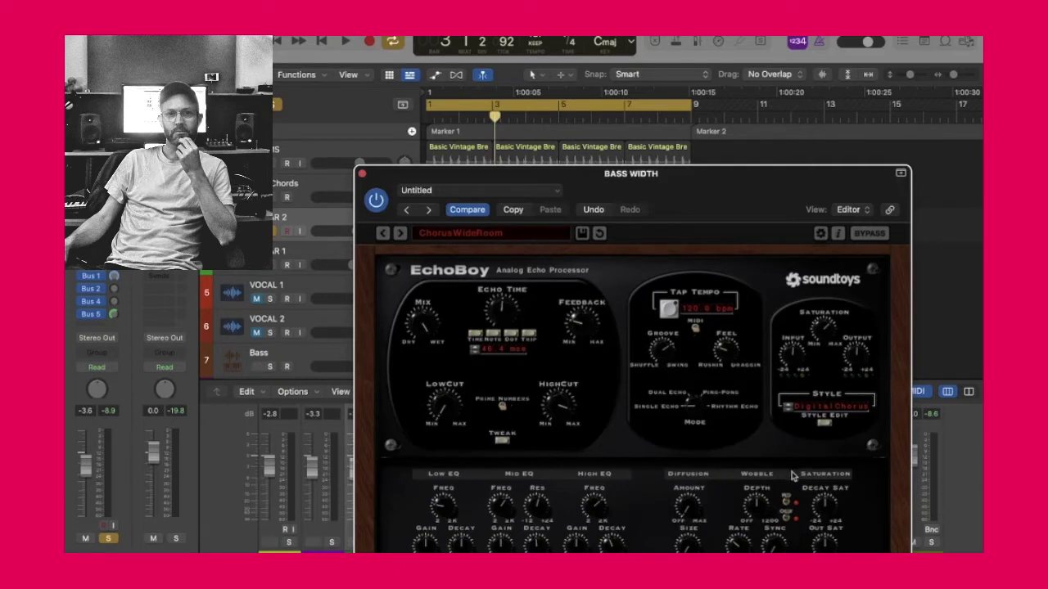
left_click(363, 177)
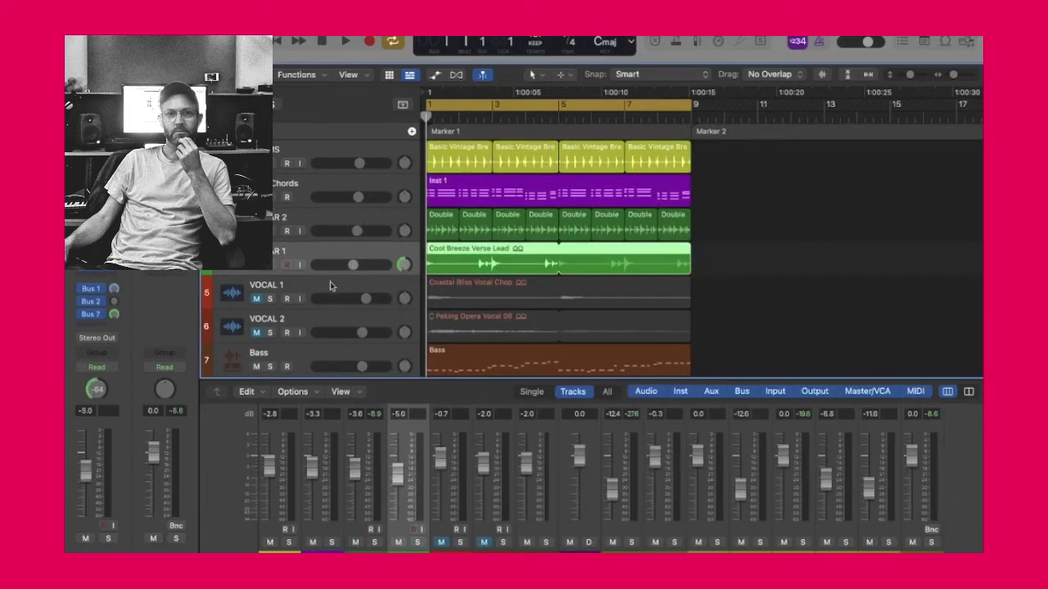
Play the mix from the start and unmute Vocal 1
left_click(330, 282)
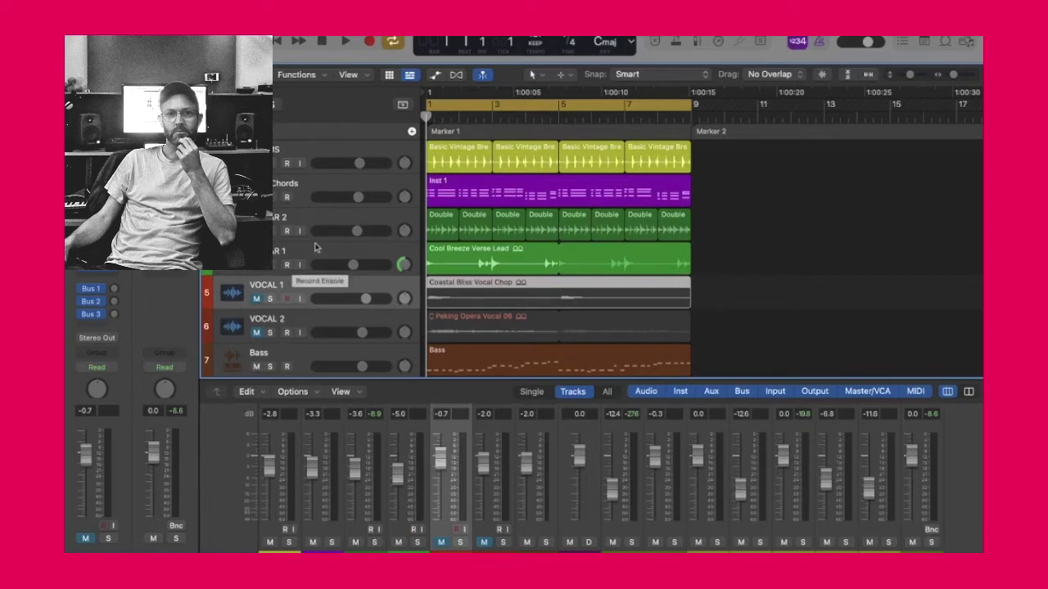
key("space")
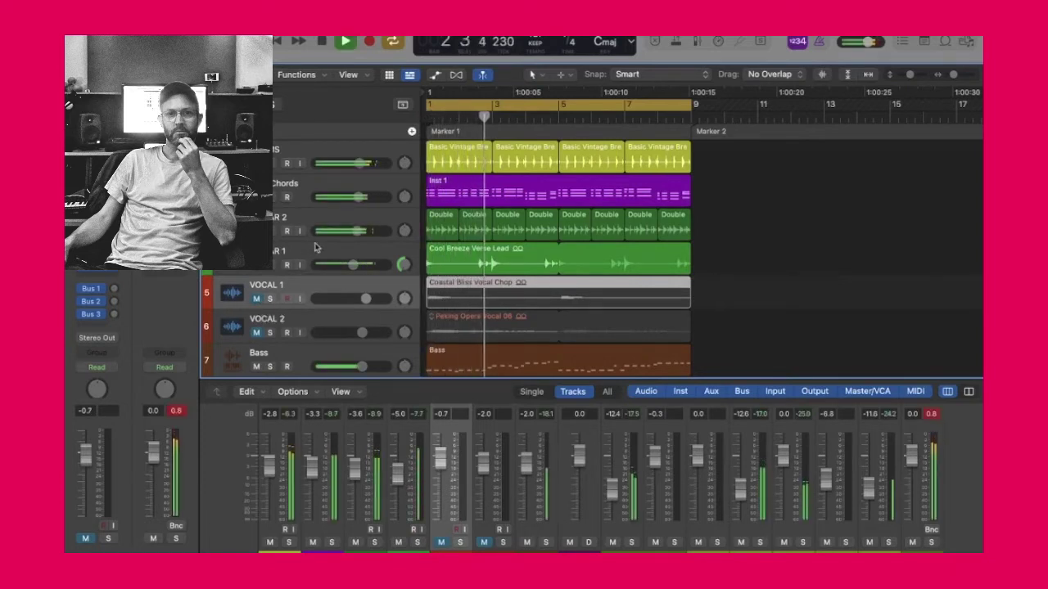
key("space")
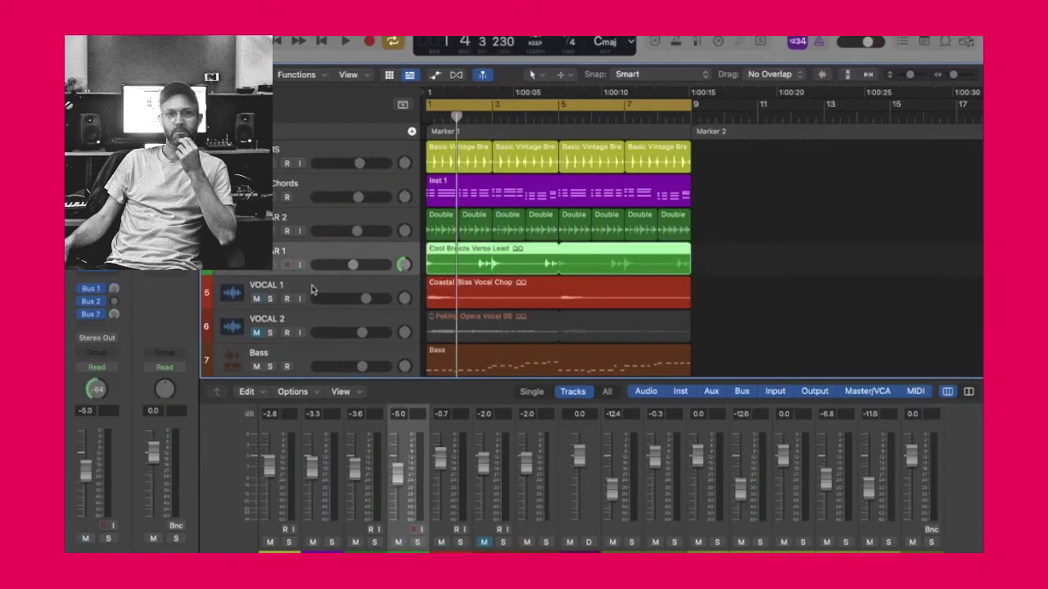
Audition Vocal 1 in solo, clear the solo, and listen to it within the full mix
left_click(311, 290)
left_click(272, 299)
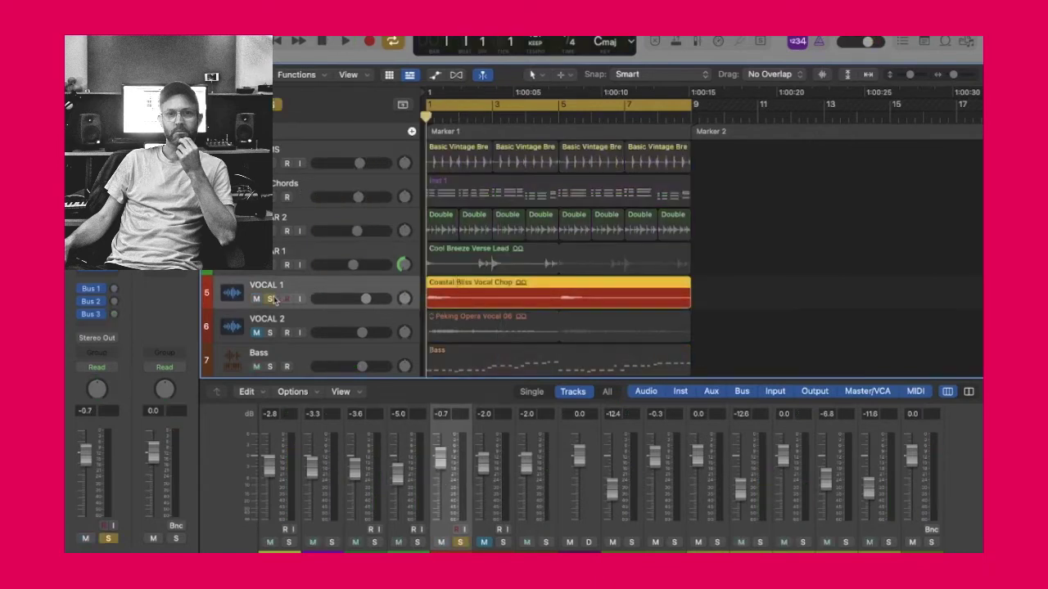
key("space")
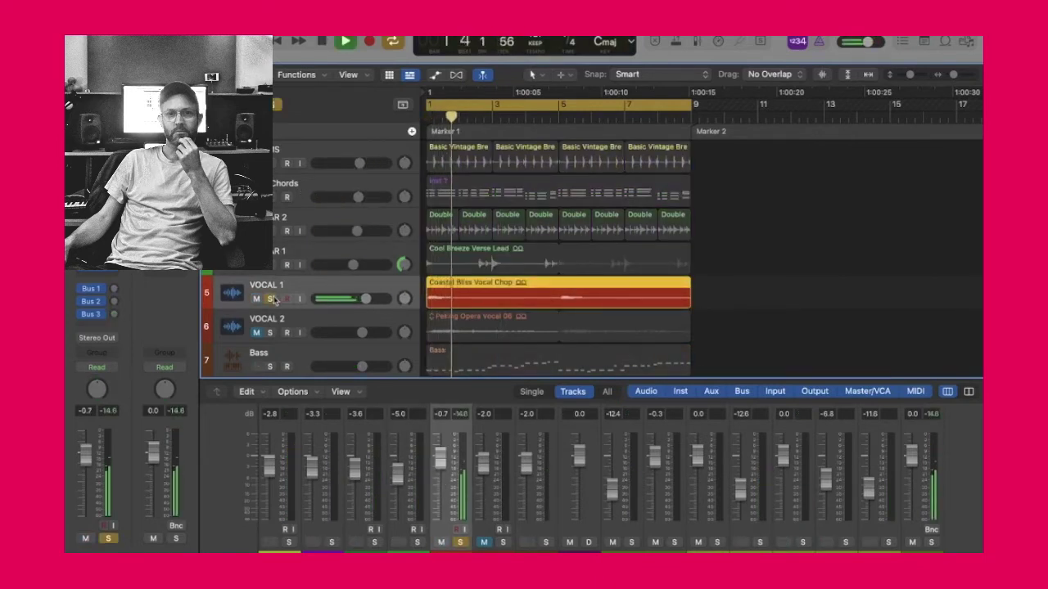
left_click(272, 299)
key("space")
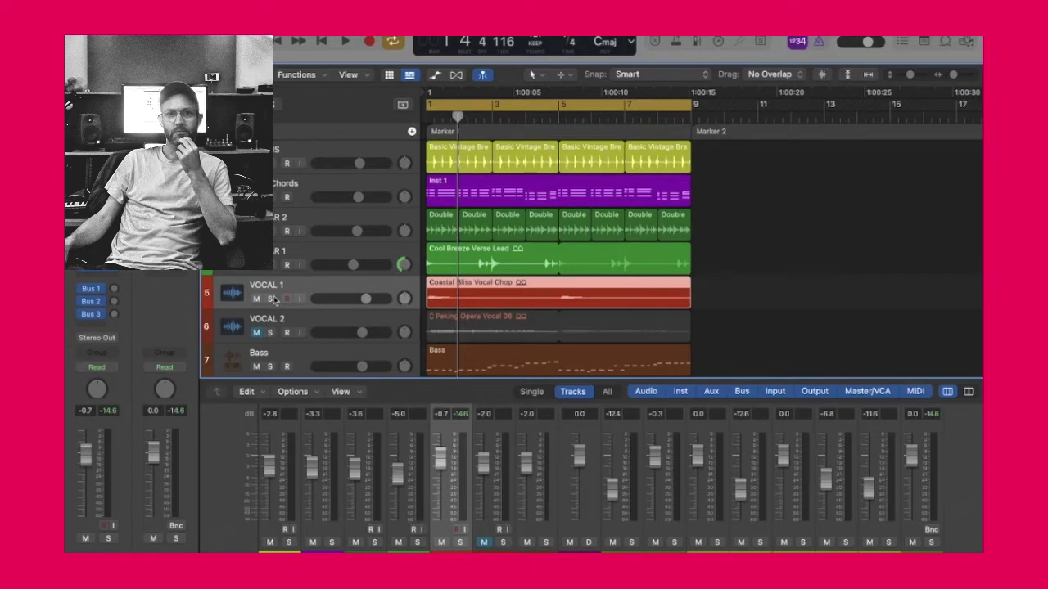
key("space")
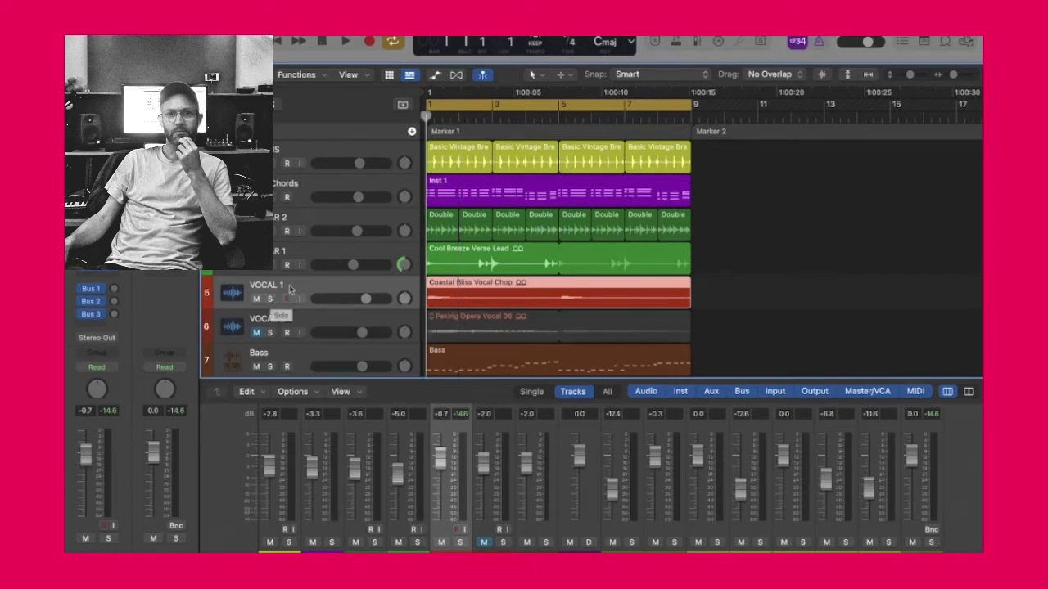
Check Vocal 1's Bus 1 and Bus 2 sends, examine the Rev PLATE-140 reverb on the Vintage Plate bus, and close it
left_click(113, 293)
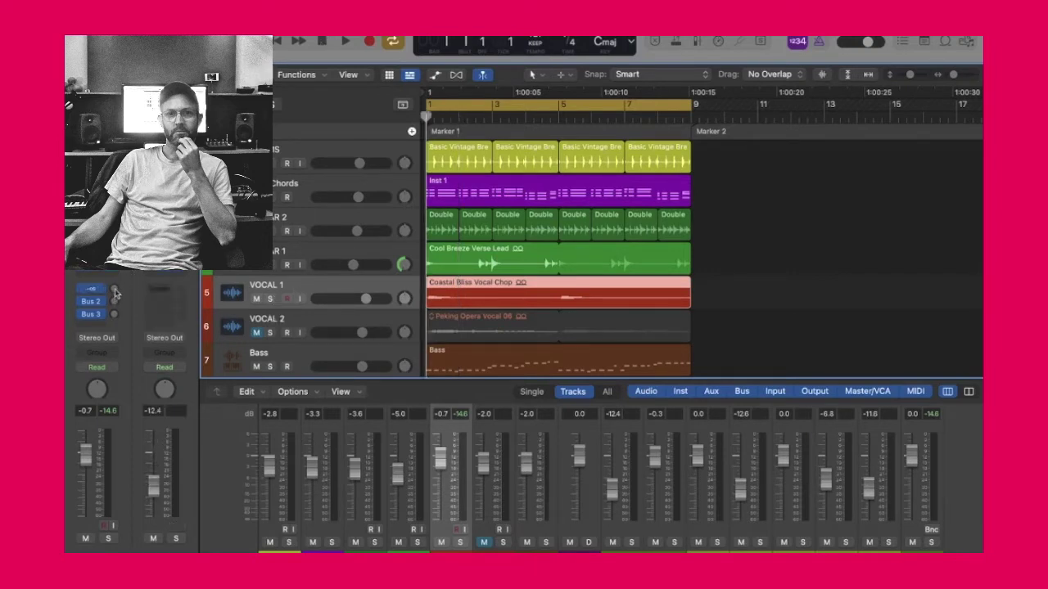
left_click(114, 302)
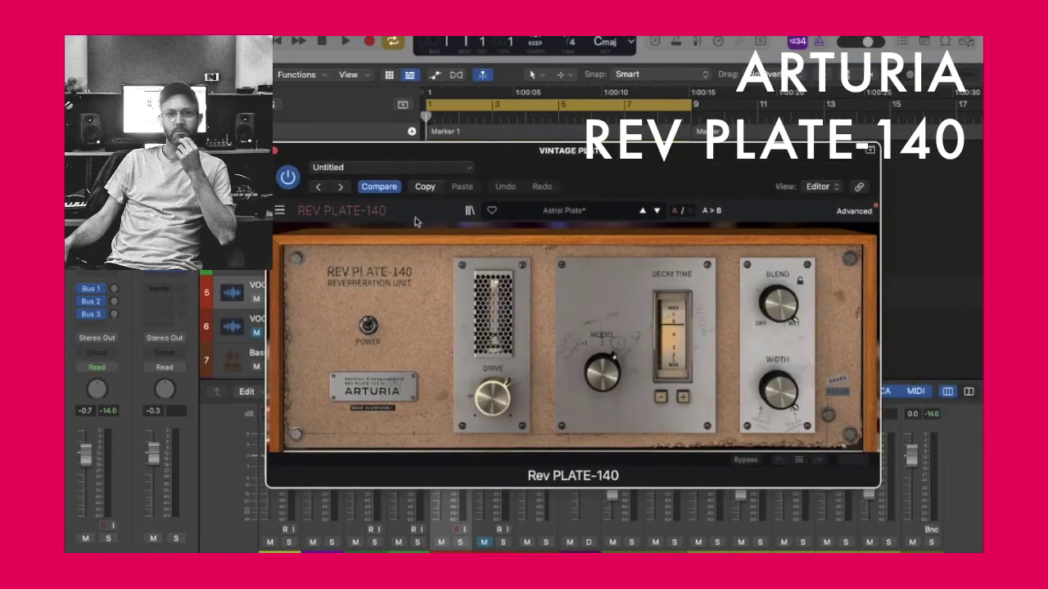
left_click_drag(654, 171, 651, 165)
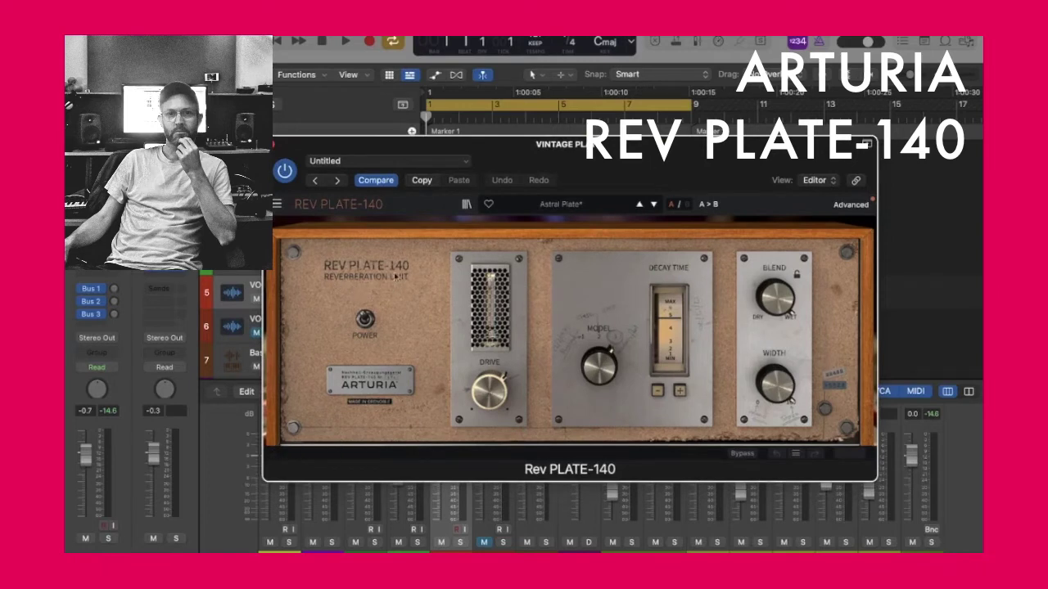
left_click_drag(652, 159, 646, 156)
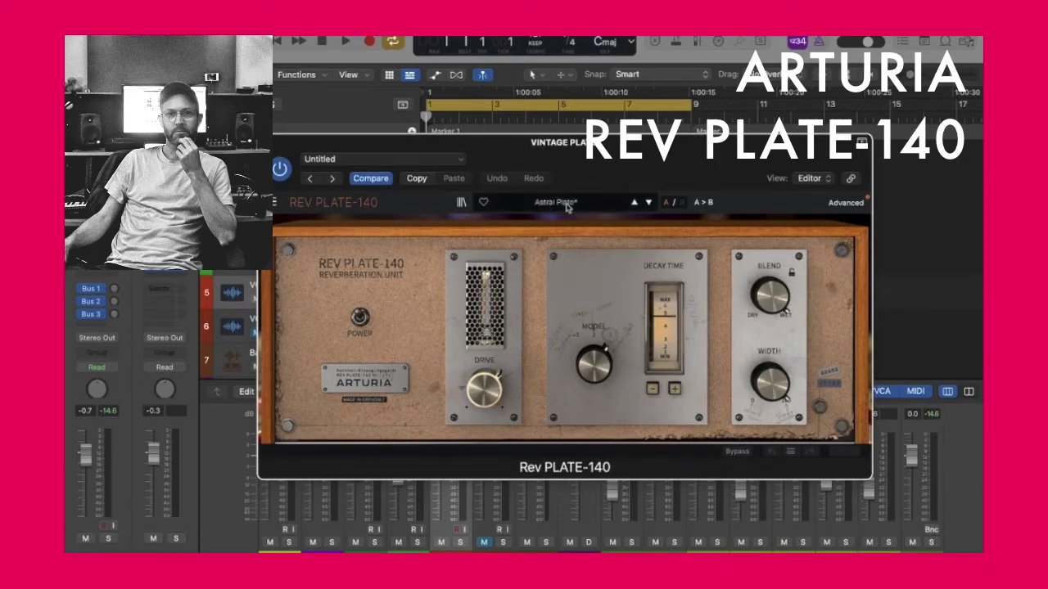
key("super+w")
Raise Vocal 1's Bus 2 send while playing the track in solo, and clear the solo
key("space")
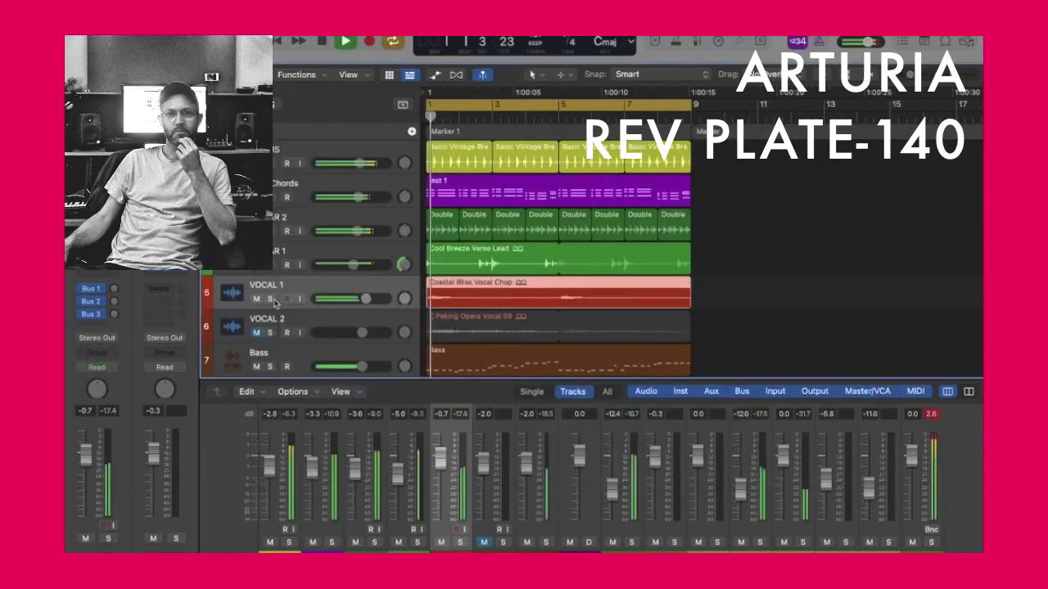
left_click(271, 299)
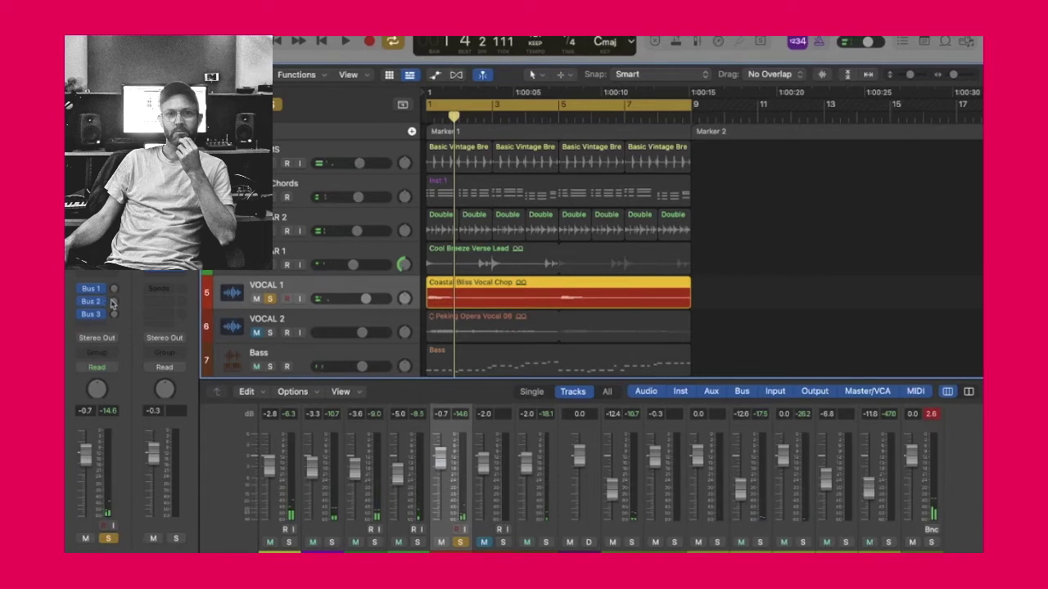
key("space")
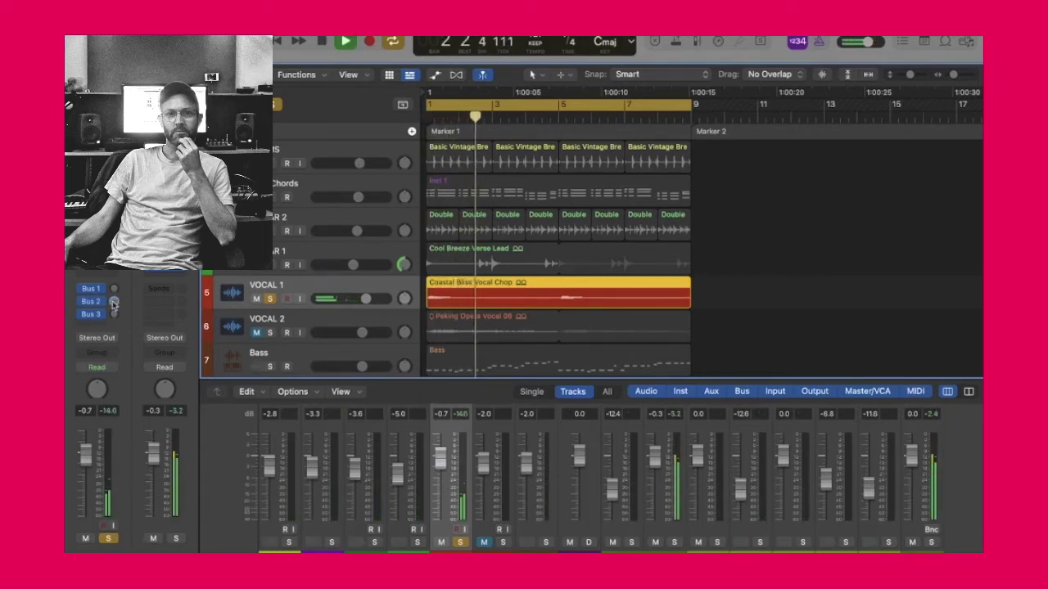
key("space")
left_click(461, 543)
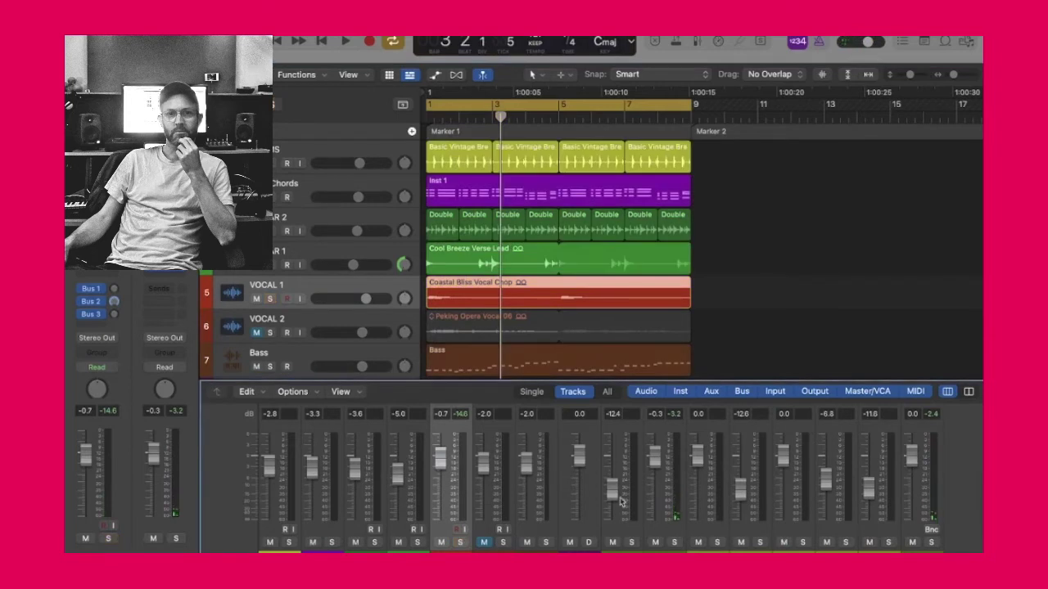
Set the Vintage Plate bus level to -7.8 dB during playback with both guitars muted, and audition the bus in solo
key("space")
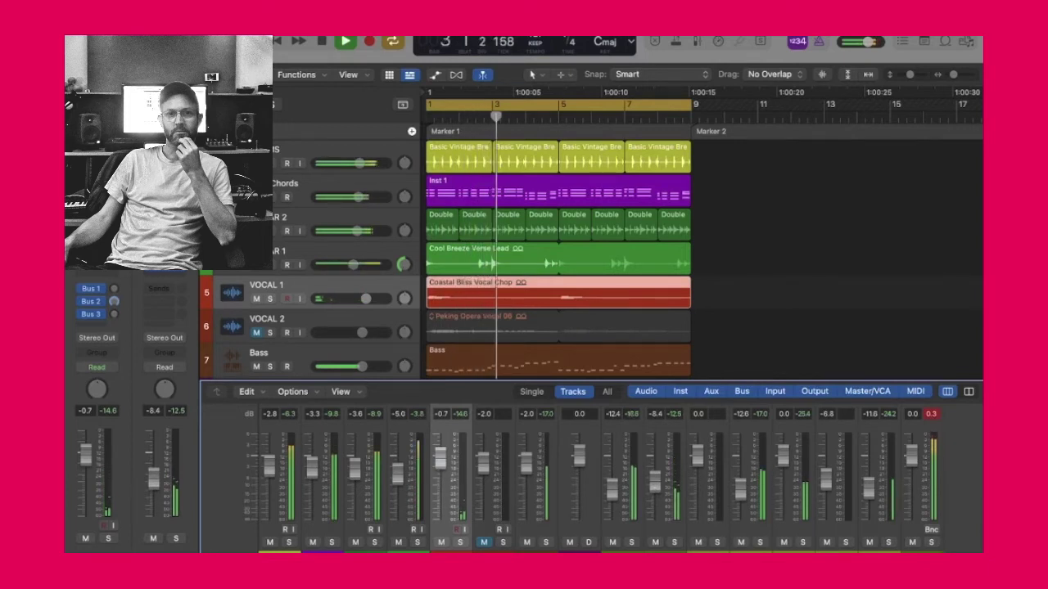
left_click_drag(655, 491, 654, 488)
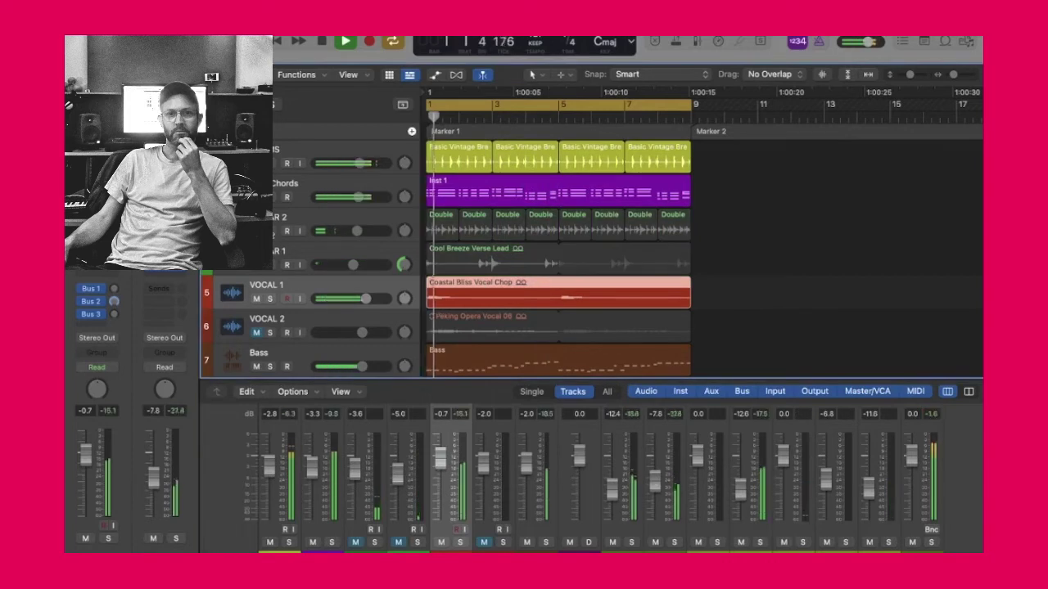
left_click(674, 542)
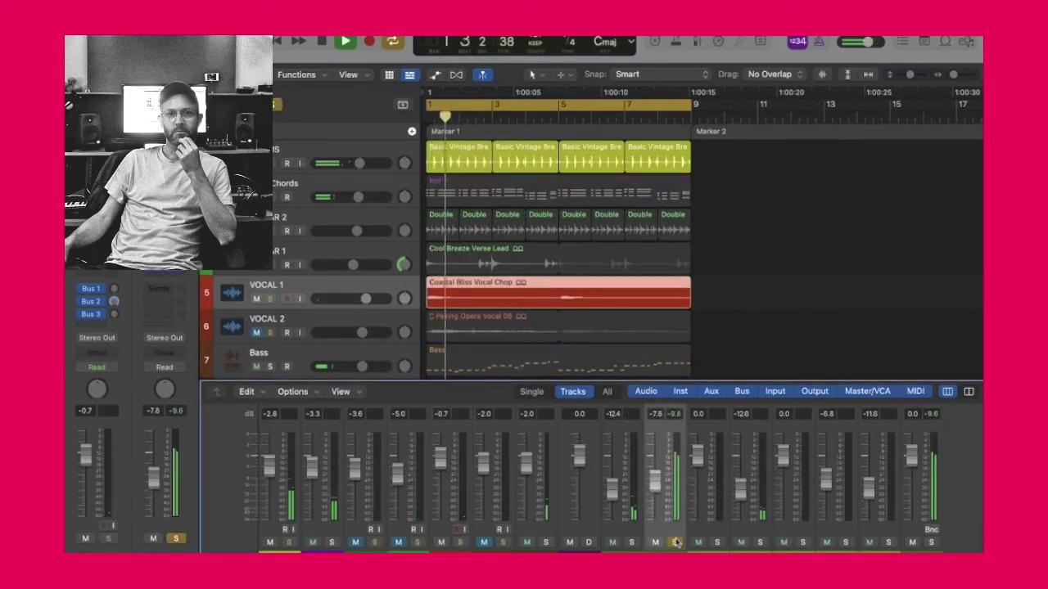
key("space")
left_click(674, 541)
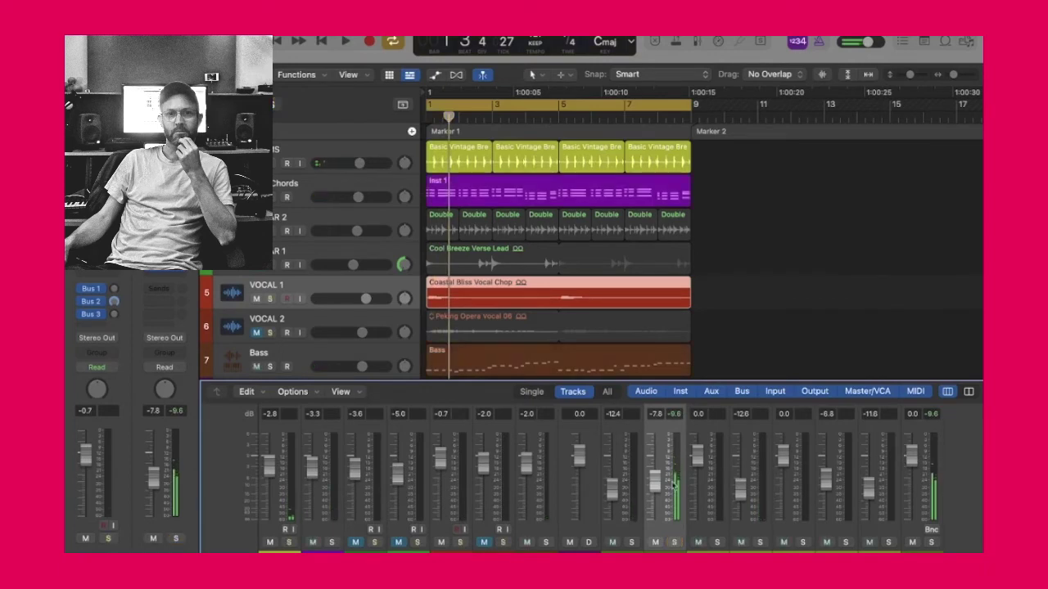
Open the Channel EQ on the Vintage Plate bus and examine the reverb's frequency peaks during playback
scroll(667, 528, "up", 5)
left_click(664, 522)
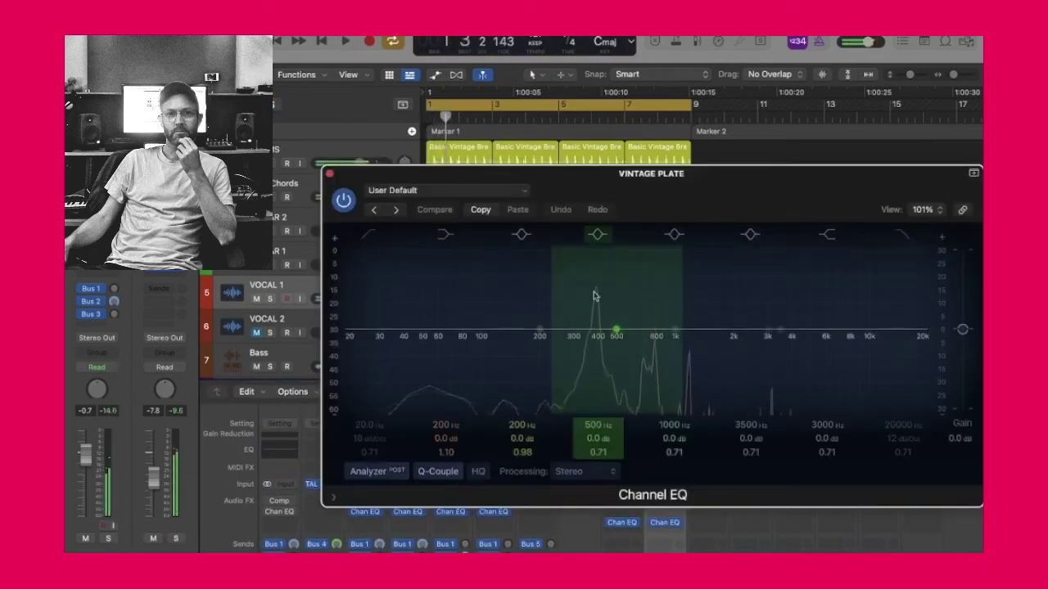
key("space")
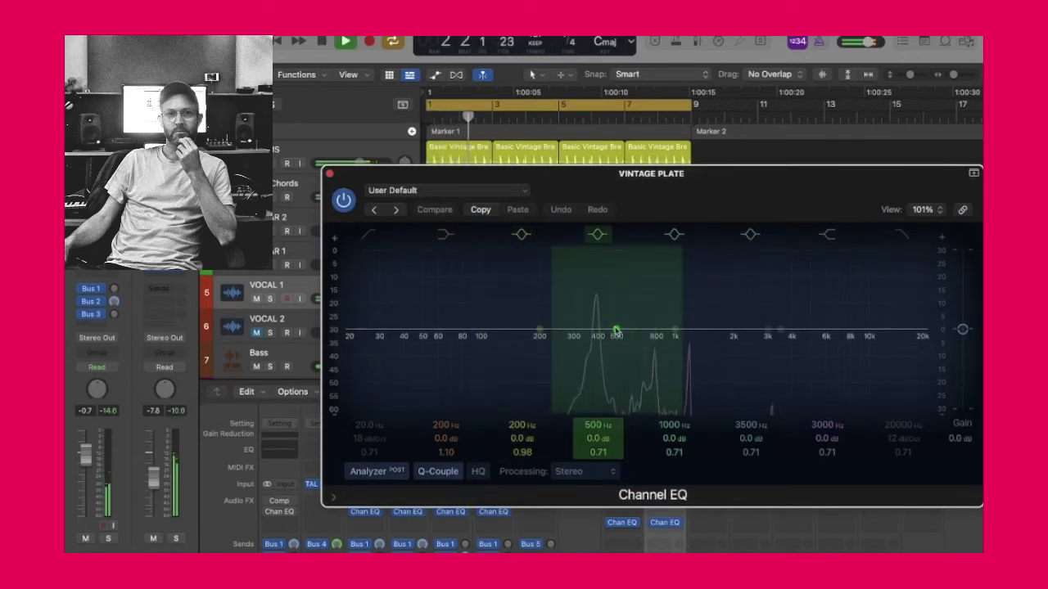
key("space")
left_click_drag(616, 330, 491, 366)
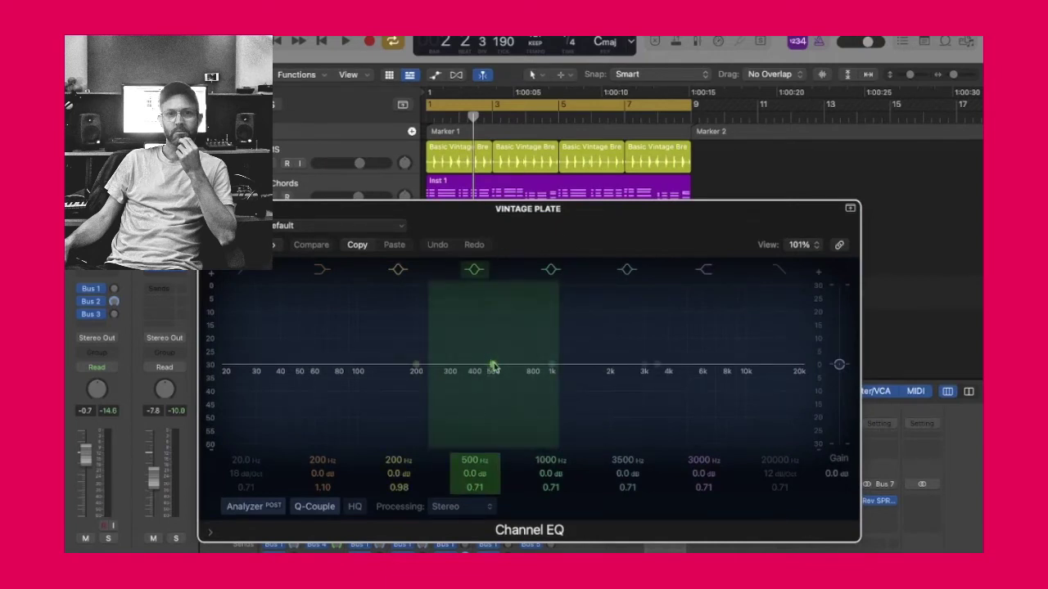
Move the Vintage Plate EQ's 500 Hz band to 392 Hz, cut it to -9.6 dB, and fine-tune the cut
key("space")
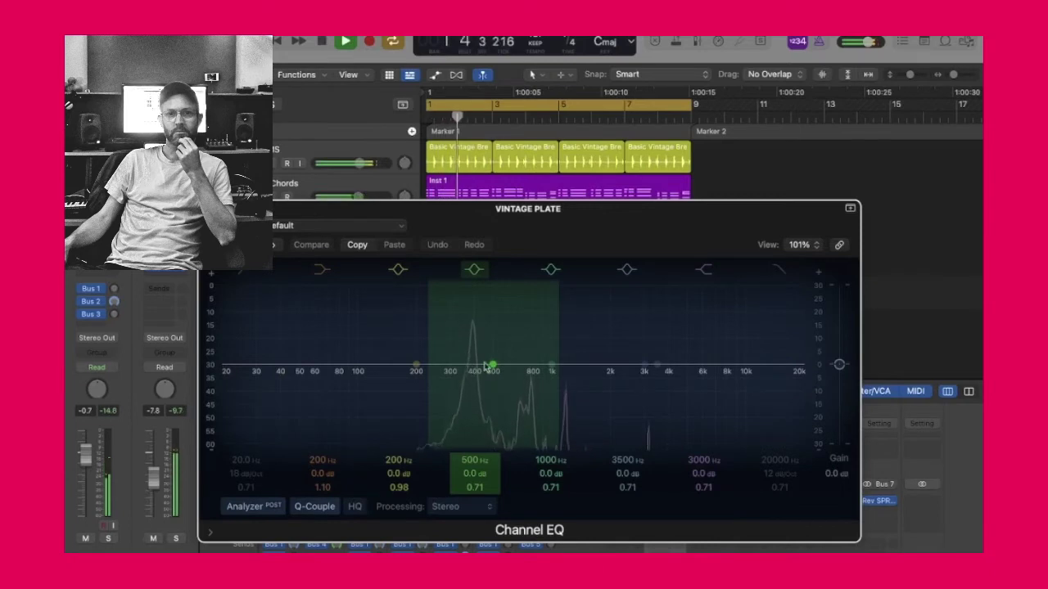
left_click_drag(489, 366, 472, 366)
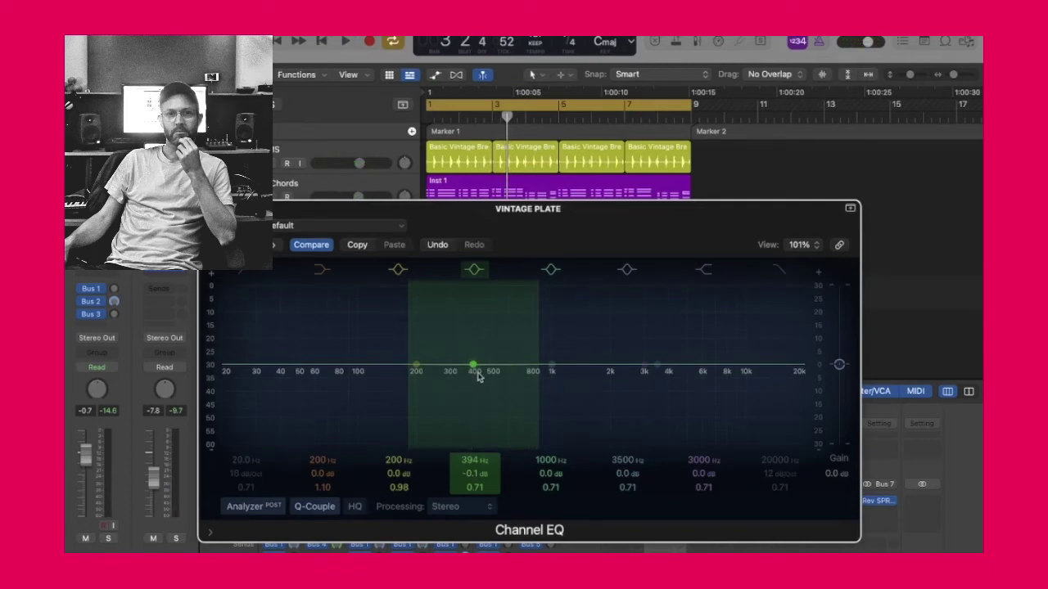
key("space")
left_click_drag(474, 368, 472, 394)
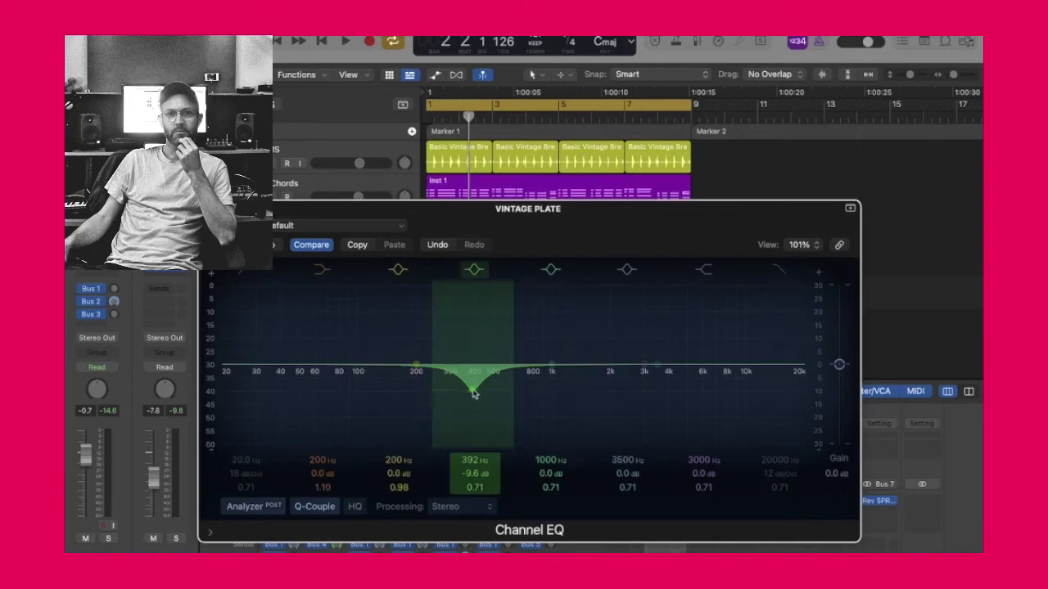
left_click_drag(474, 394, 472, 399)
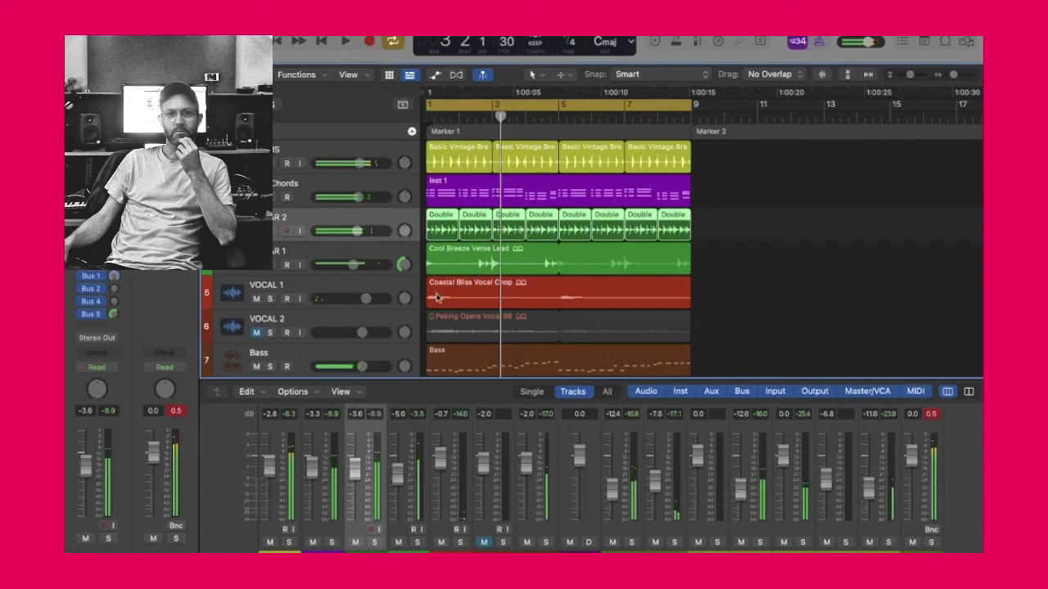
Unmute Vocal 2 and audition it in solo and with the rest of the song
left_click(278, 325)
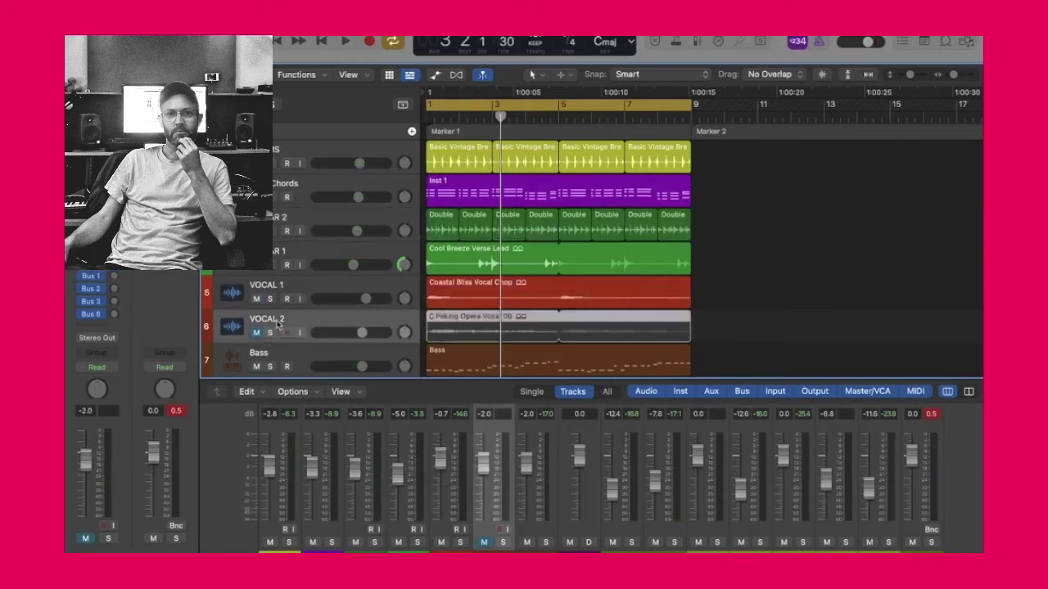
left_click(256, 332)
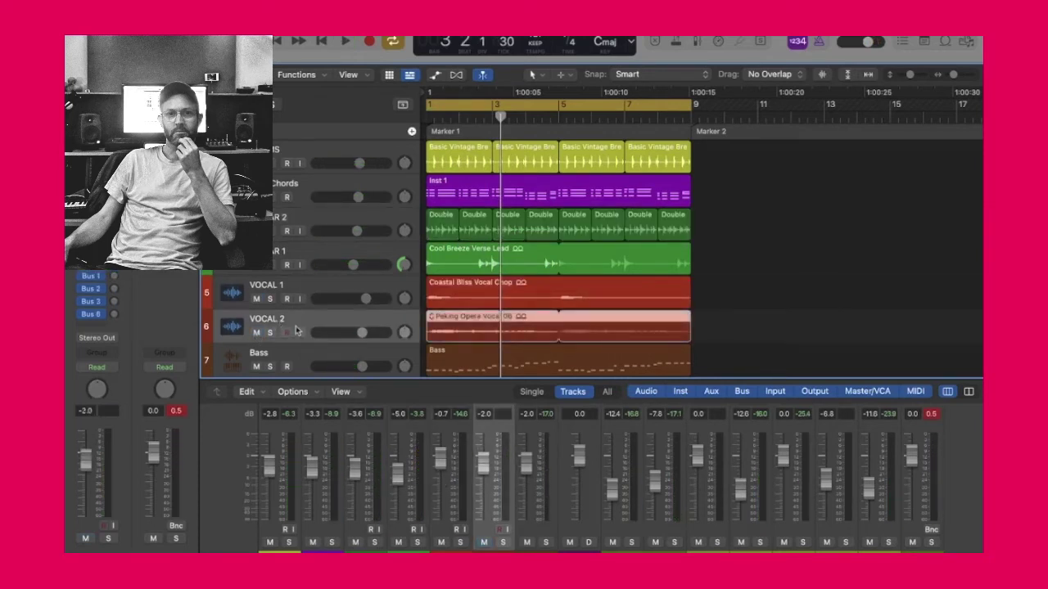
key("Return")
left_click(269, 332)
key("space")
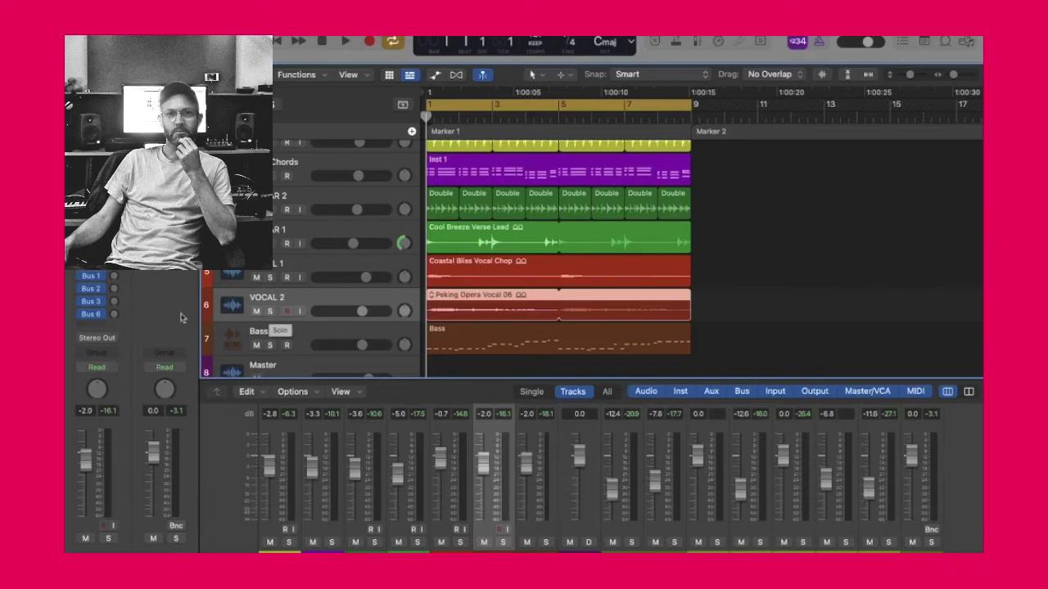
Raise Vocal 2's Bus 6 send and adjust the Replika delay's high cut while auditioning the track in solo
left_click(116, 318)
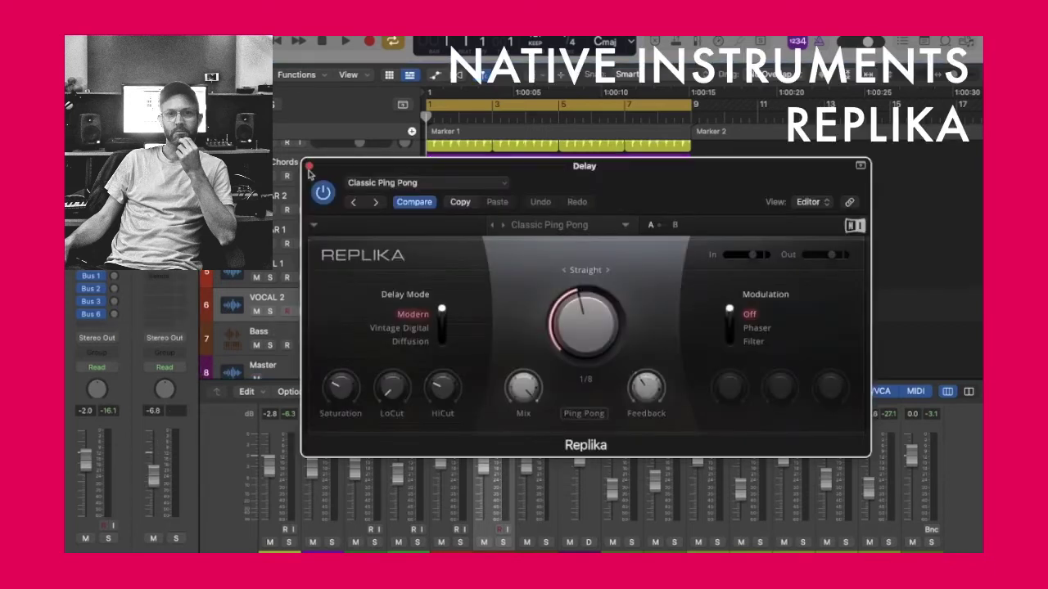
left_click(310, 167)
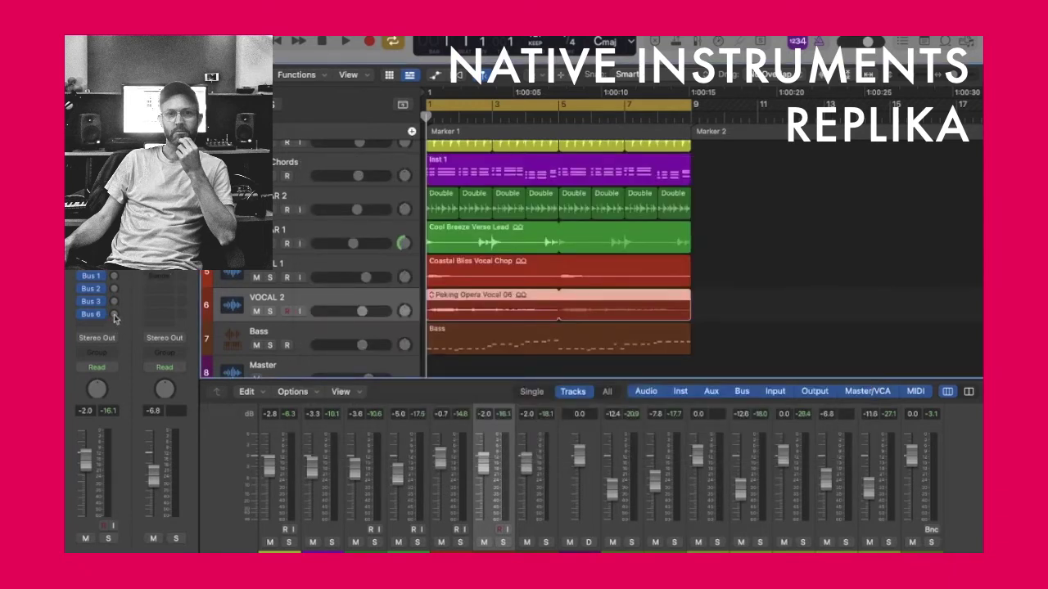
key("s")
key("space")
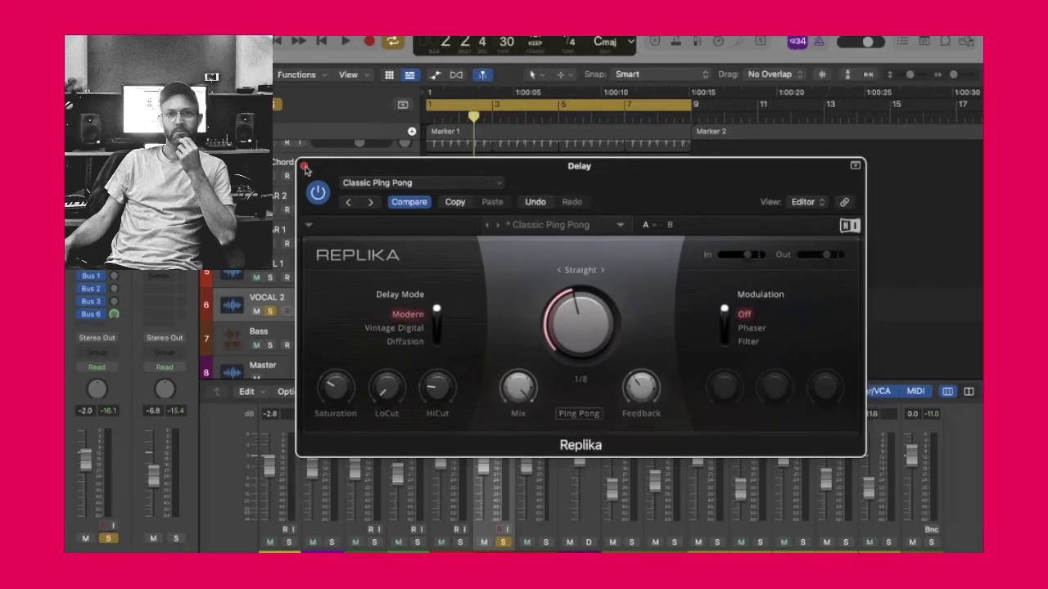
key("space")
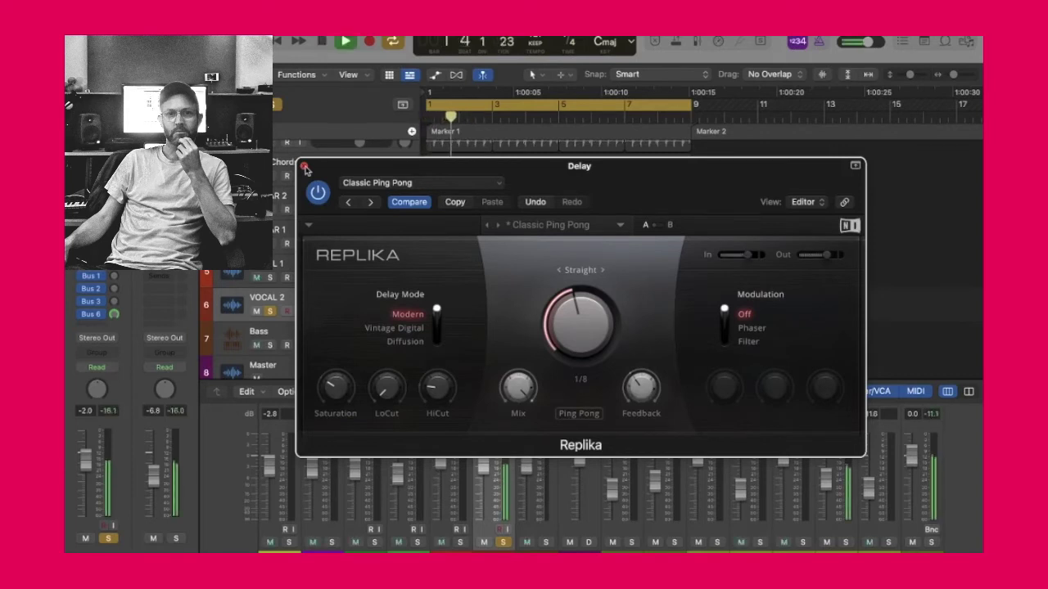
left_click(304, 166)
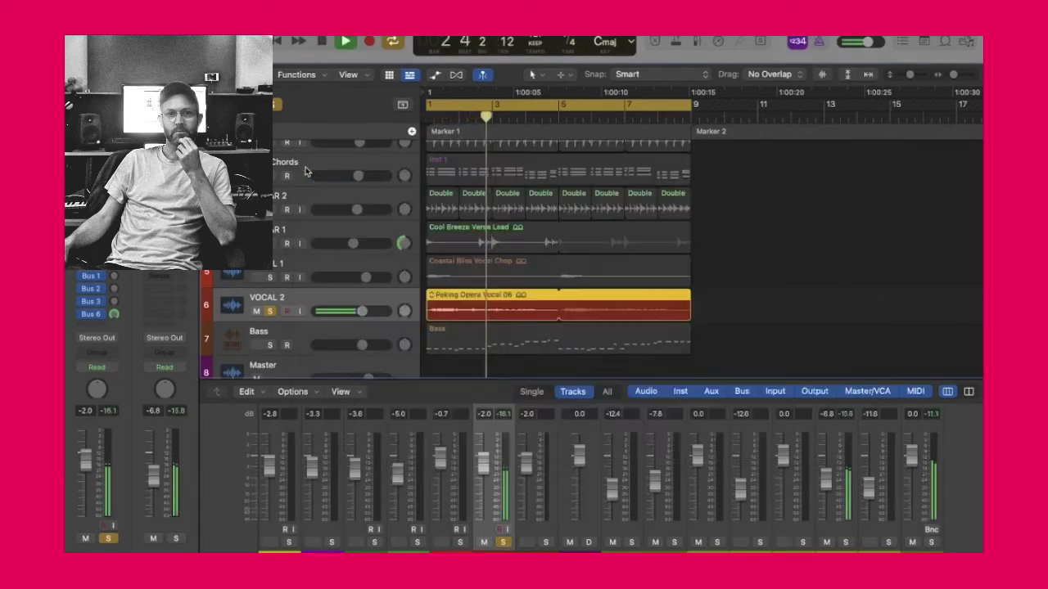
key("space")
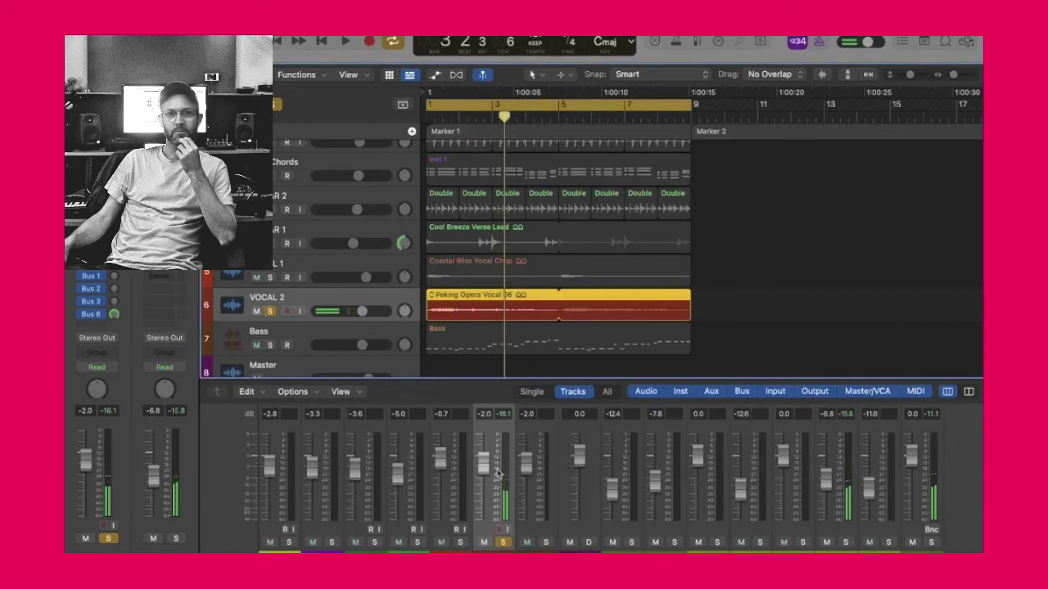
Set Vocal 2's level to -0.9 dB and the Replika bus level to -14.0 dB during playback of the full mix
key("s")
key("space")
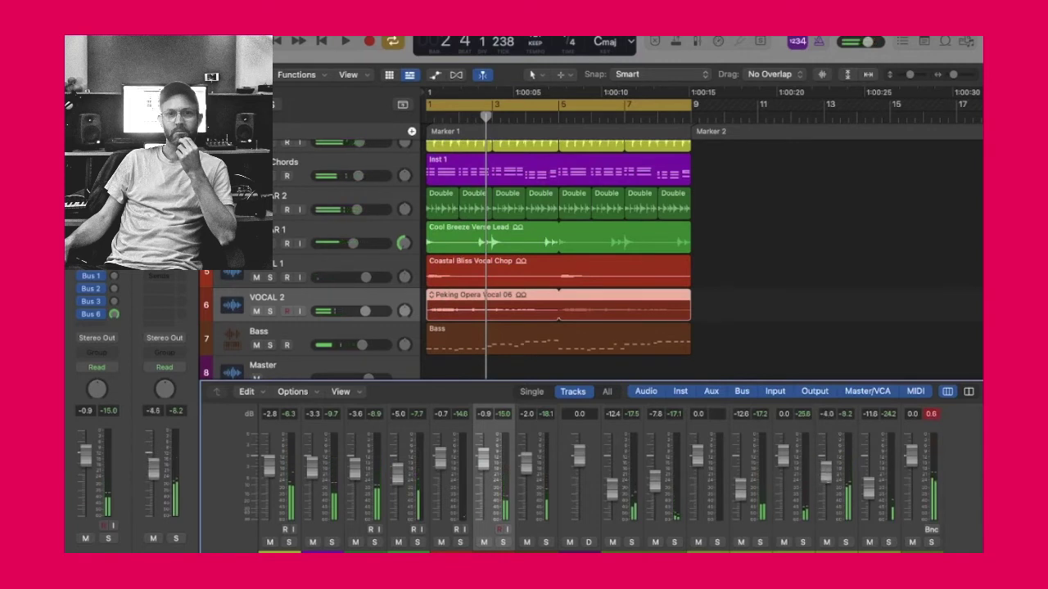
key("space")
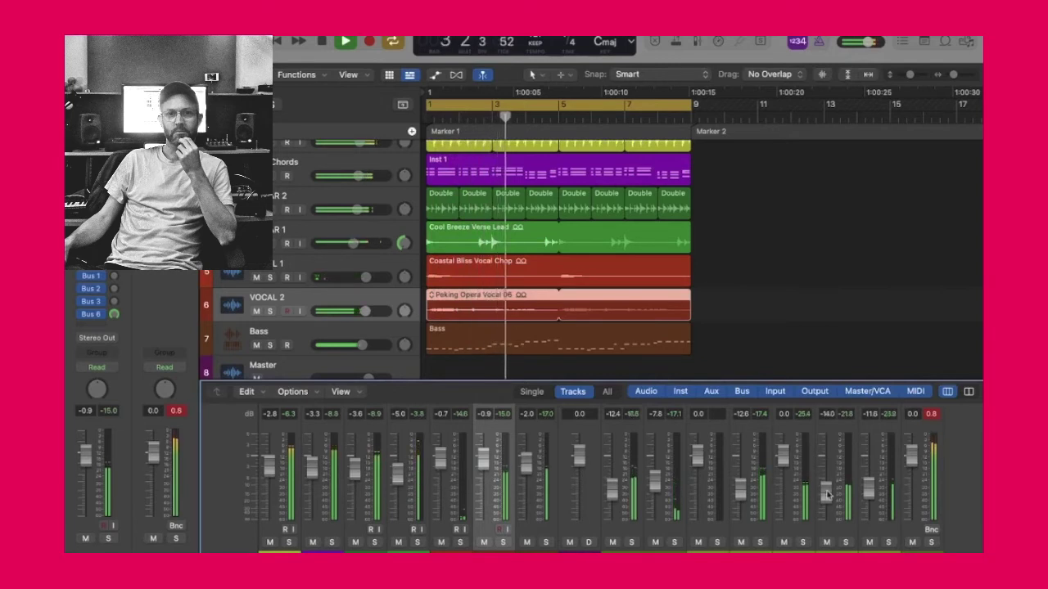
key("XF86AudioLowerVolume")
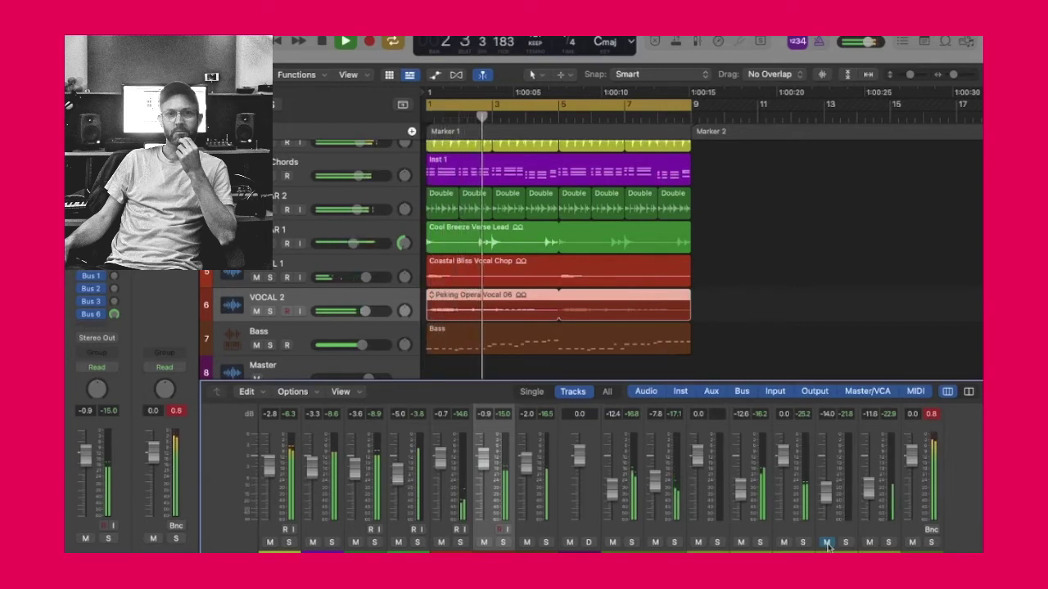
key("space")
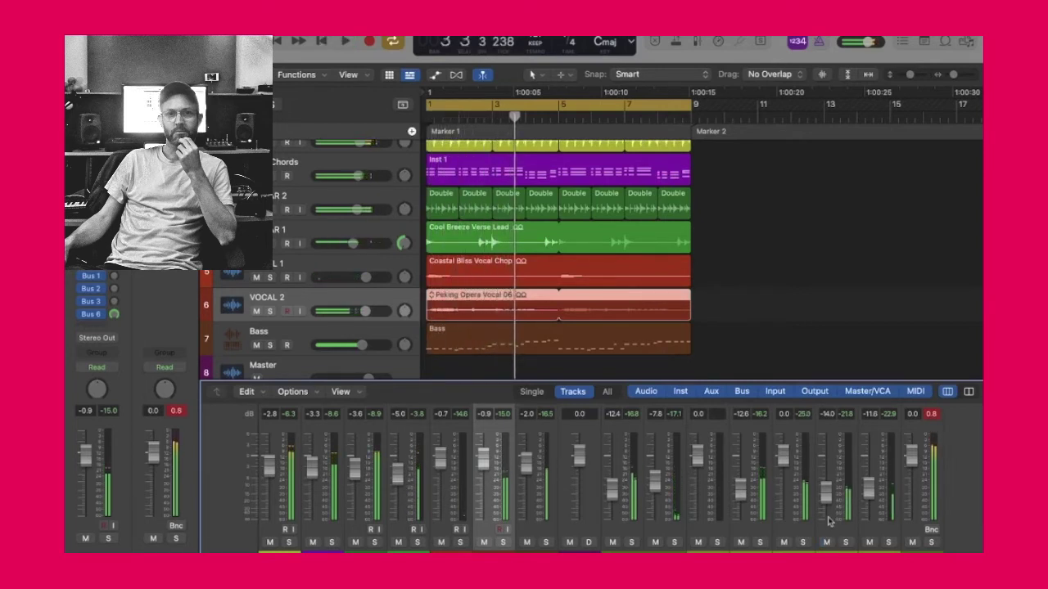
Review the Replika delay's settings and audition Vocal 2 in solo with its delay
scroll(827, 483, "up", 5)
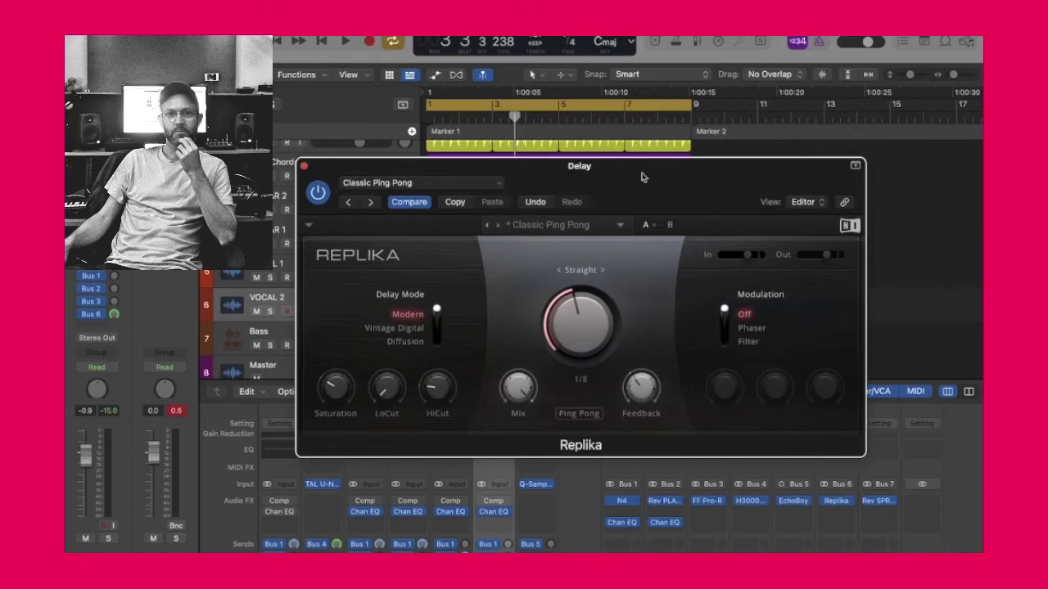
left_click_drag(642, 177, 603, 154)
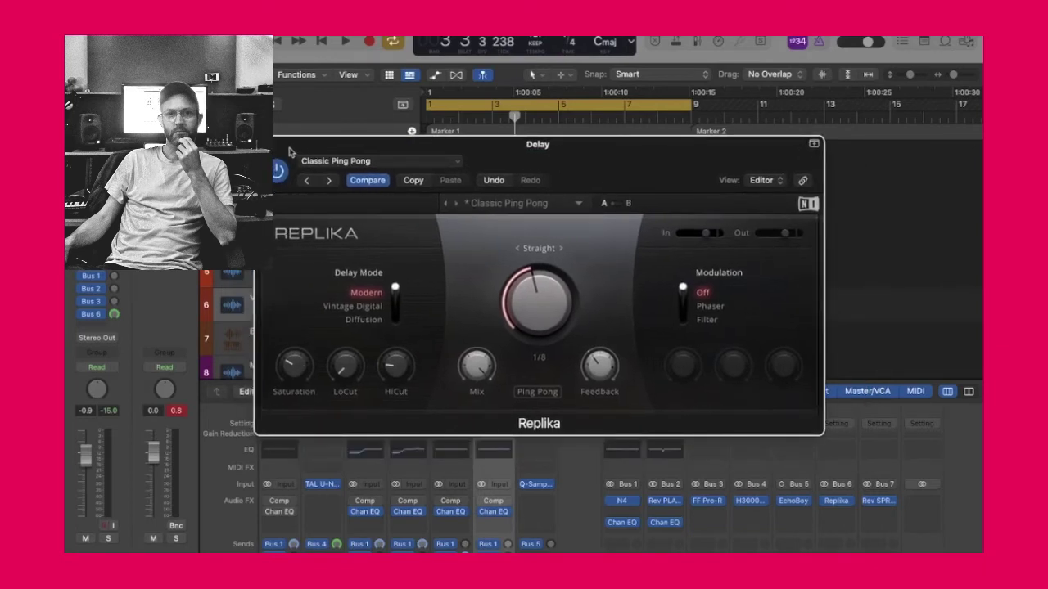
key("super+w")
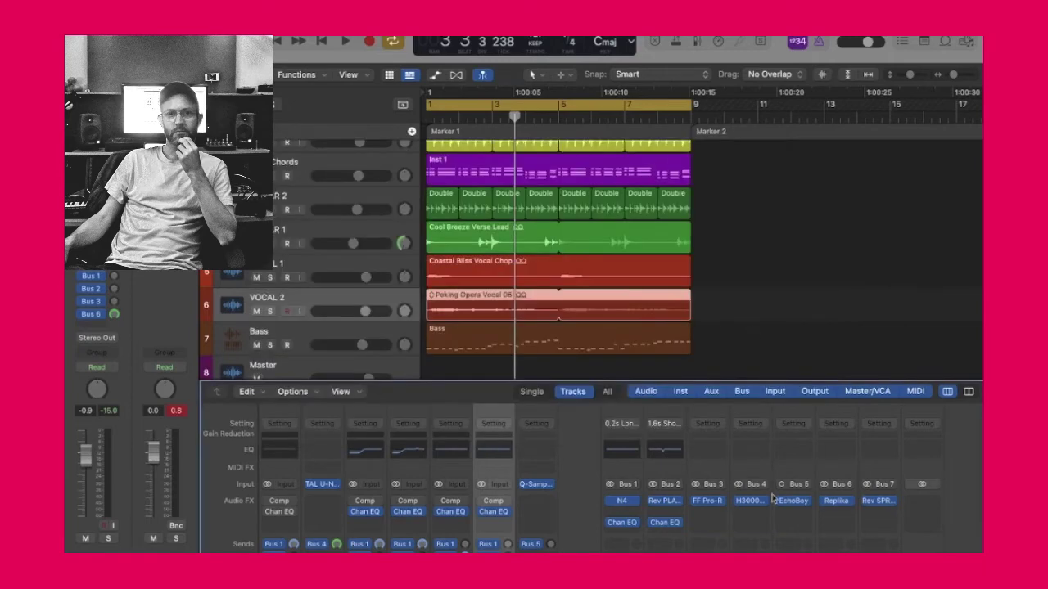
scroll(772, 497, "down", 5)
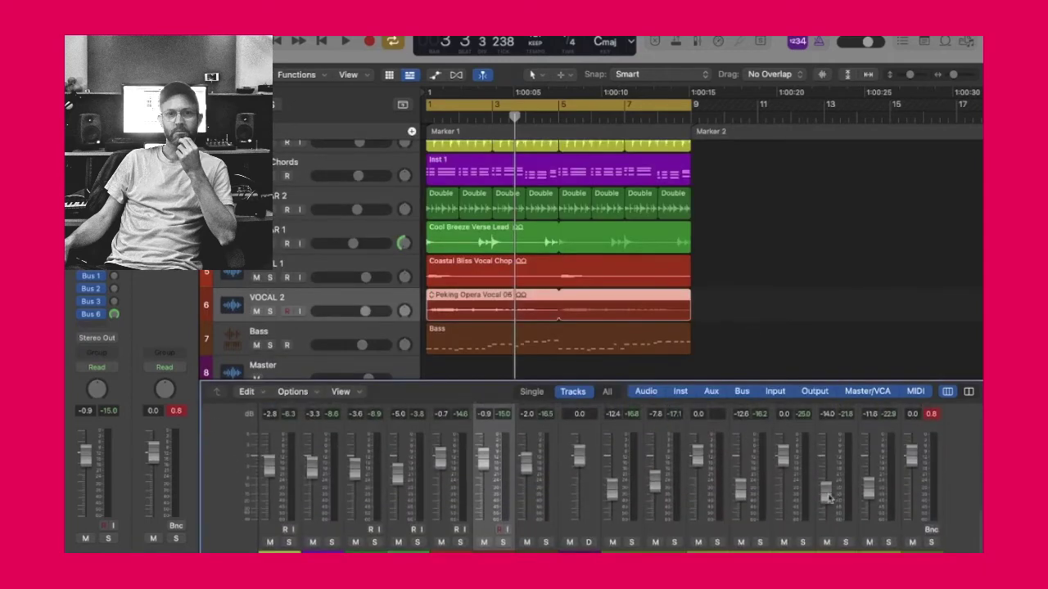
left_click(503, 542)
key("space")
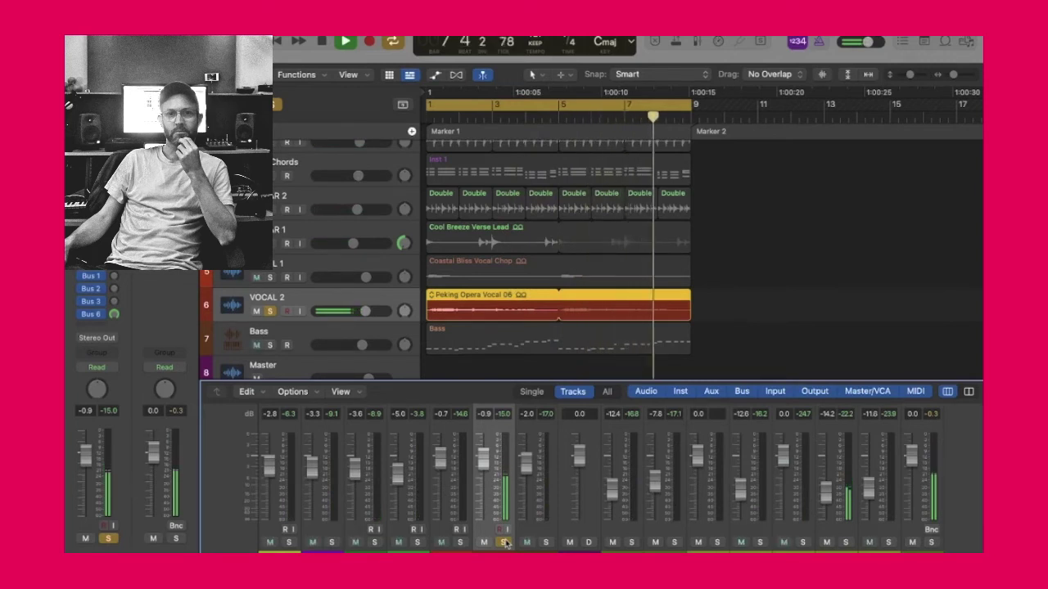
left_click(503, 542)
key("space")
Solo the Bus 6 delay channel and insert the FF Pro-R reverb after Replika
scroll(811, 492, "up", 10)
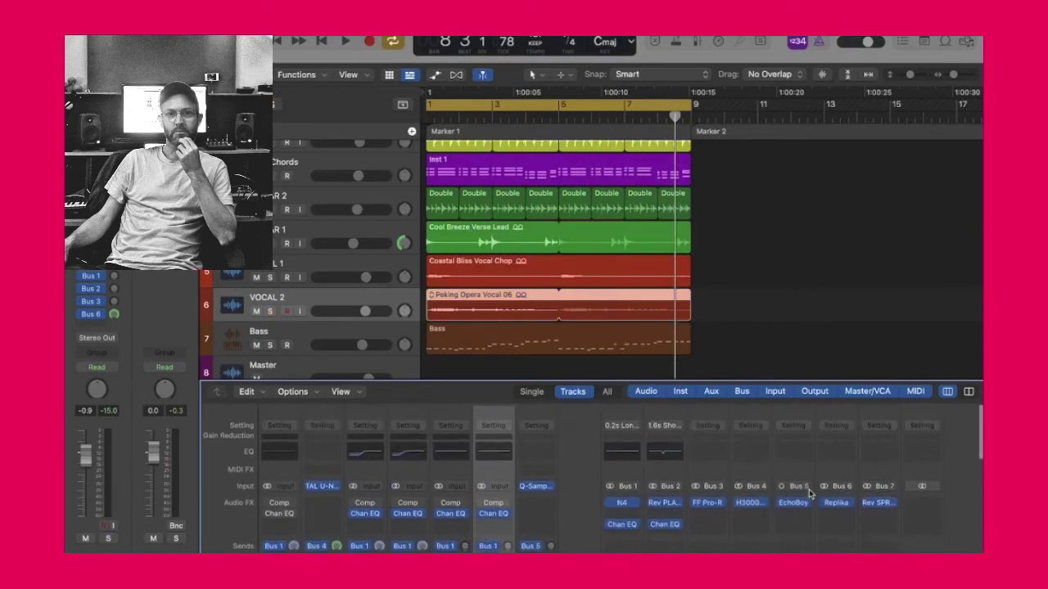
scroll(811, 492, "down", 5)
left_click(846, 543)
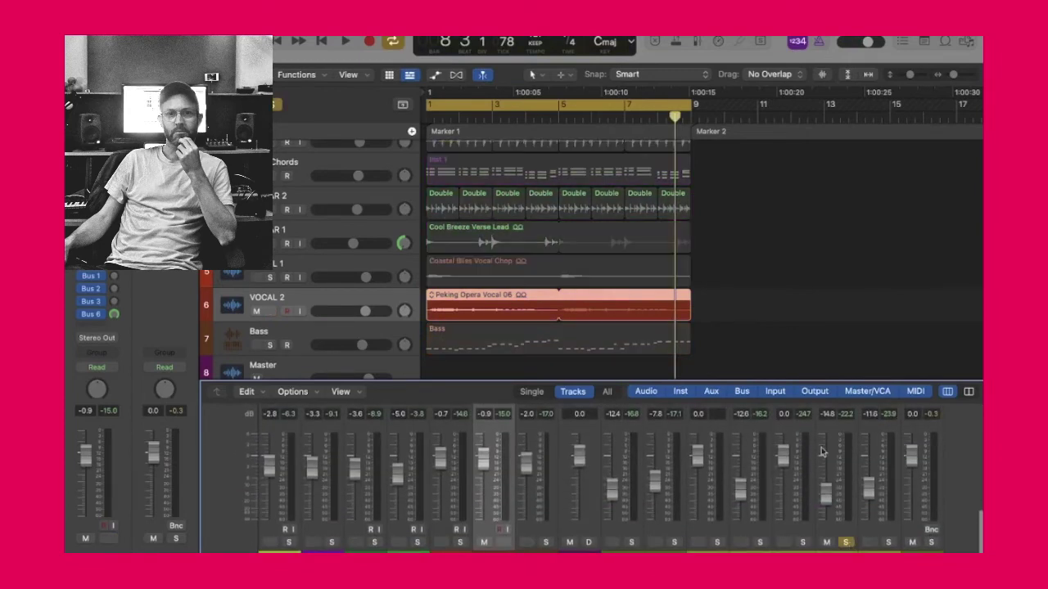
scroll(823, 451, "up", 8)
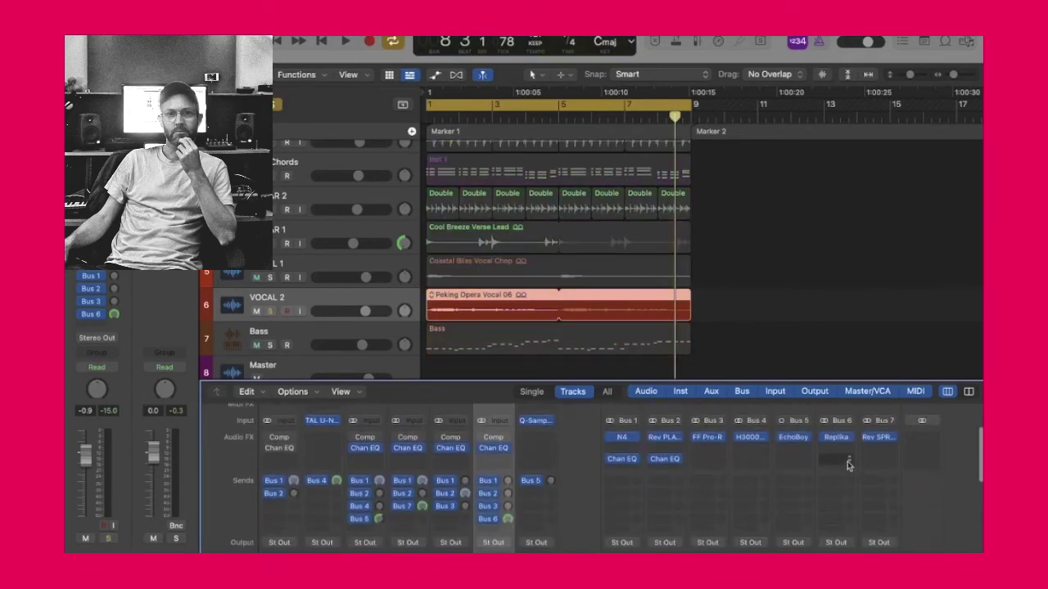
left_click(849, 452)
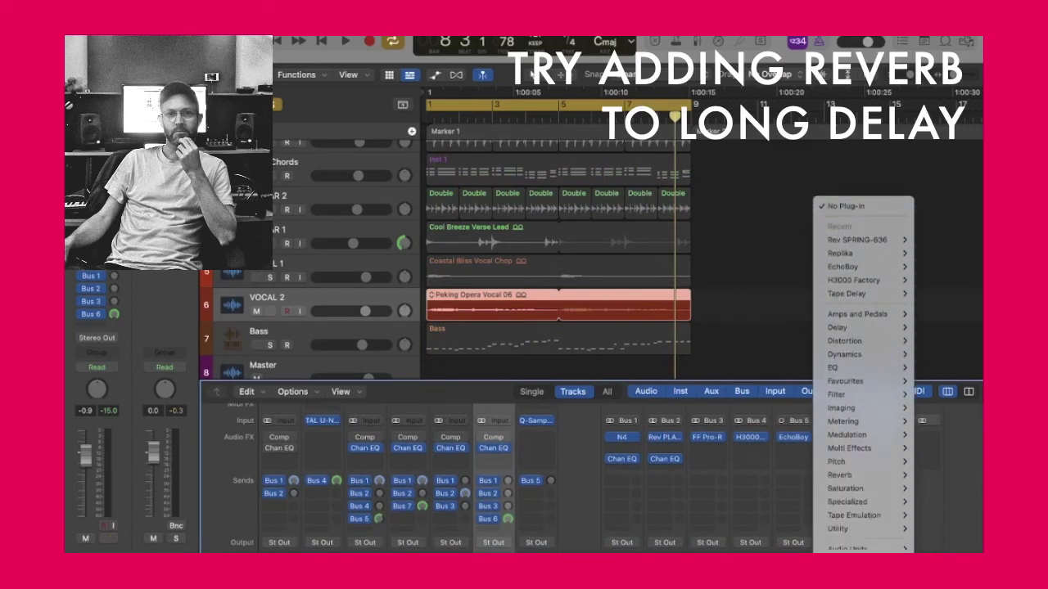
mouse_move(847, 481)
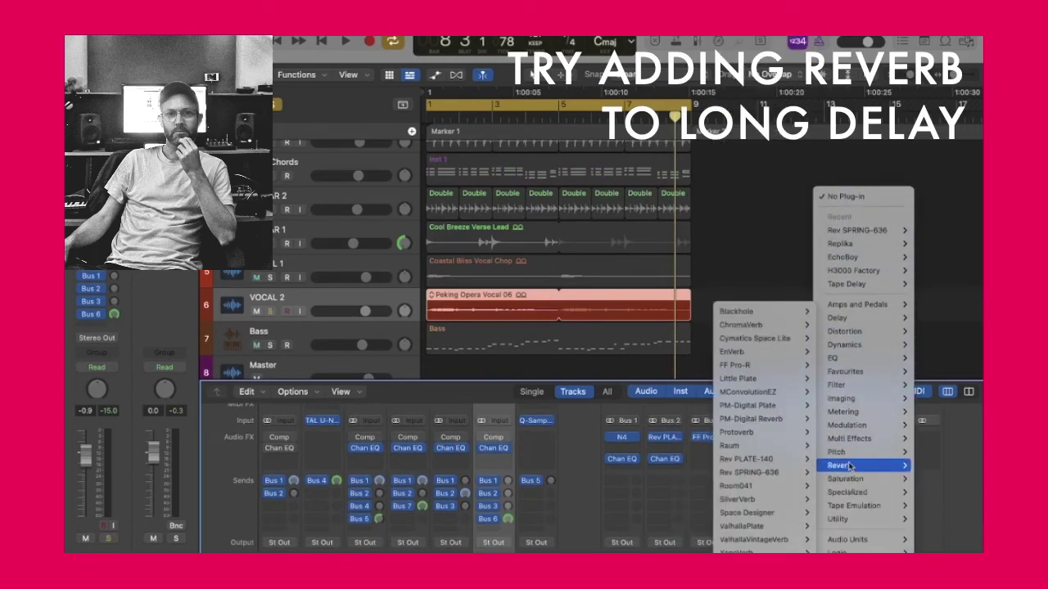
mouse_move(754, 463)
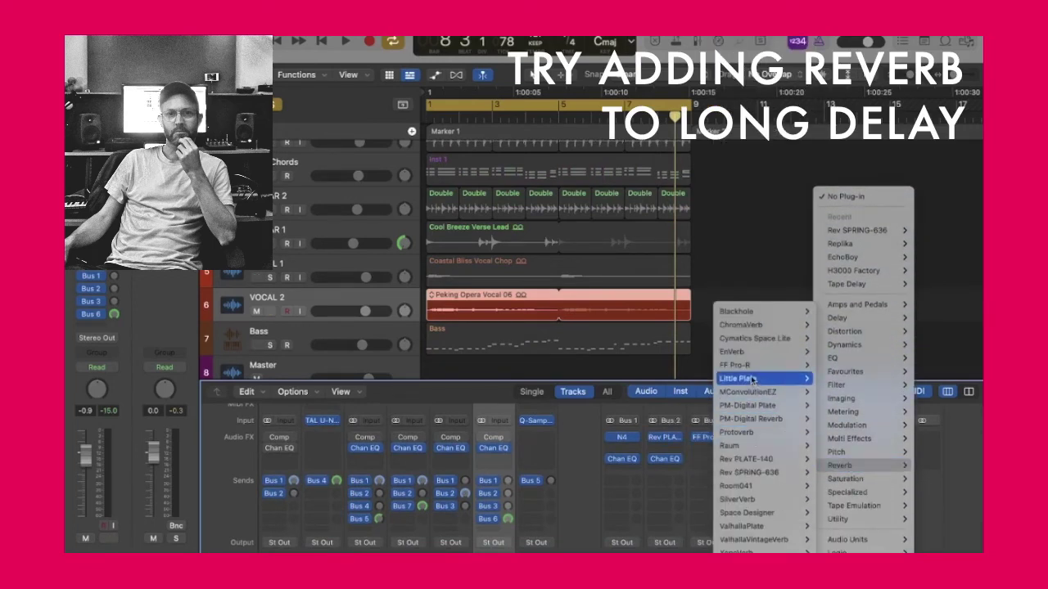
mouse_move(749, 366)
left_click(694, 366)
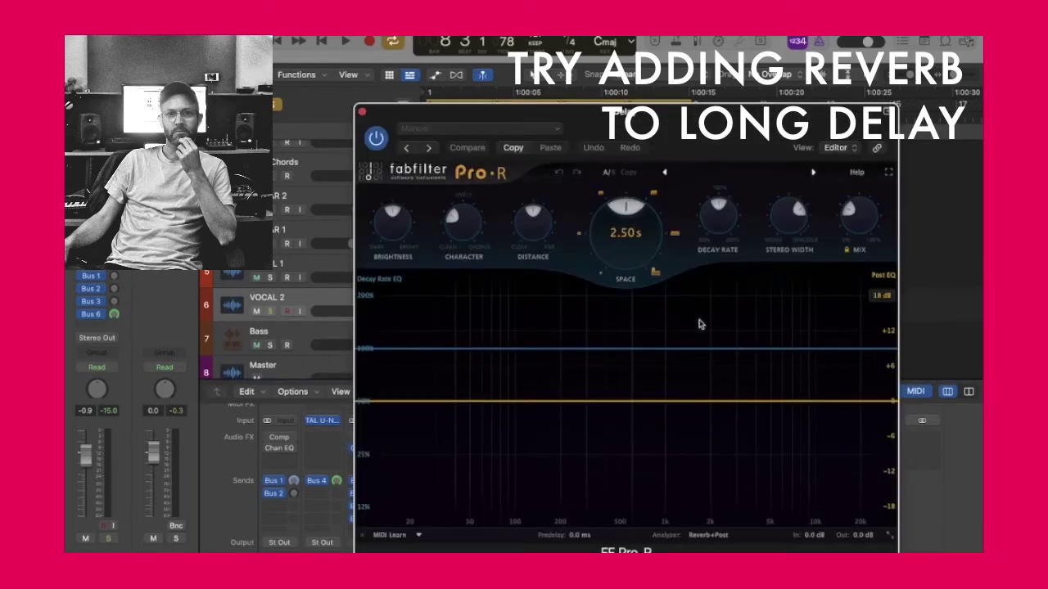
mouse_move(474, 225)
left_click(363, 112)
Set Pro-R's space to 1.99 s and raise its mix while playing the soloed delay bus
scroll(811, 444, "down", 5)
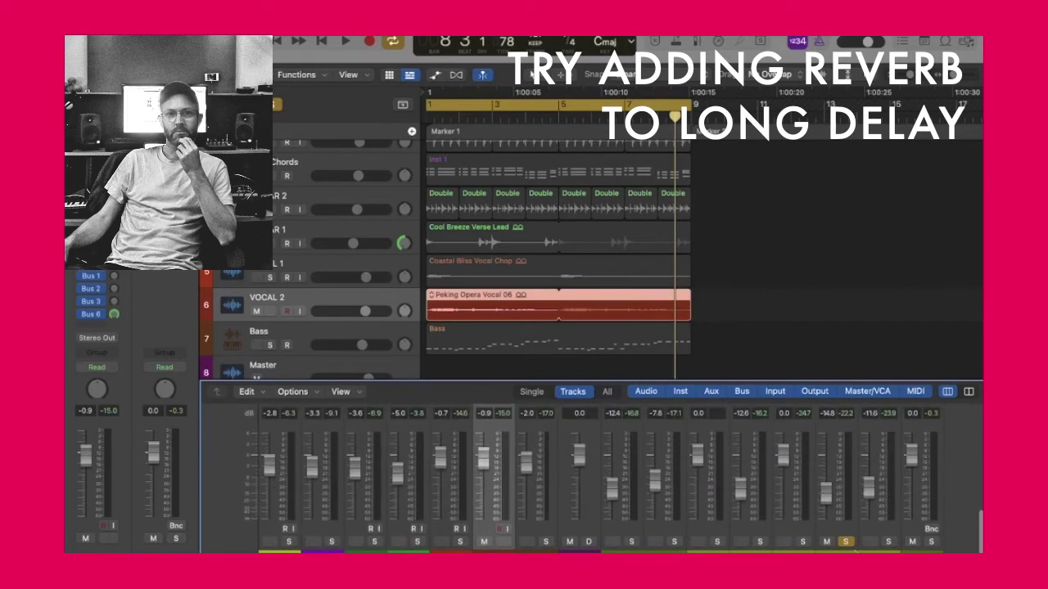
key("space")
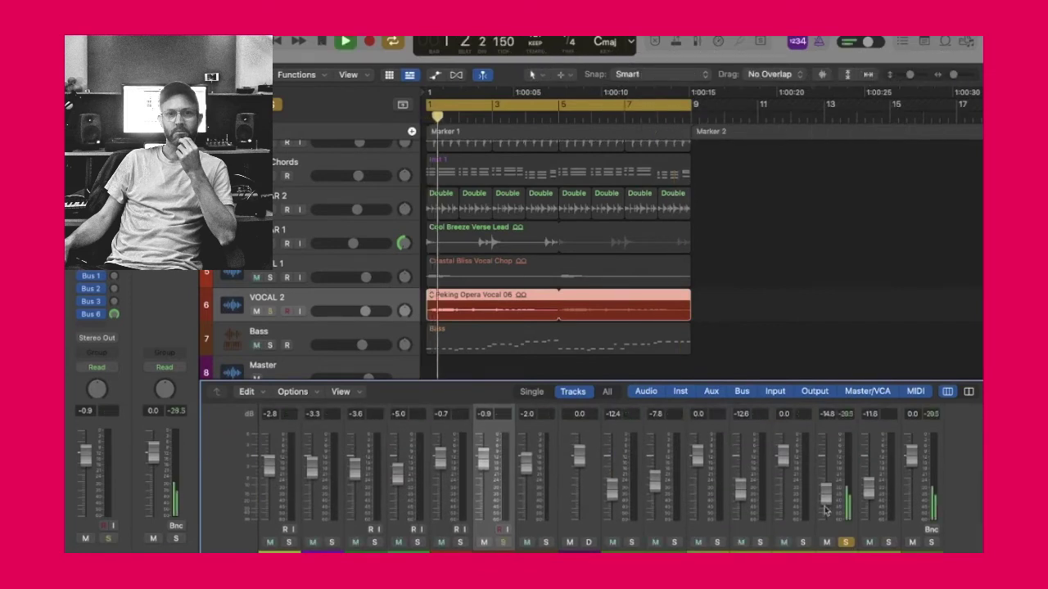
scroll(828, 483, "up", 5)
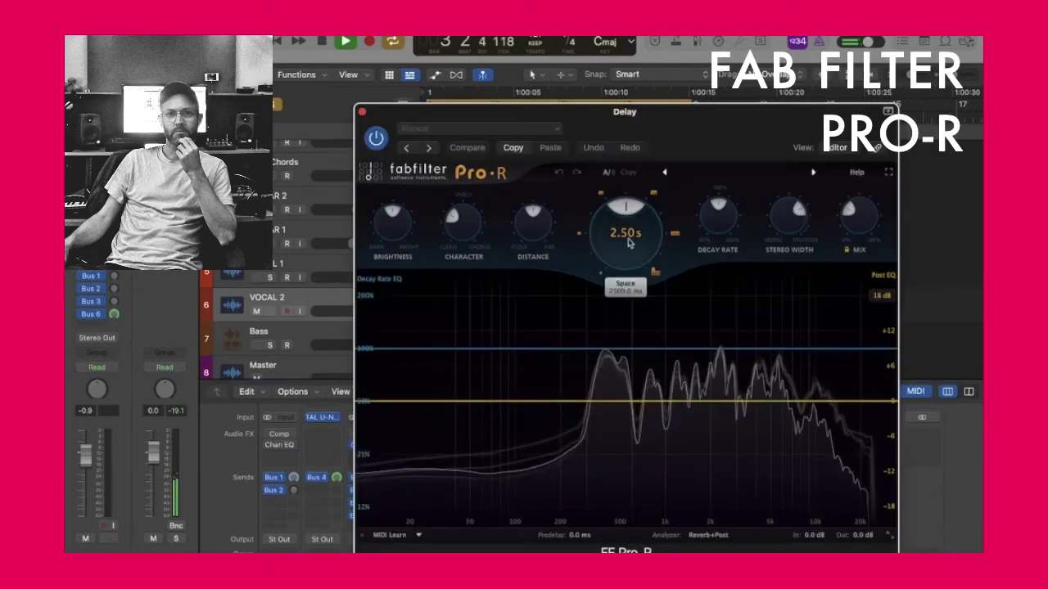
left_click_drag(858, 223, 855, 198)
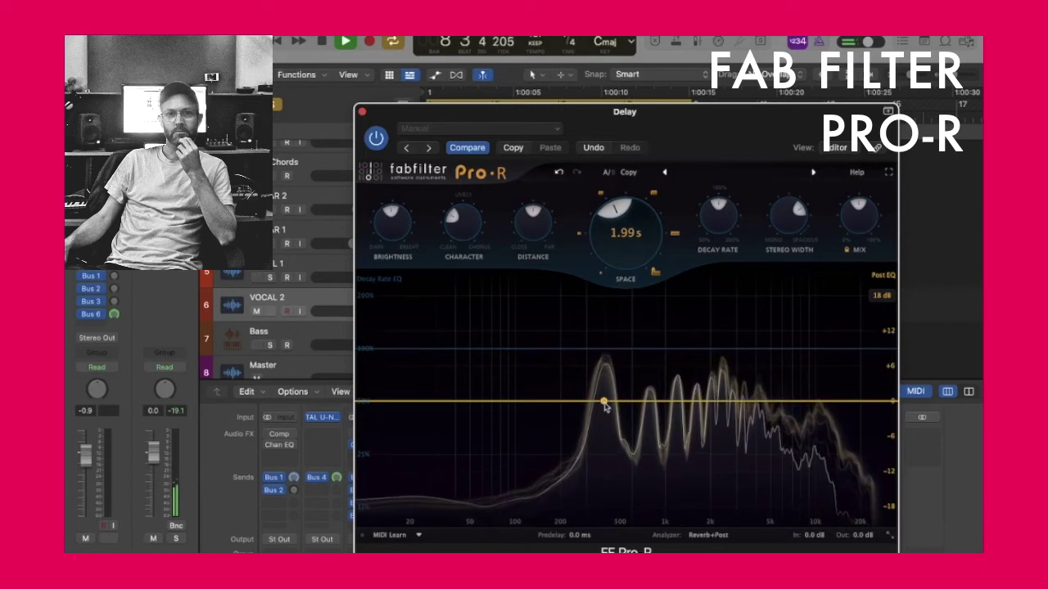
Cut Pro-R's post EQ by 3.16 dB at about 398 Hz and reduce the reverb's low end
left_click_drag(603, 402, 605, 424)
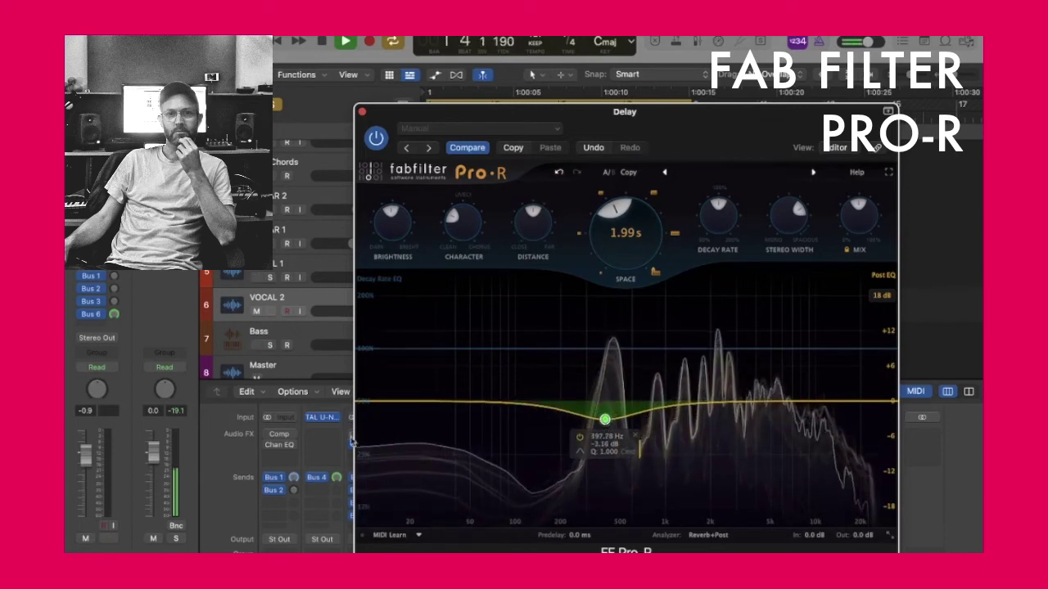
left_click_drag(445, 401, 439, 434)
left_click_drag(438, 474, 437, 489)
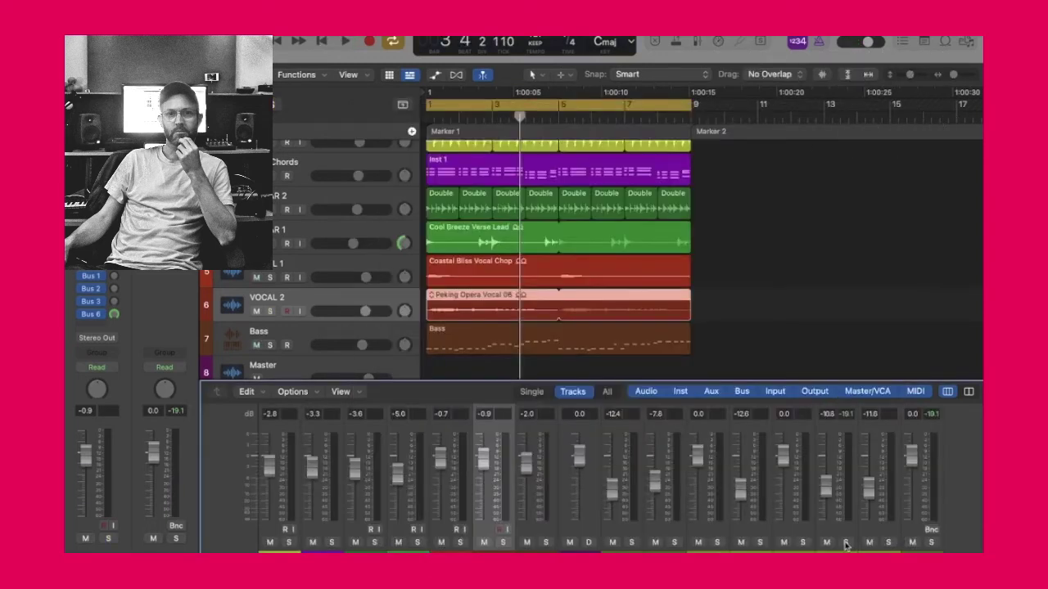
Set the Replika bus level to -11.8 dB during playback of the full mix
key("space")
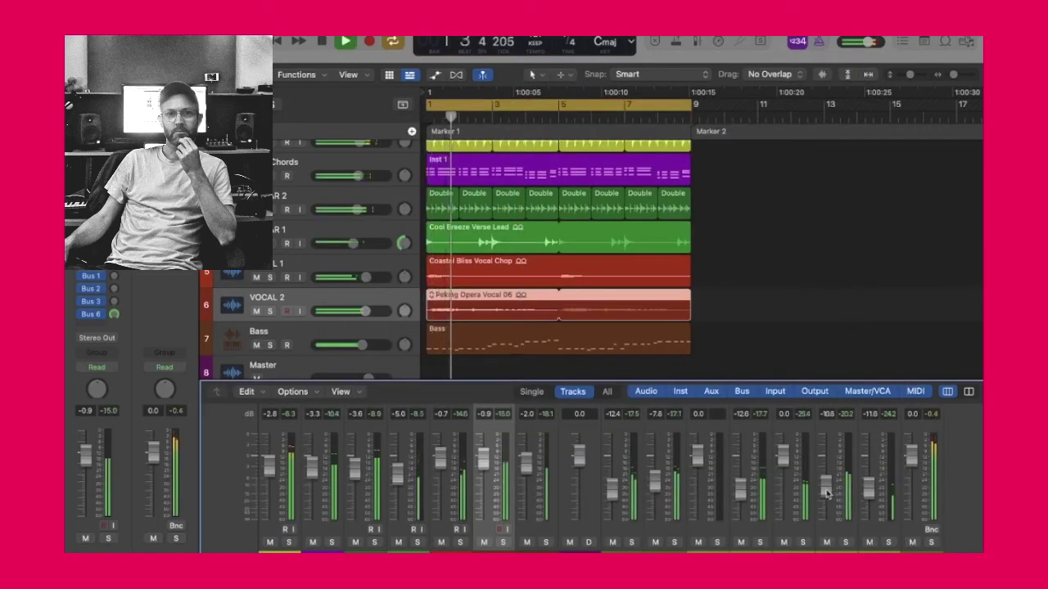
key("space")
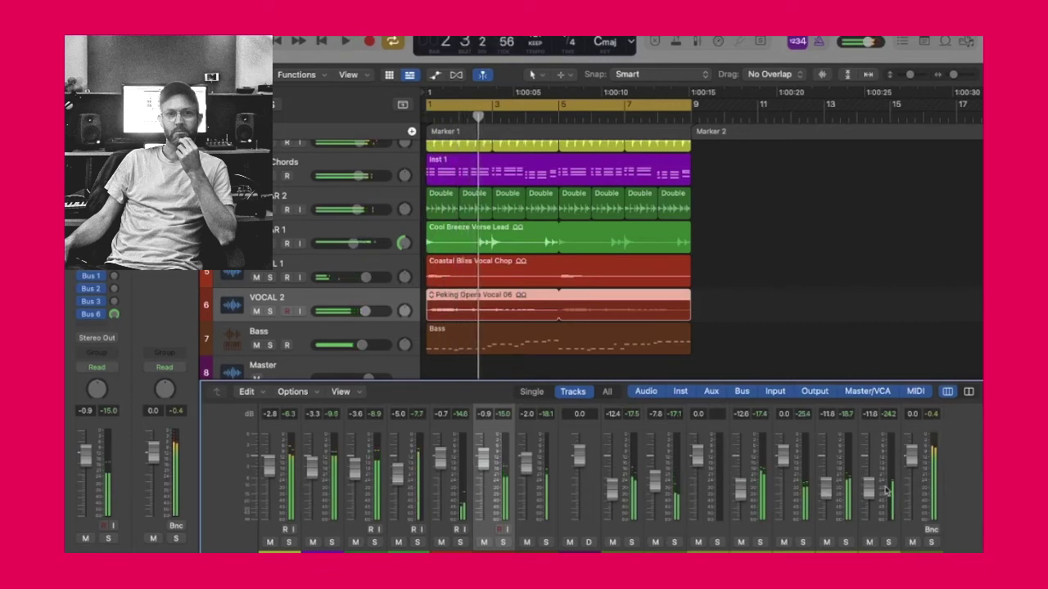
Play the mix, audition Vocal 1 and Vocal 2 soloed together, and clear their solos
scroll(311, 320, "down", 2)
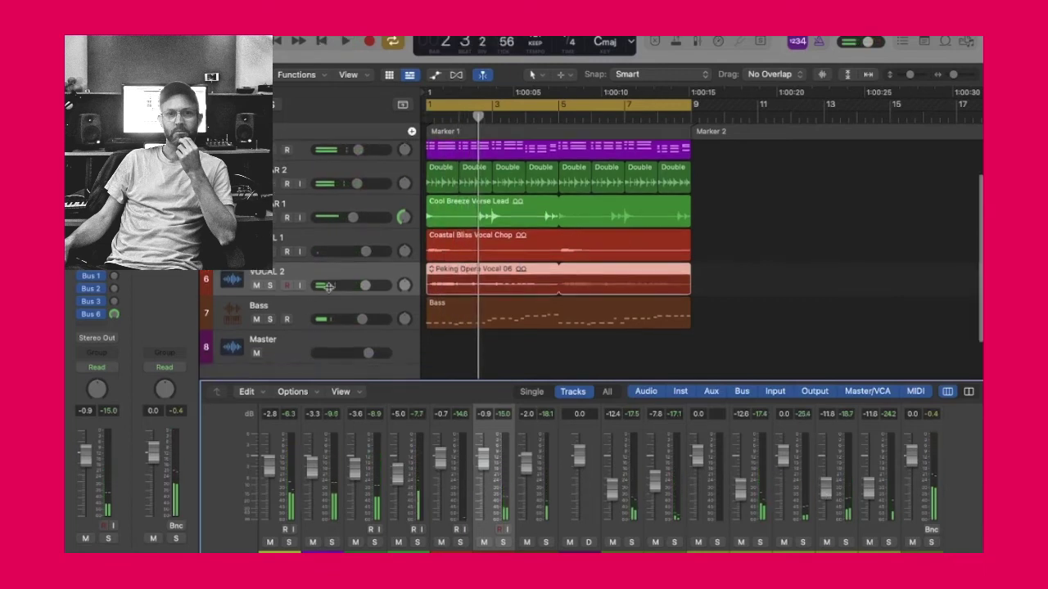
left_click(318, 250)
key("space")
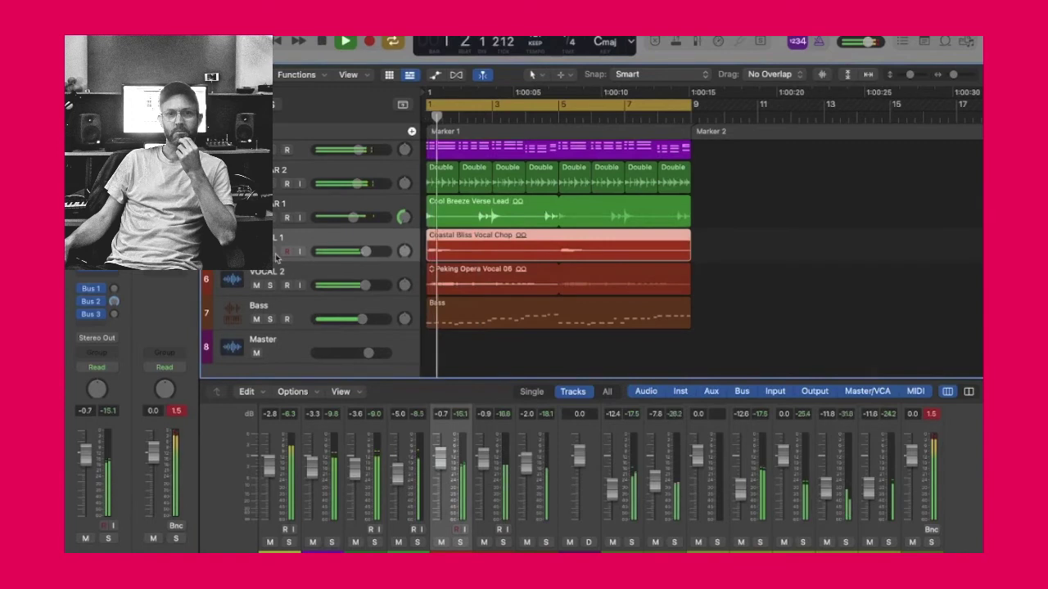
left_click(274, 252)
key("space")
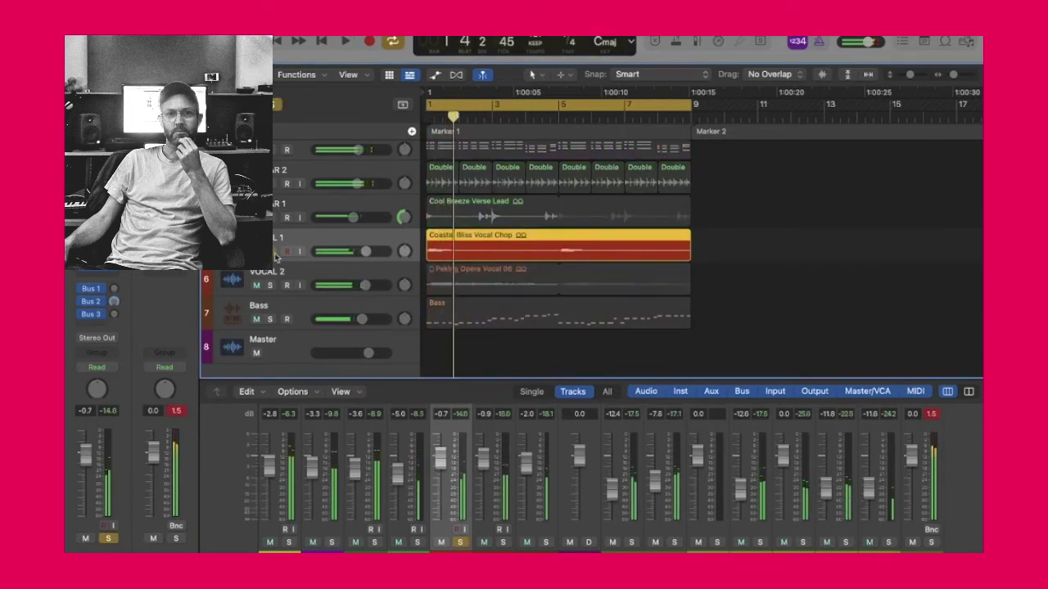
left_click(270, 284)
key("space")
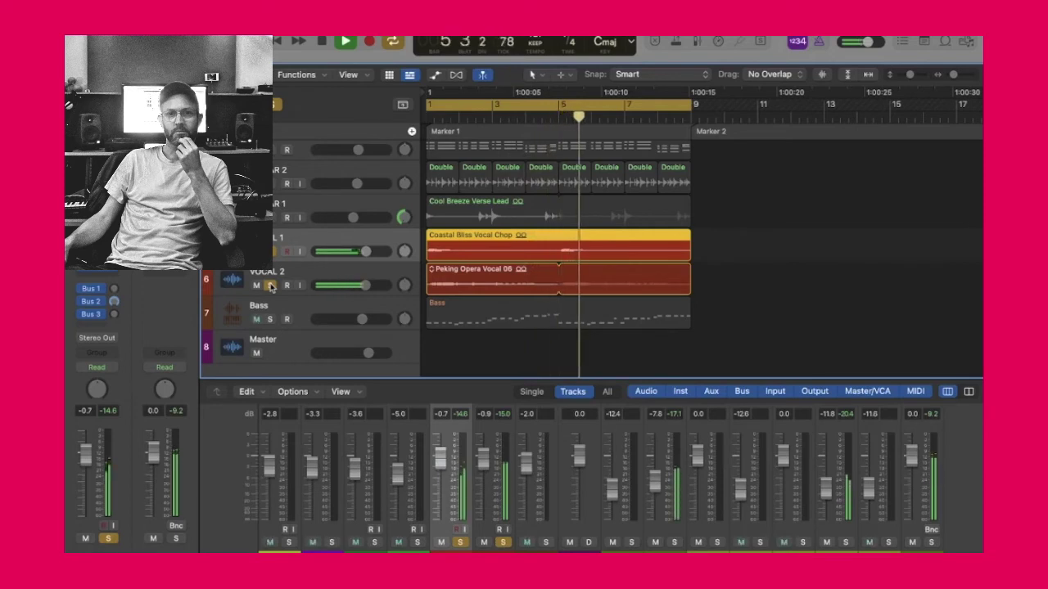
key("space")
left_click(271, 285)
Play the Bass track soloed to hear it dry, and unsolo it
left_click(295, 313)
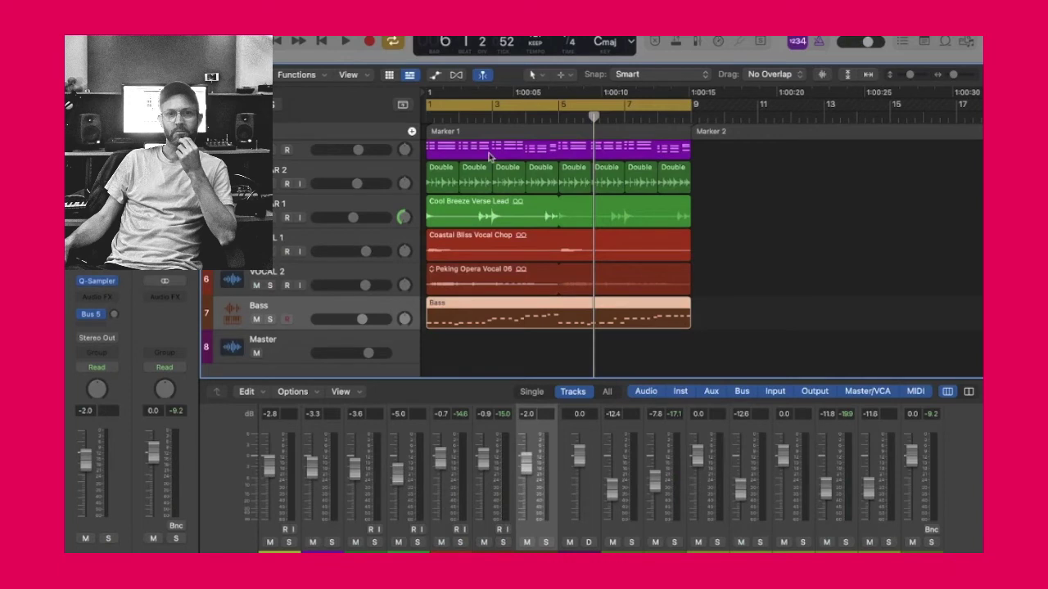
left_click(270, 319)
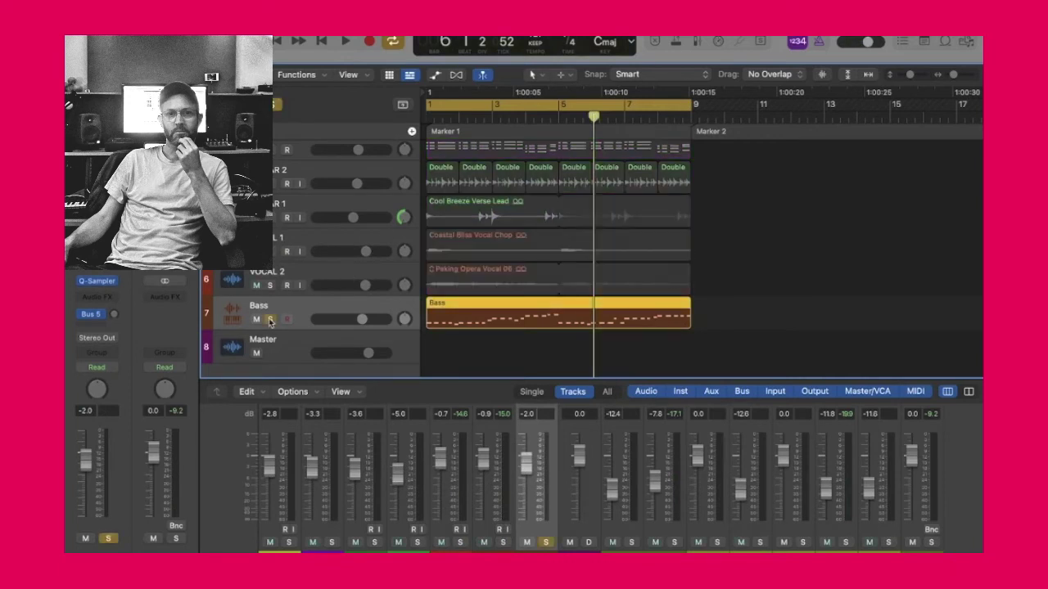
key("space")
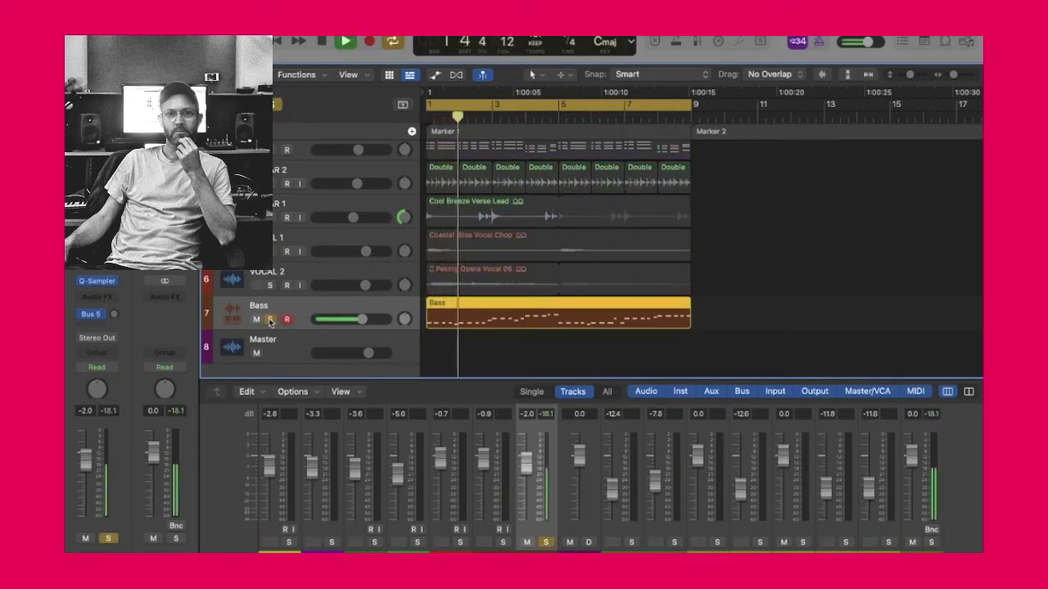
key("space")
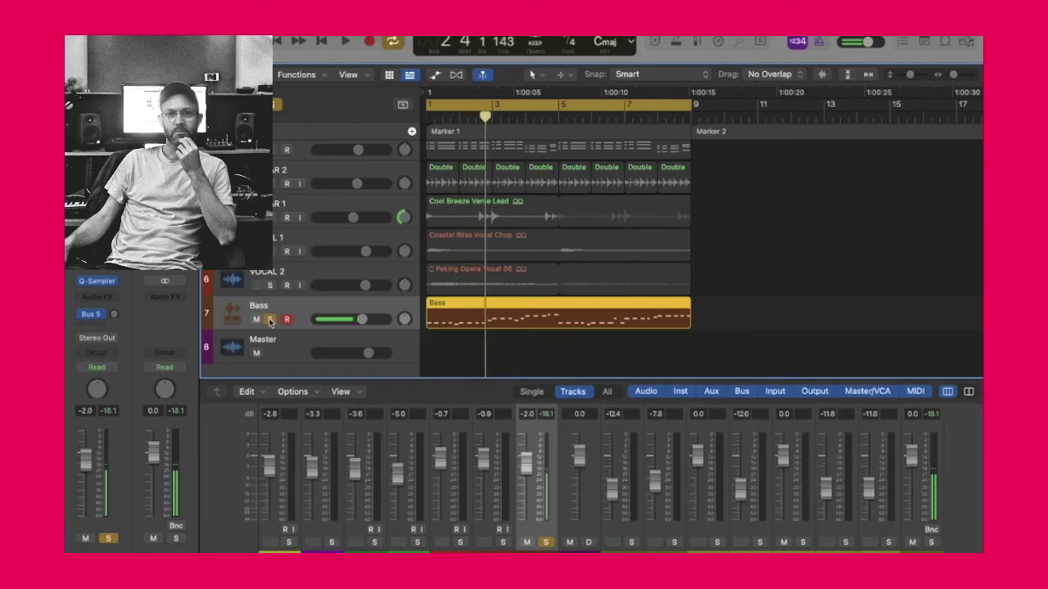
left_click(270, 319)
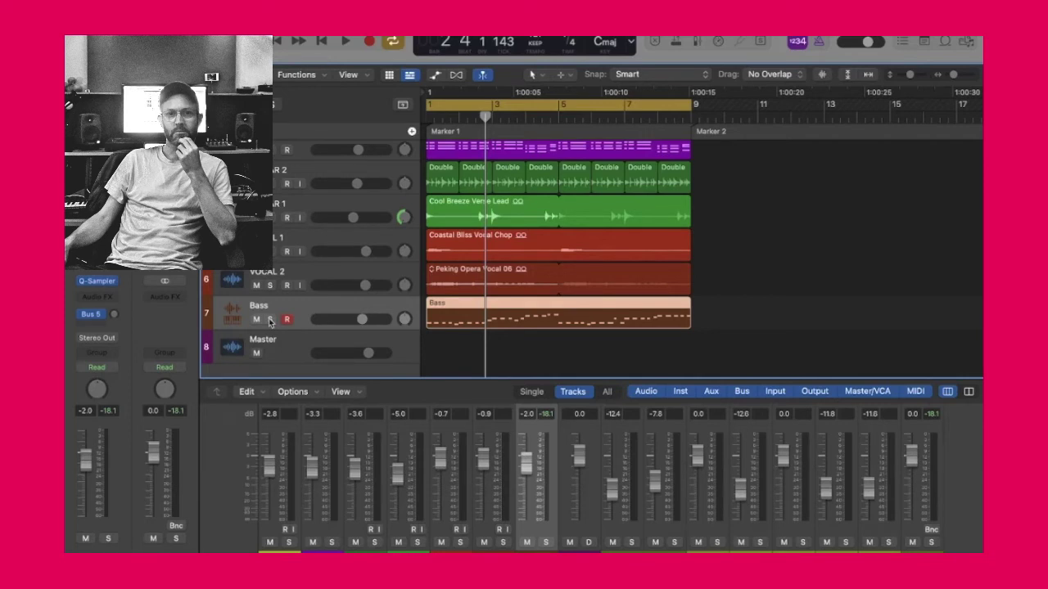
Compare Guitar 2's bus sends with the Bass track's Bus 5 send
key("comma")
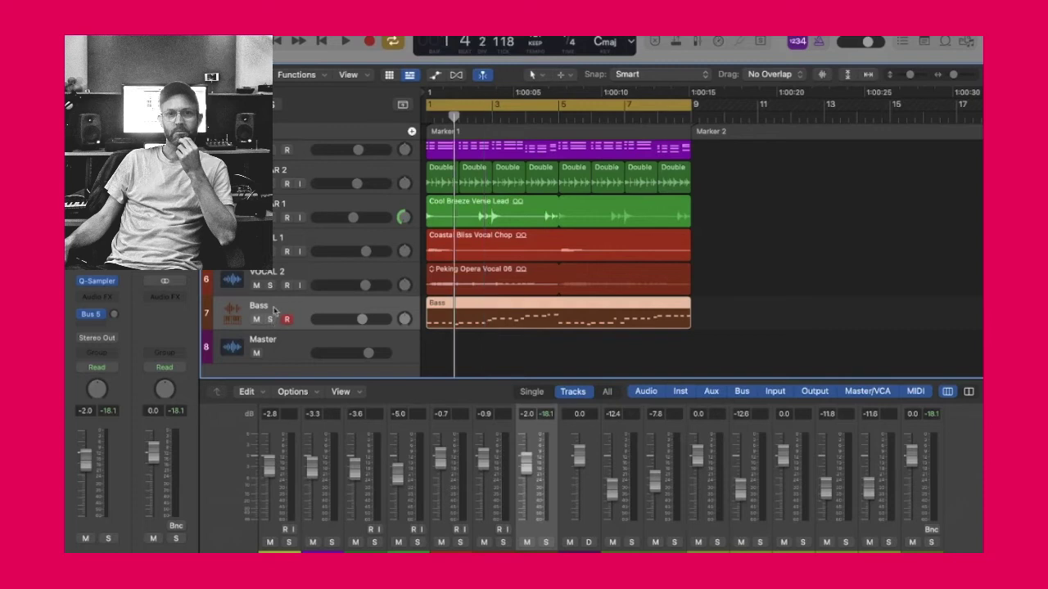
left_click(270, 319)
left_click(270, 319)
left_click(298, 172)
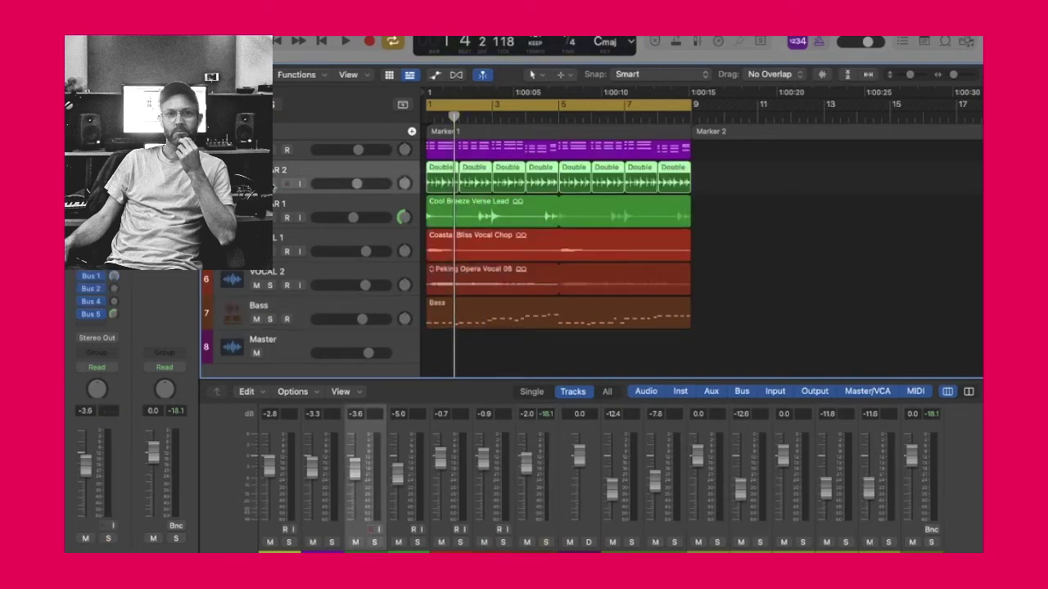
left_click(288, 301)
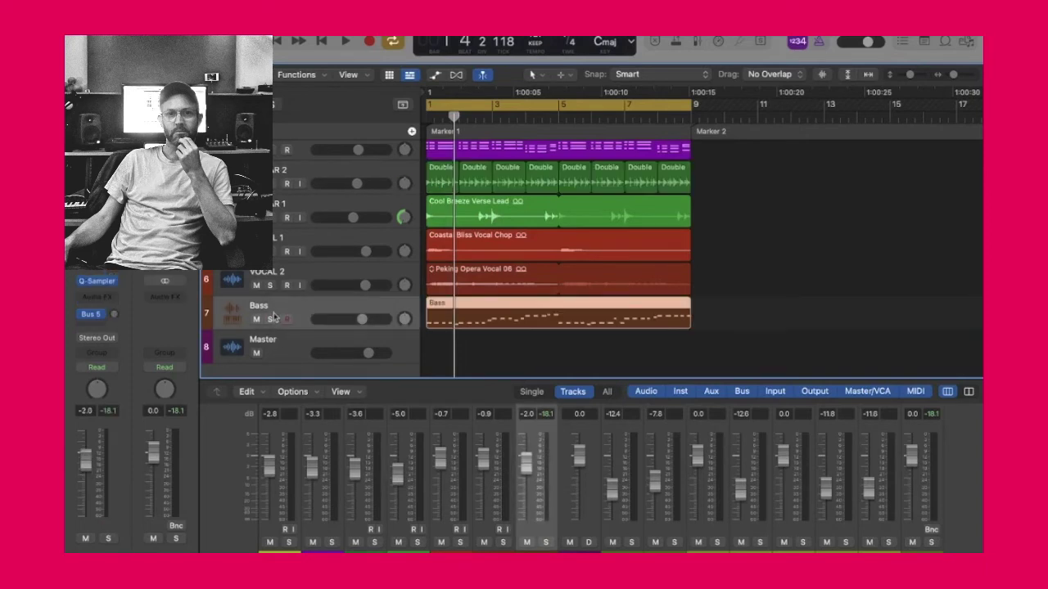
Solo the Bass and raise its Bus 5 send to 6.0 dB during playback to hear the EchoBoy width effect exaggerated
left_click(270, 320)
key("space")
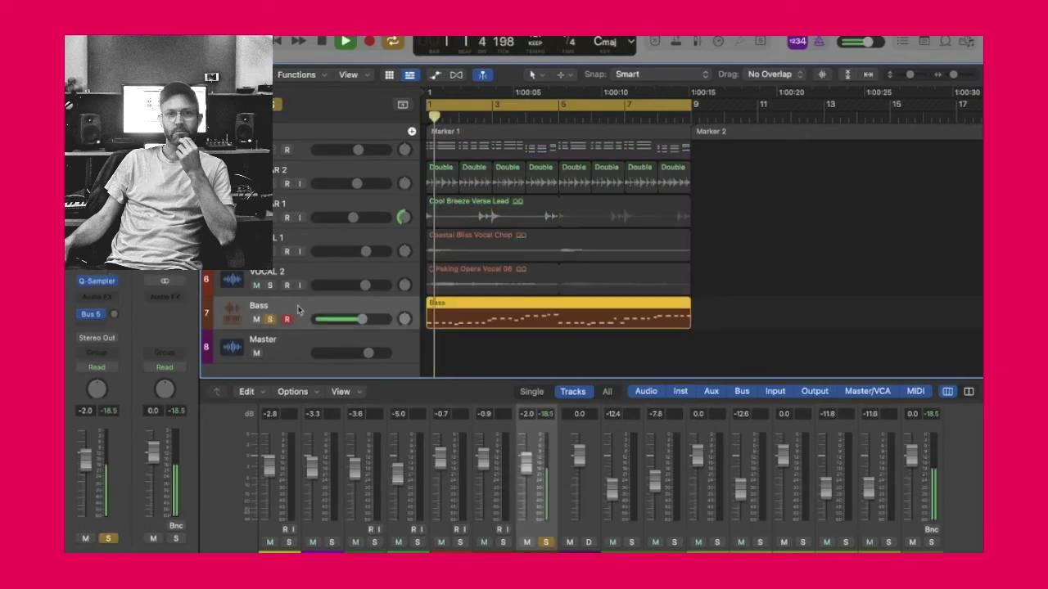
left_click(112, 315)
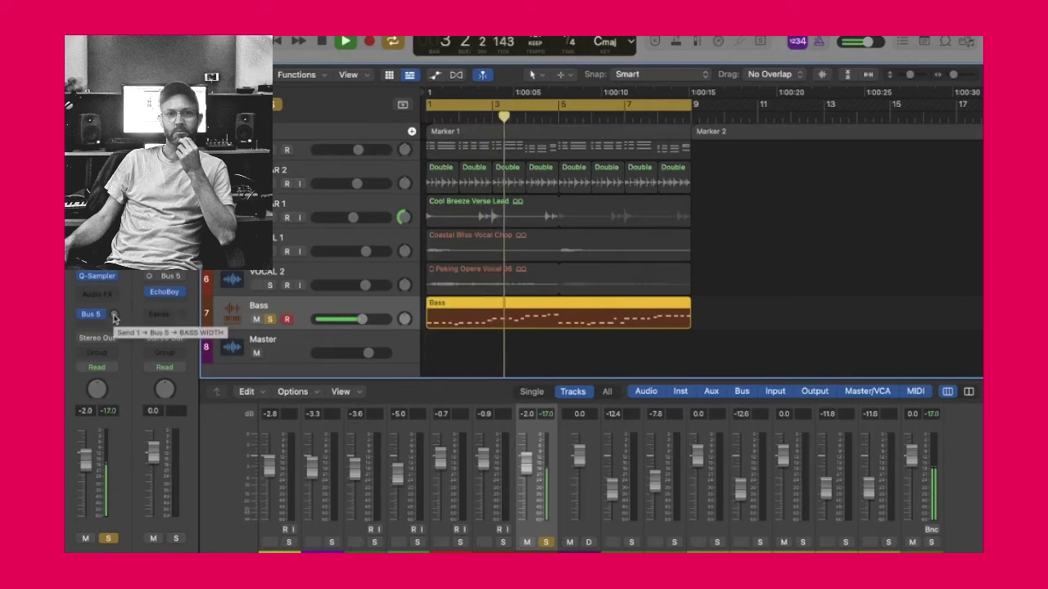
left_click_drag(114, 318, 116, 257)
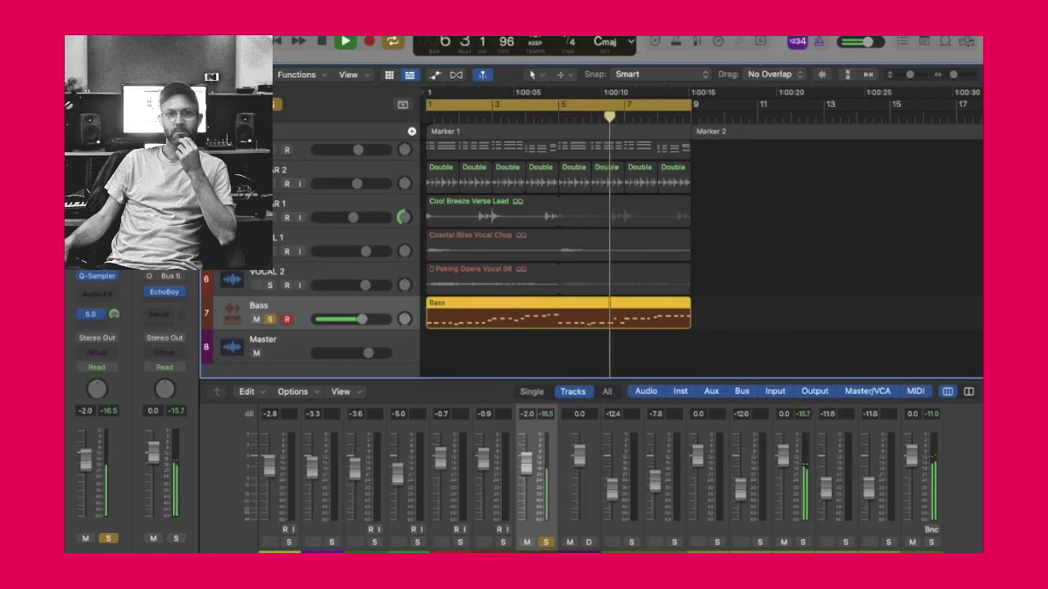
key("Return")
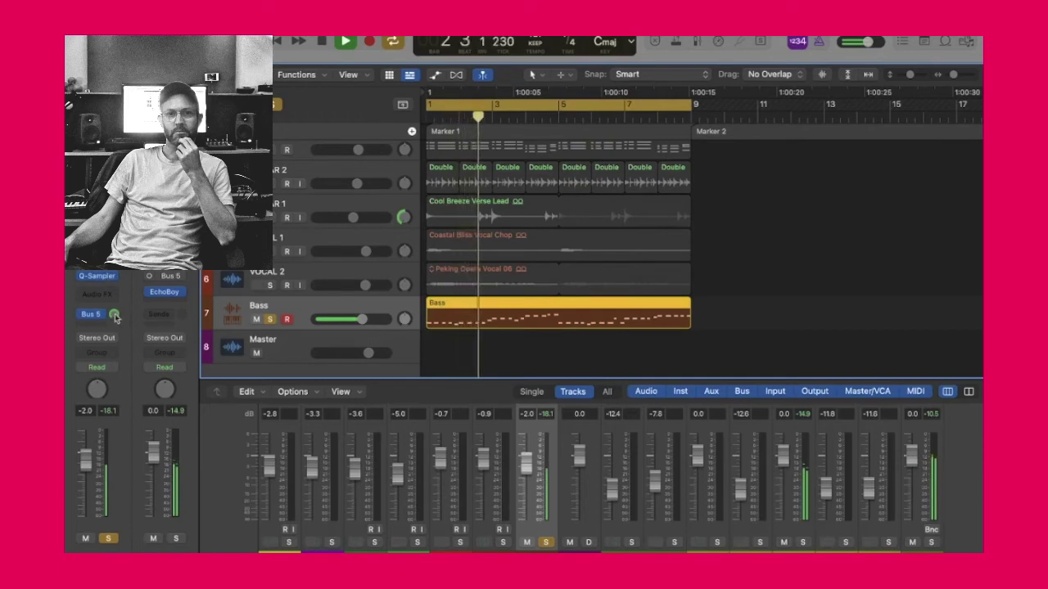
Set the Bass track's Bus 5 send to -7.2 dB and play the soloed track
key("space")
mouse_move(115, 319)
left_mouse_down()
mouse_move(125, 377)
mouse_move(115, 330)
left_mouse_up()
key("Return")
key("space")
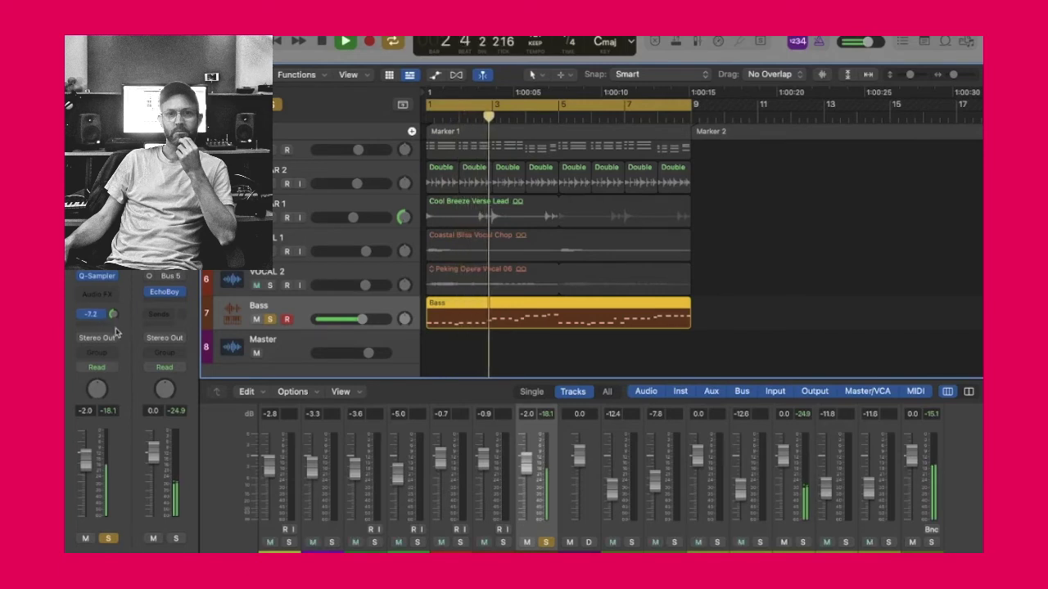
key("space")
left_click_drag(115, 330, 117, 319)
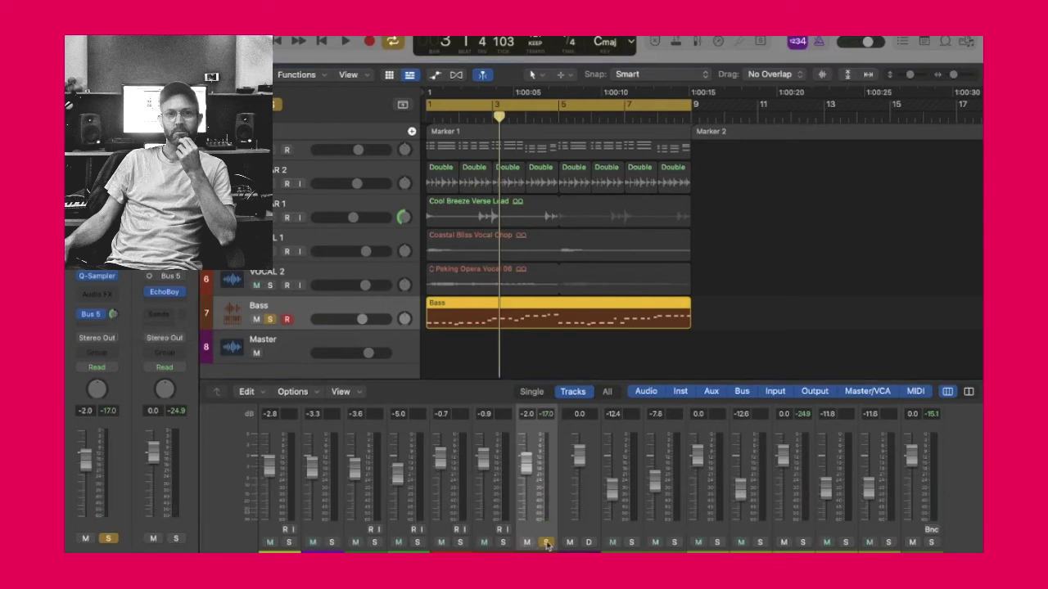
Unsolo the Bass and check its Bus 5 send level against the full mix
left_click(547, 543)
key("space")
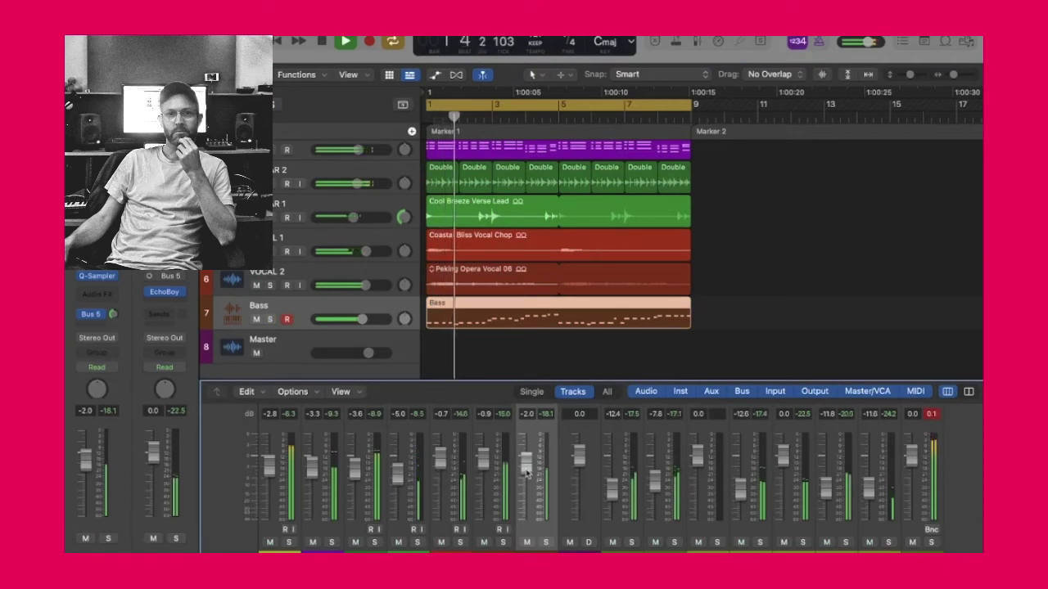
key("space")
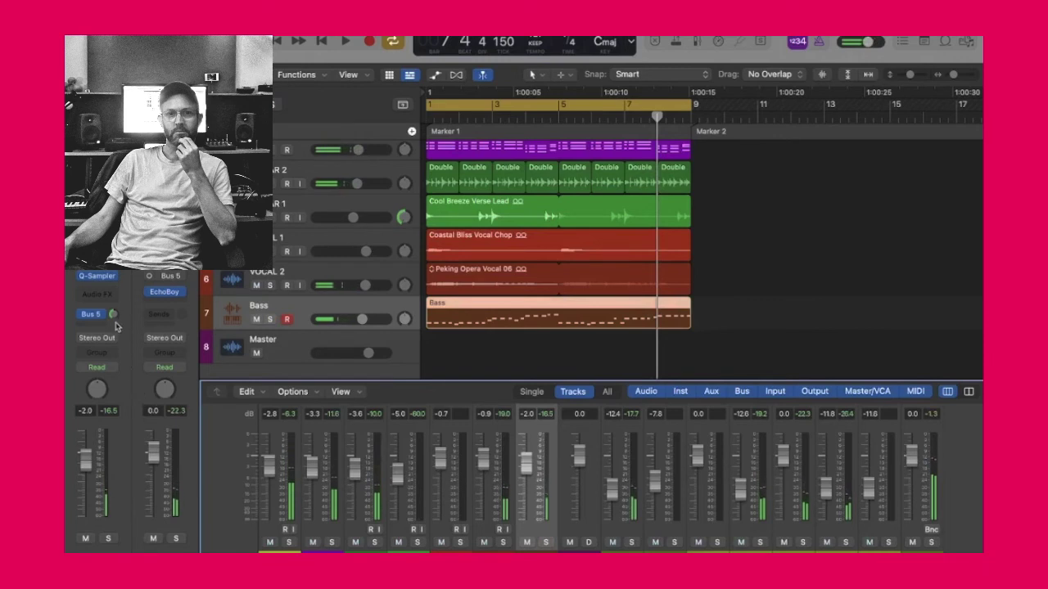
left_click_drag(113, 314, 113, 318)
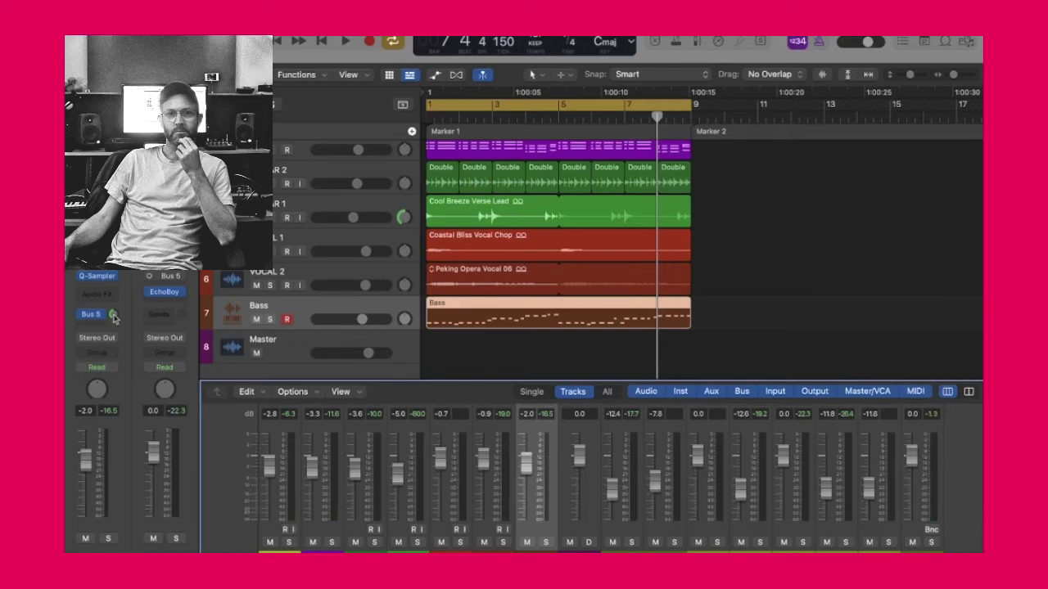
key("space")
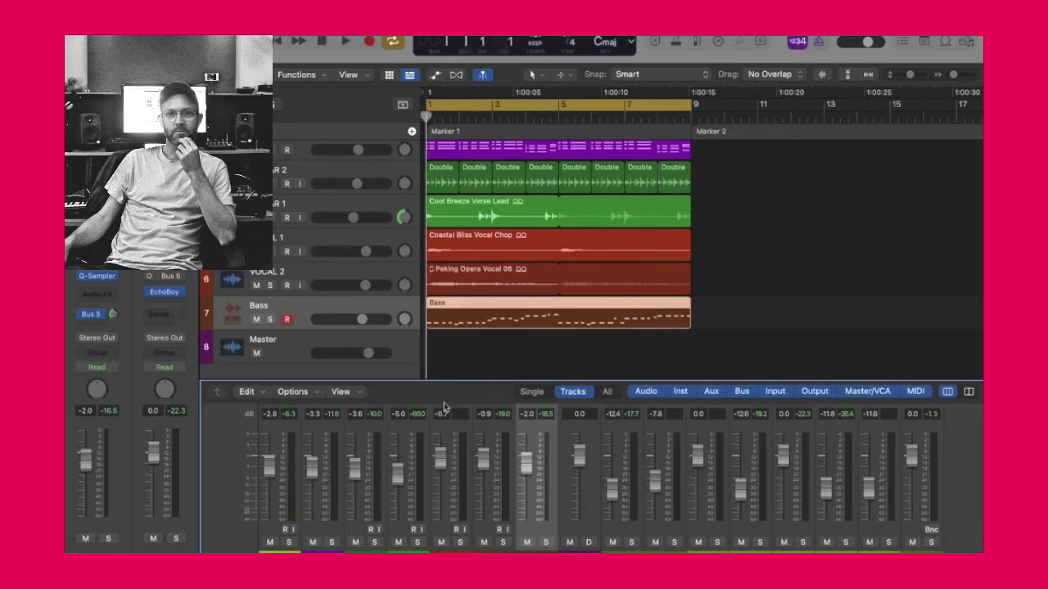
key("space")
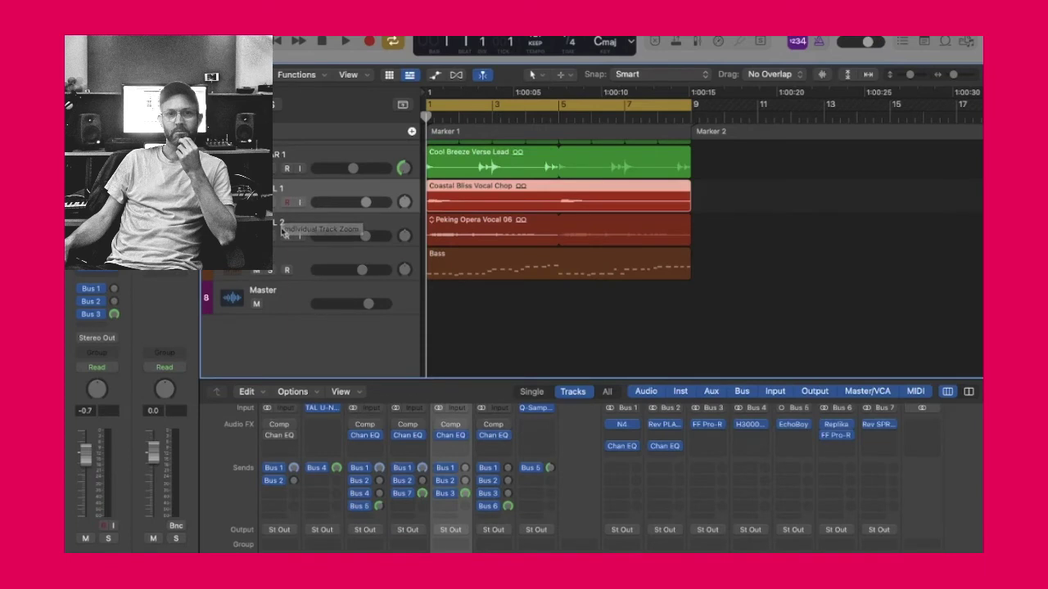
Compare the bus sends on the Vocal 1 and Vocal 2 tracks
left_click(285, 223)
left_click(299, 190)
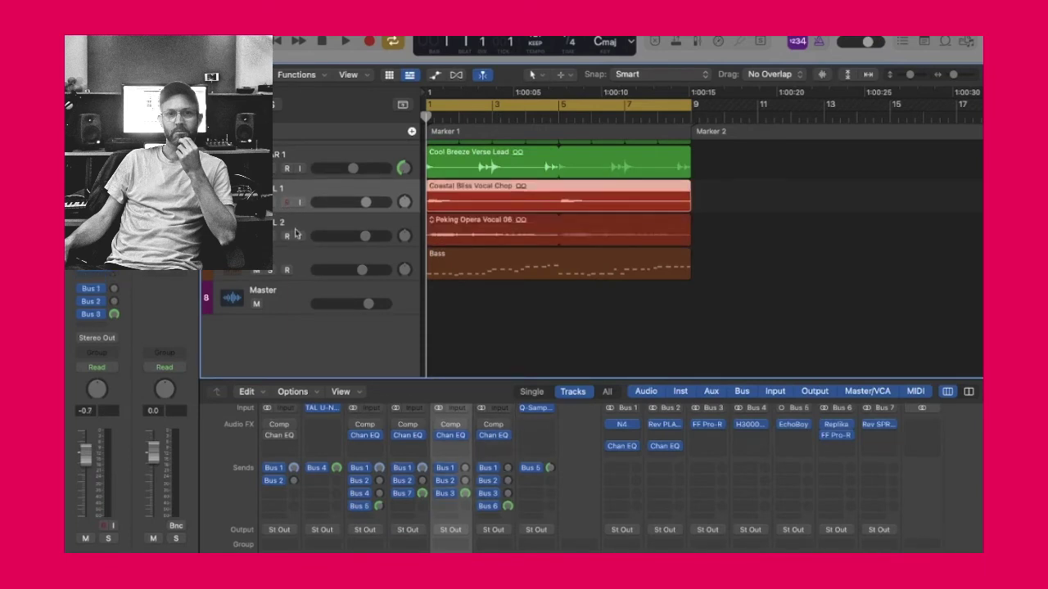
left_click(296, 234)
left_click(310, 189)
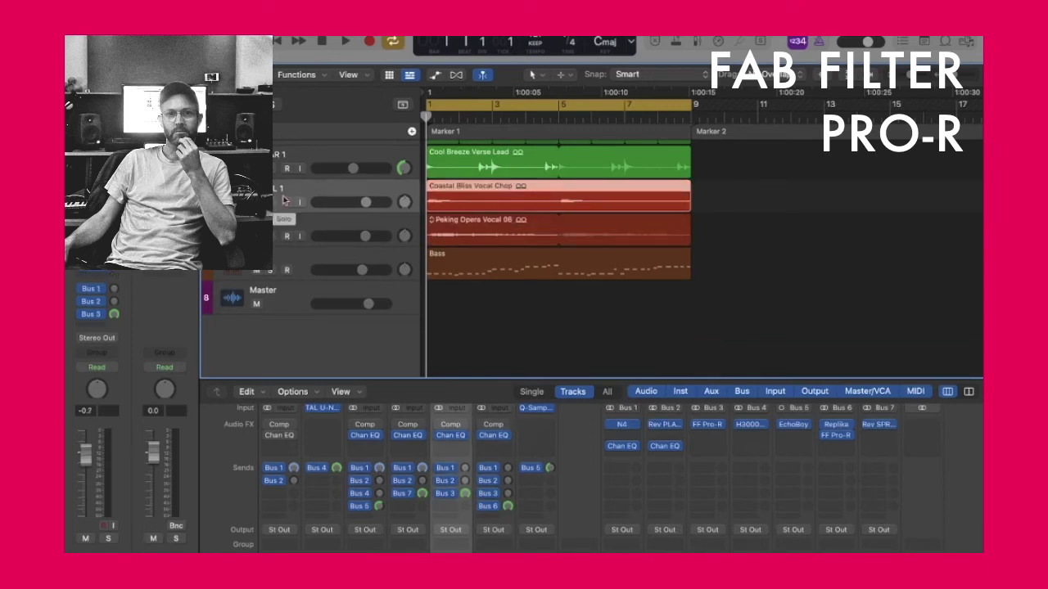
left_click(114, 302)
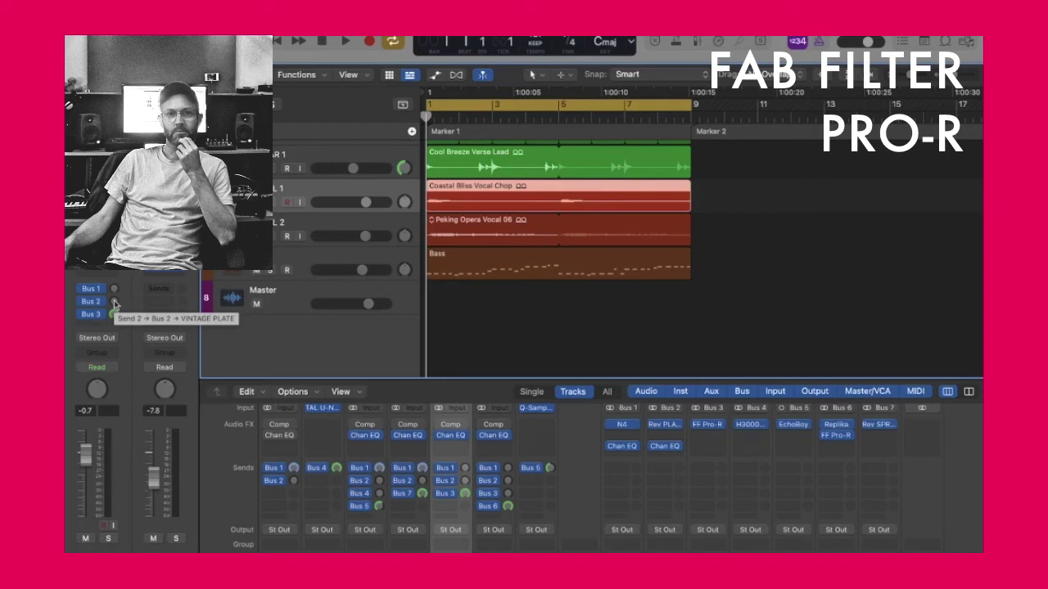
left_click(312, 219)
left_click(313, 194)
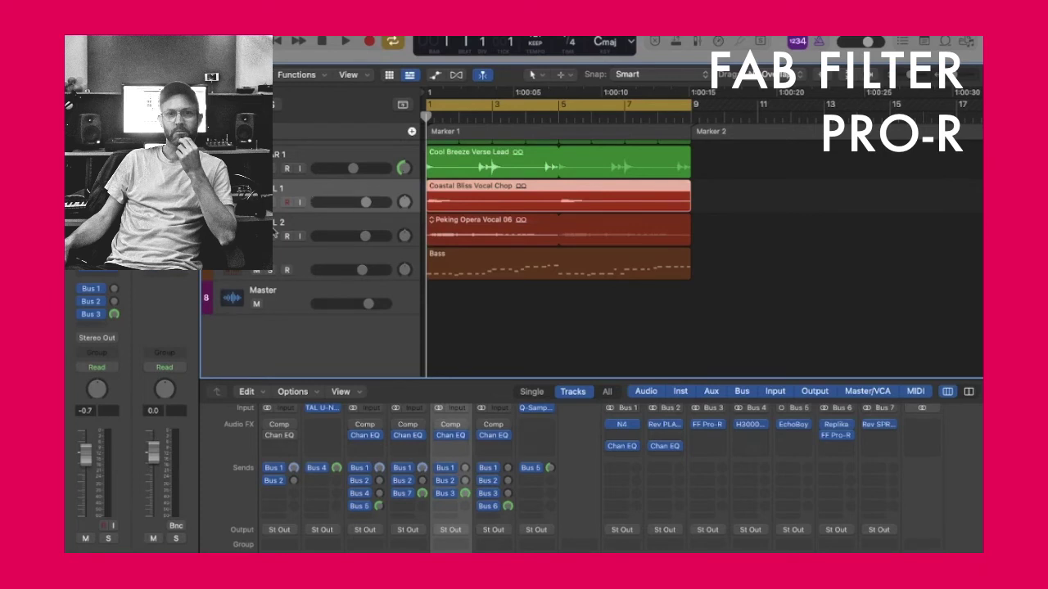
left_click(295, 225)
left_click(325, 192)
left_click(310, 230)
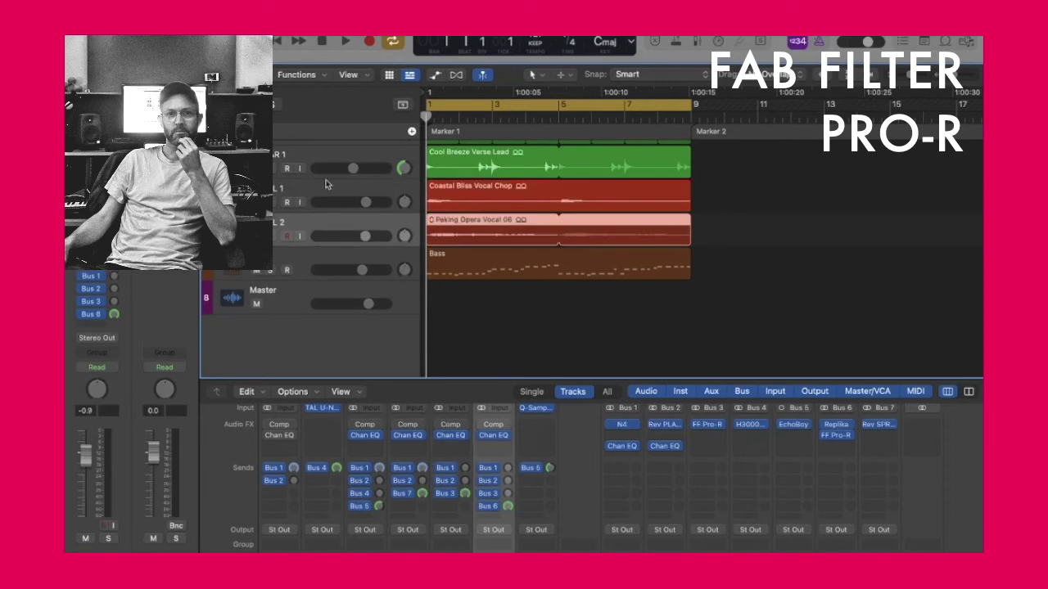
Review the FF Pro-R settings on the Modern Verb bus that Vocal 1 feeds through Bus 3
left_click(316, 196)
left_click(115, 315)
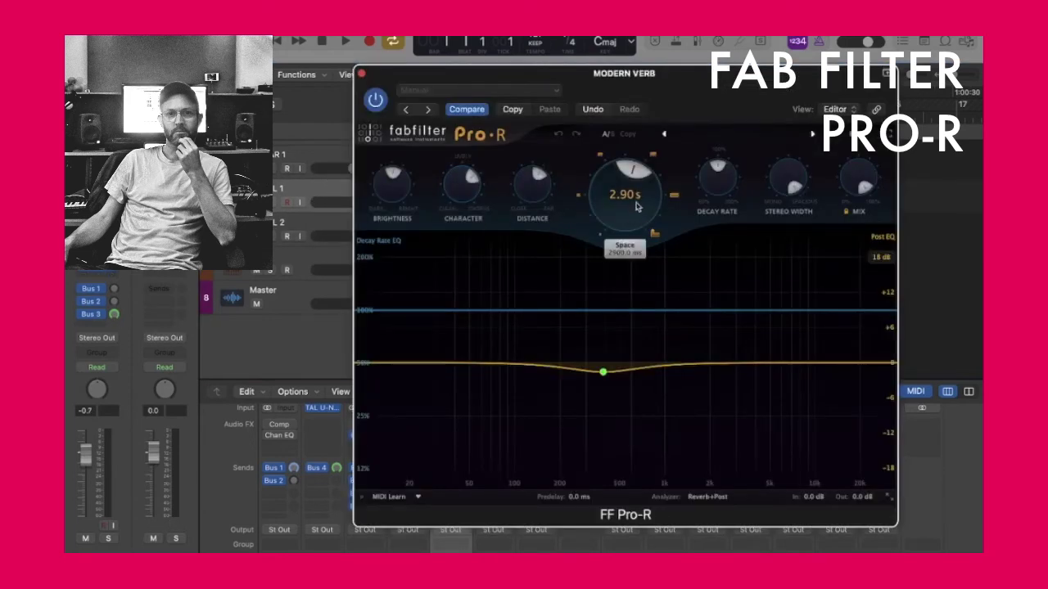
left_click(362, 75)
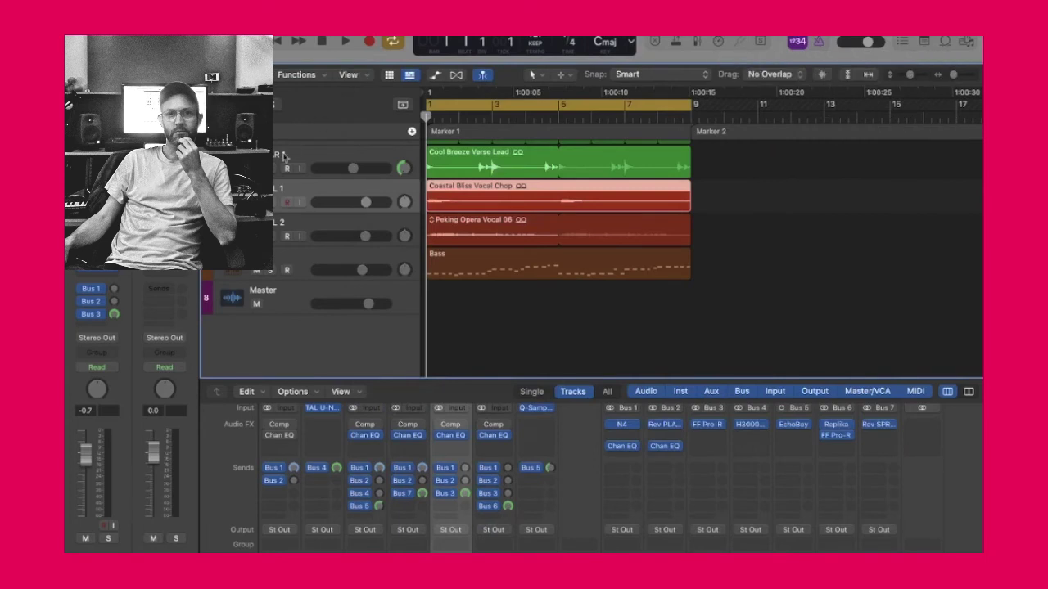
Play the Bus 3 Modern Verb channel soloed to hear the vocals' reverb alone, and clear the solos
key("s")
key("s")
left_click(174, 538)
key("space")
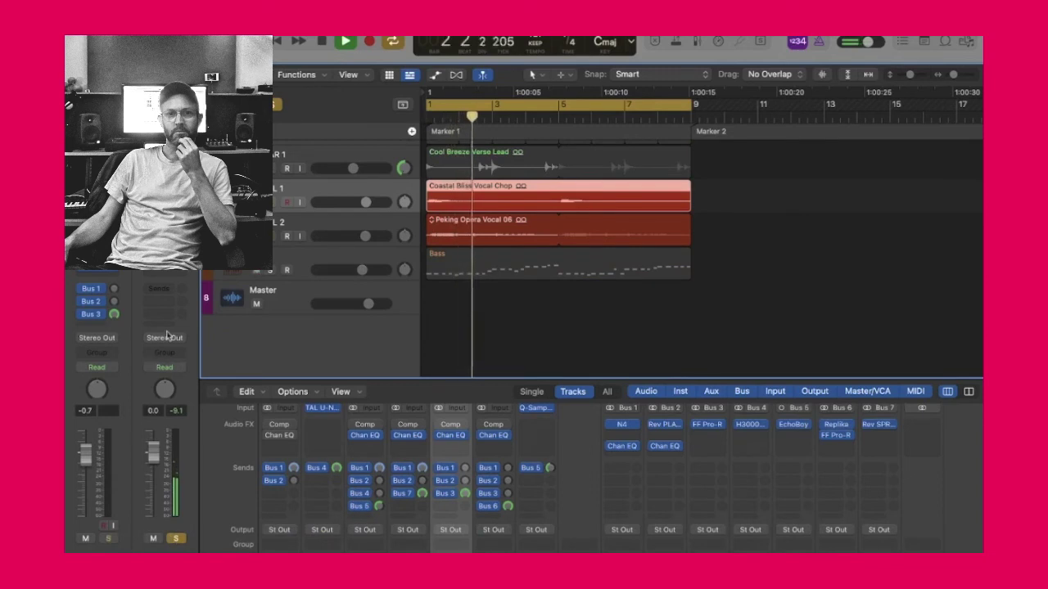
key("space")
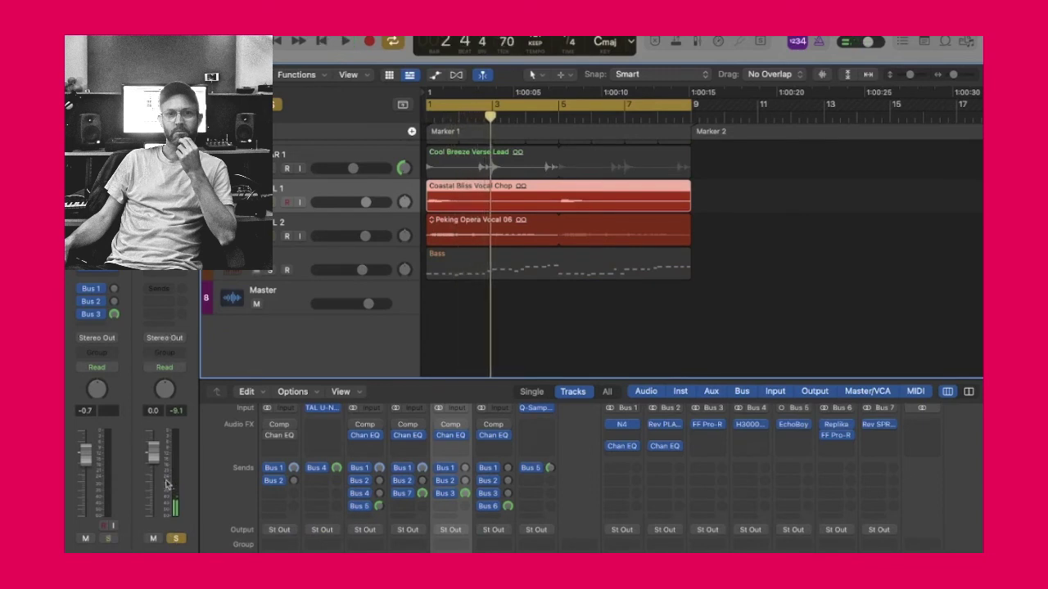
left_click(175, 539)
left_click(110, 539)
left_click(111, 539)
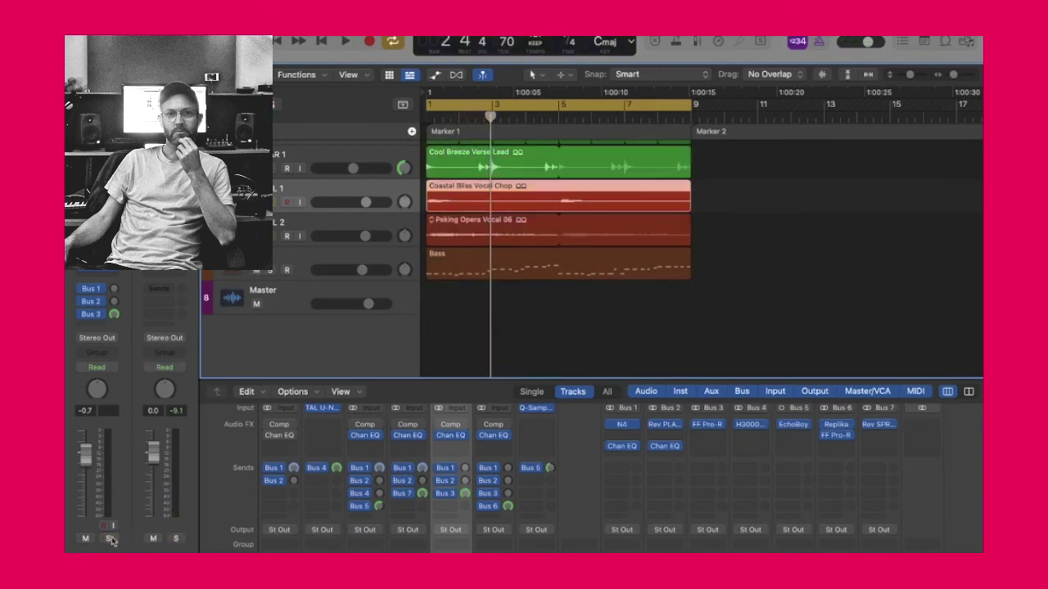
Lower the Bus 3 Modern Verb channel's fader to about -5.6 dB while the full mix plays
key("space")
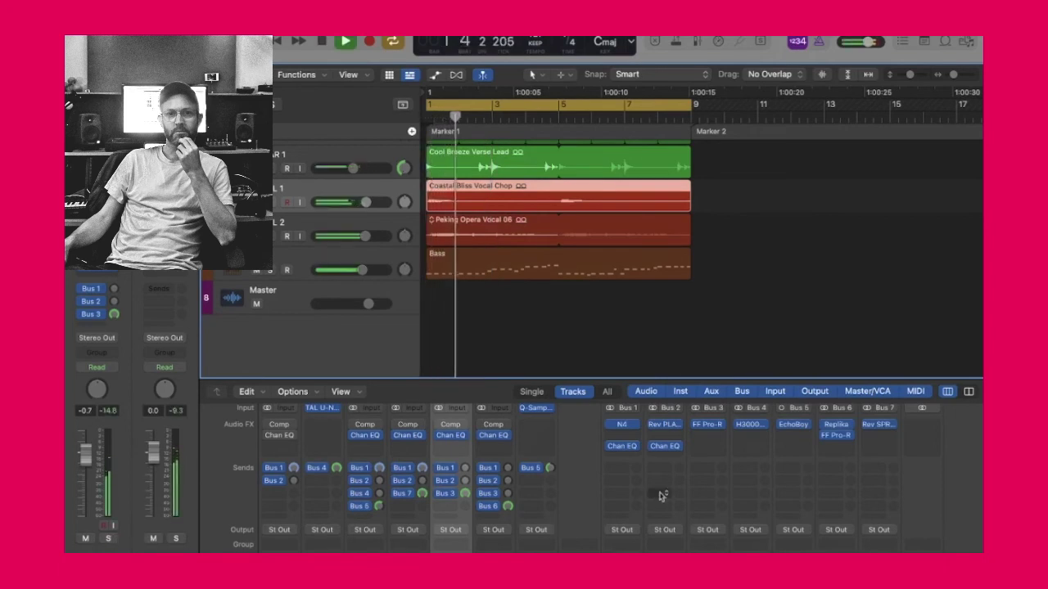
scroll(662, 493, "down", 5)
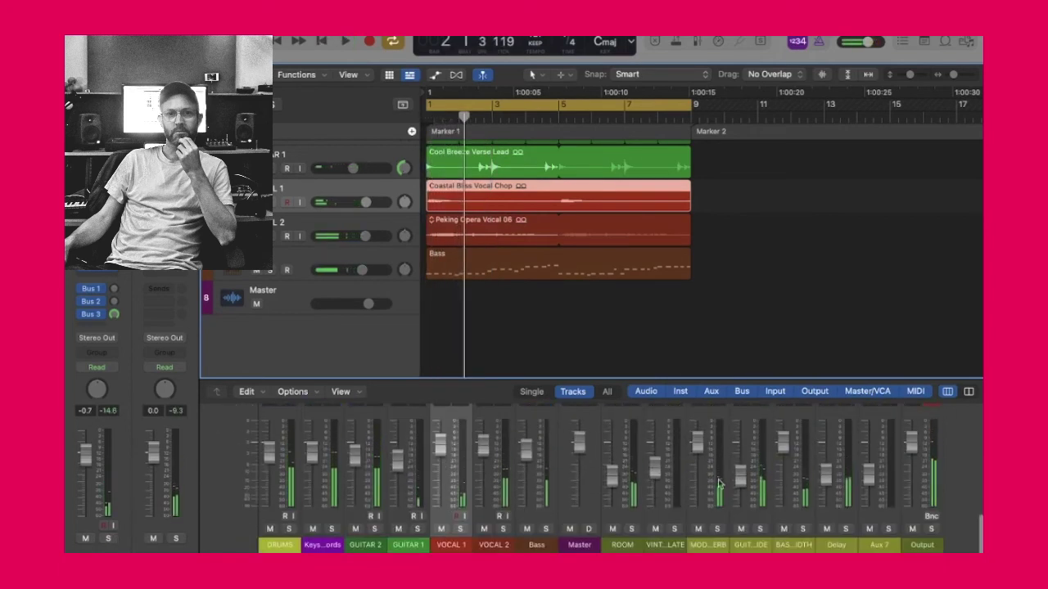
key("space")
left_click(697, 443)
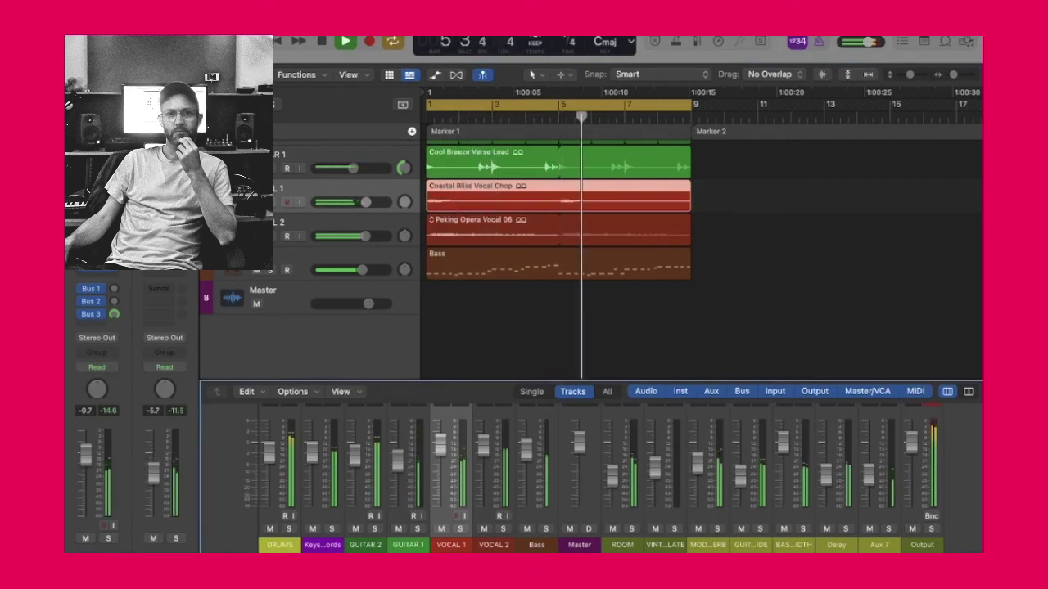
key("space")
scroll(716, 475, "up", 8)
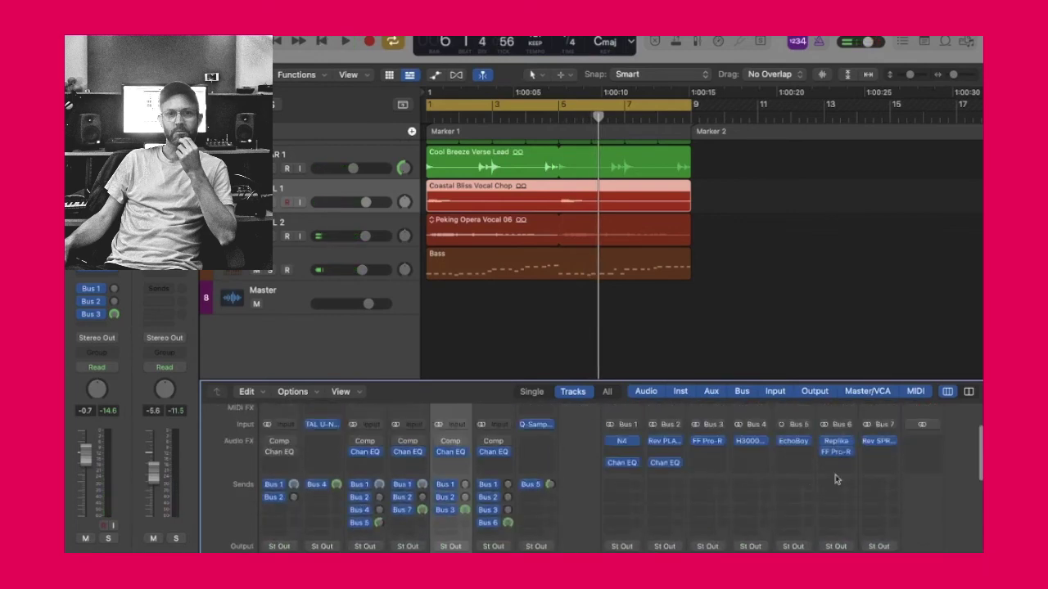
scroll(710, 514, "down", 5)
scroll(679, 499, "up", 8)
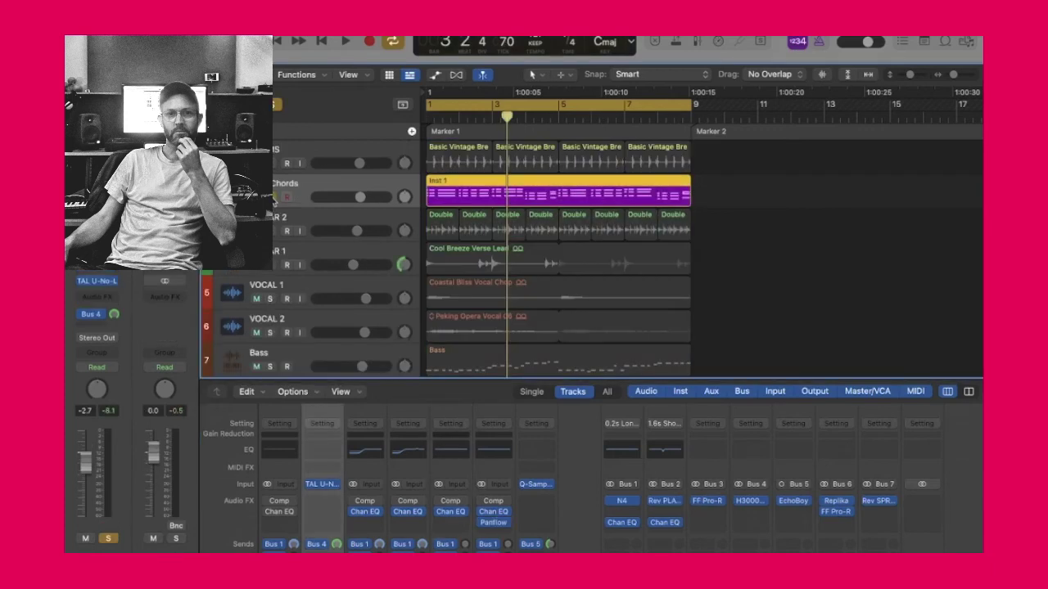
Add a Bus 3 Modern Verb send to the soloed chords track and set its level to 1.2
key("space")
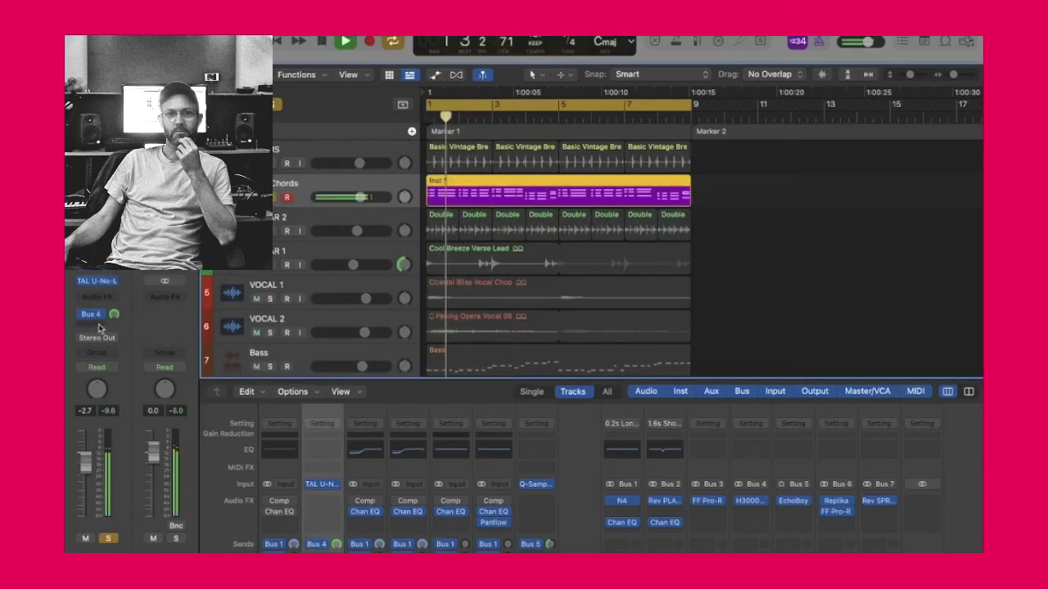
left_click(91, 325)
mouse_move(90, 344)
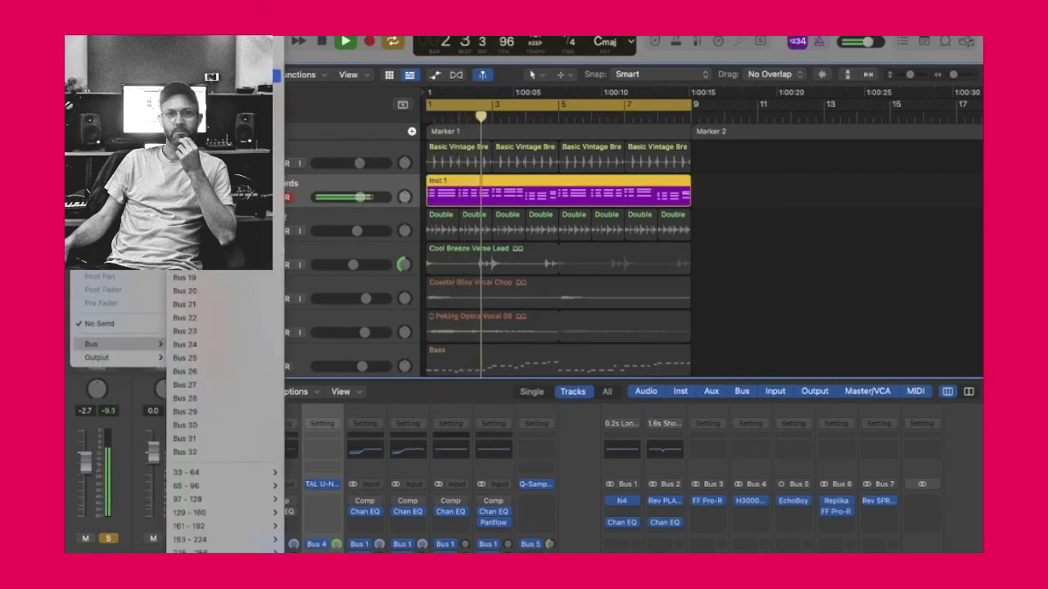
left_click(190, 63)
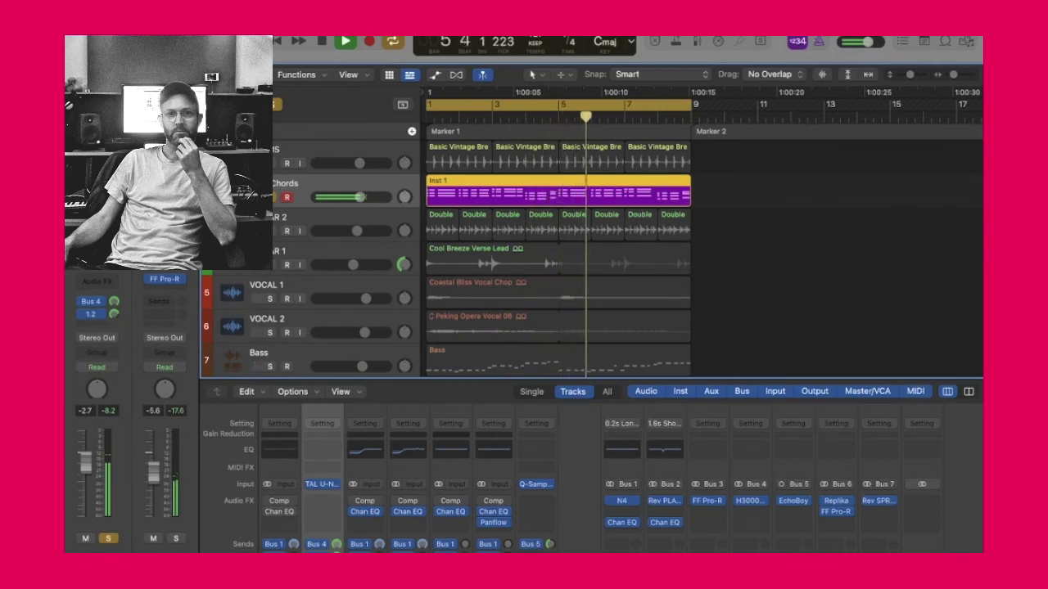
Play the full mix from the start with the chords unsoloed and fine-tune their Bus 3 send level
key("space")
key("Return")
key("space")
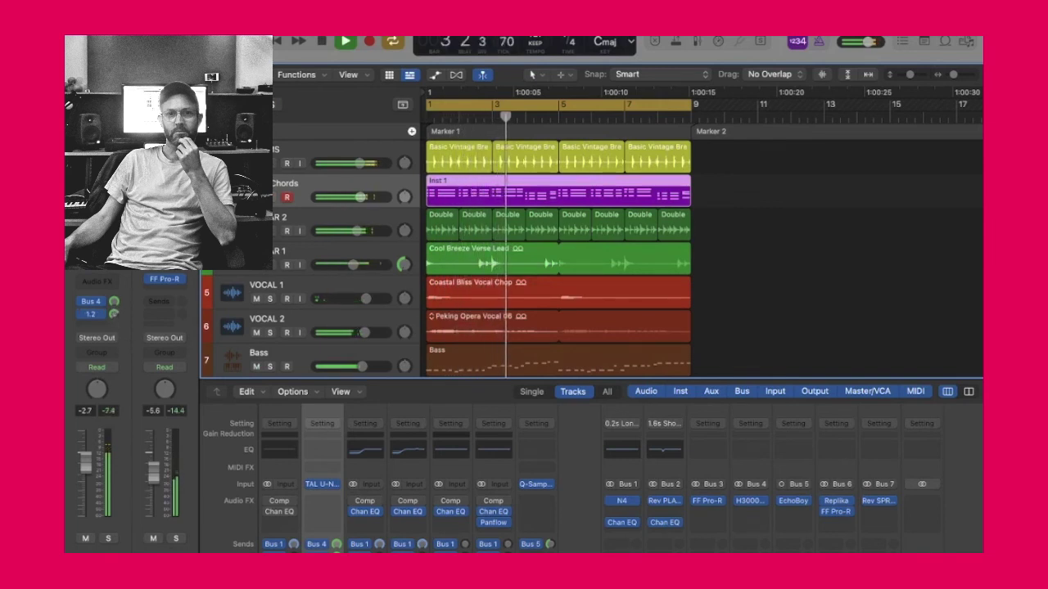
left_click_drag(114, 315, 117, 320)
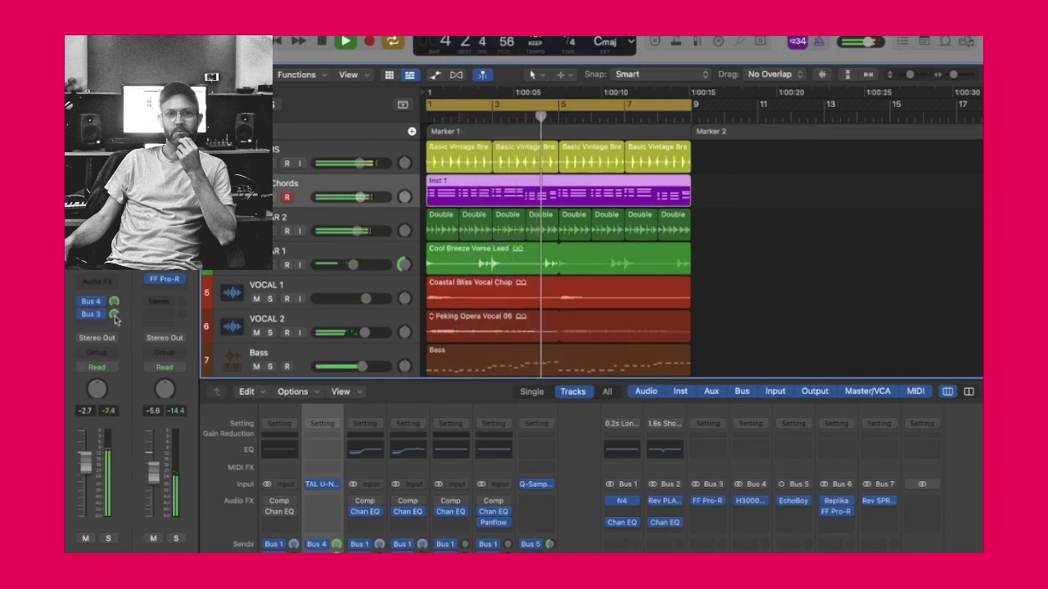
key("space")
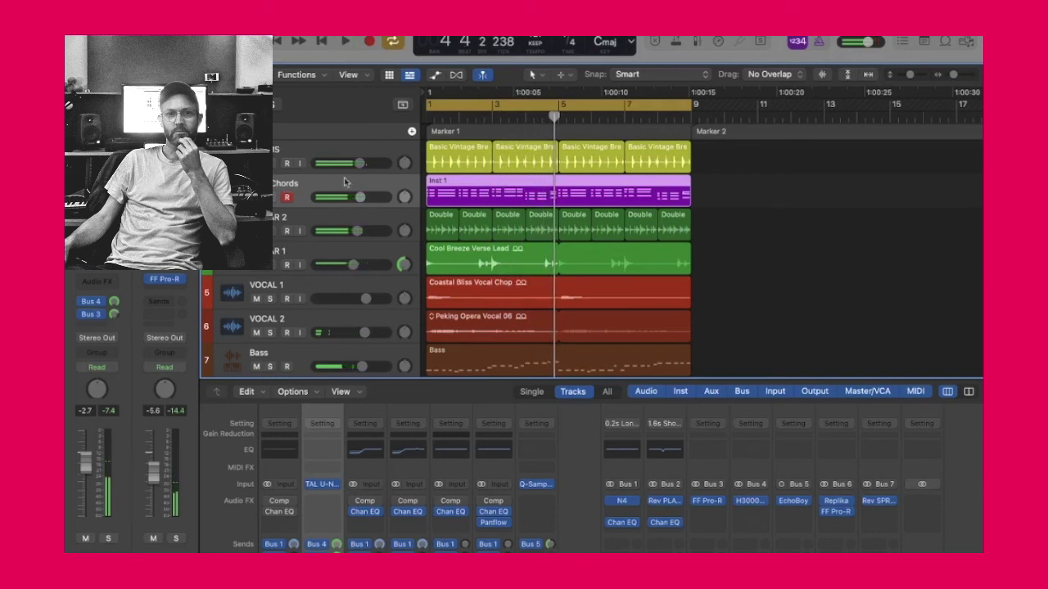
Compare the Bus 1 sends on the drums and Vocal 1 tracks
left_click(319, 149)
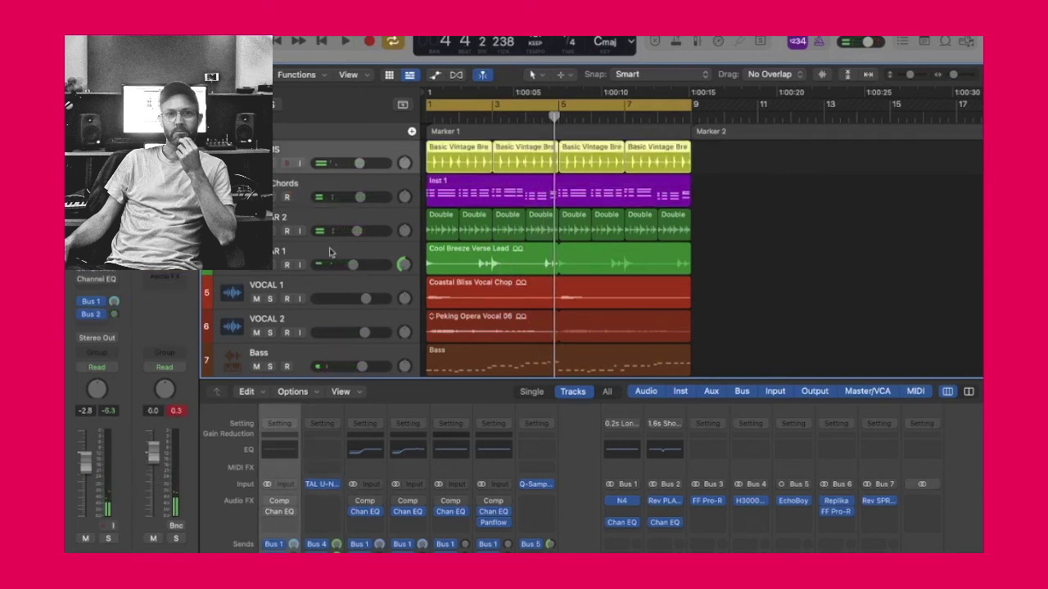
left_click(324, 284)
scroll(325, 288, "down", 1)
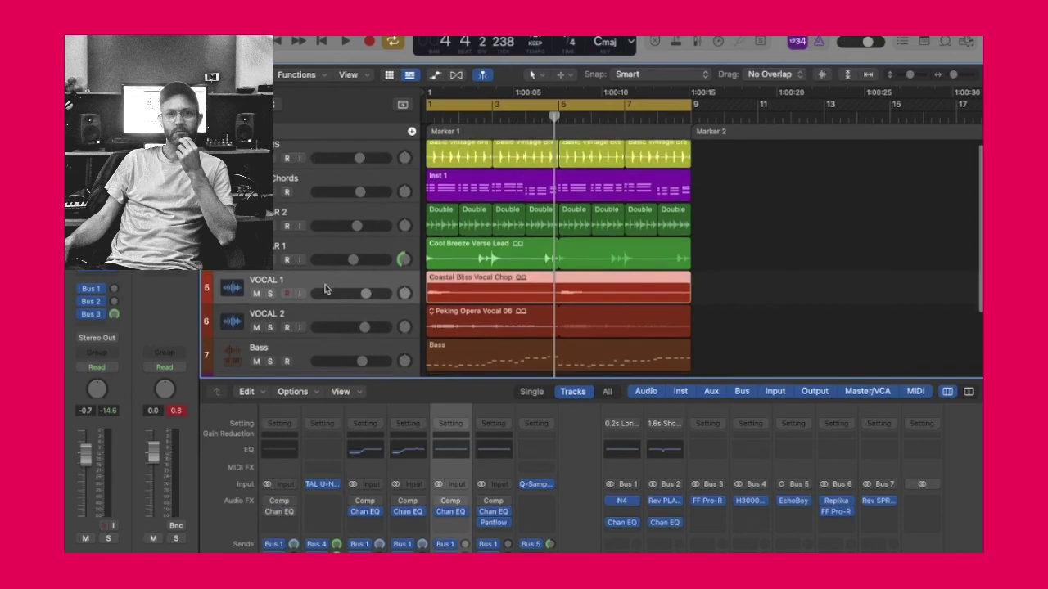
key("Return")
left_click(115, 291)
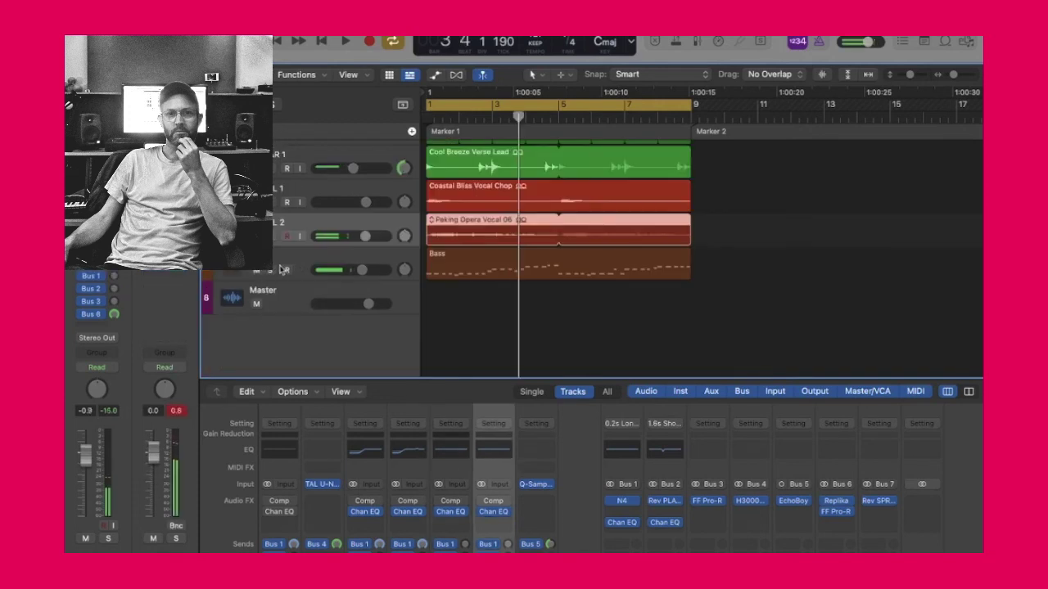
Insert the Audiomodern Panflow plug-in on the Vocal 2 track after its Channel EQ
left_click(97, 261)
mouse_move(141, 541)
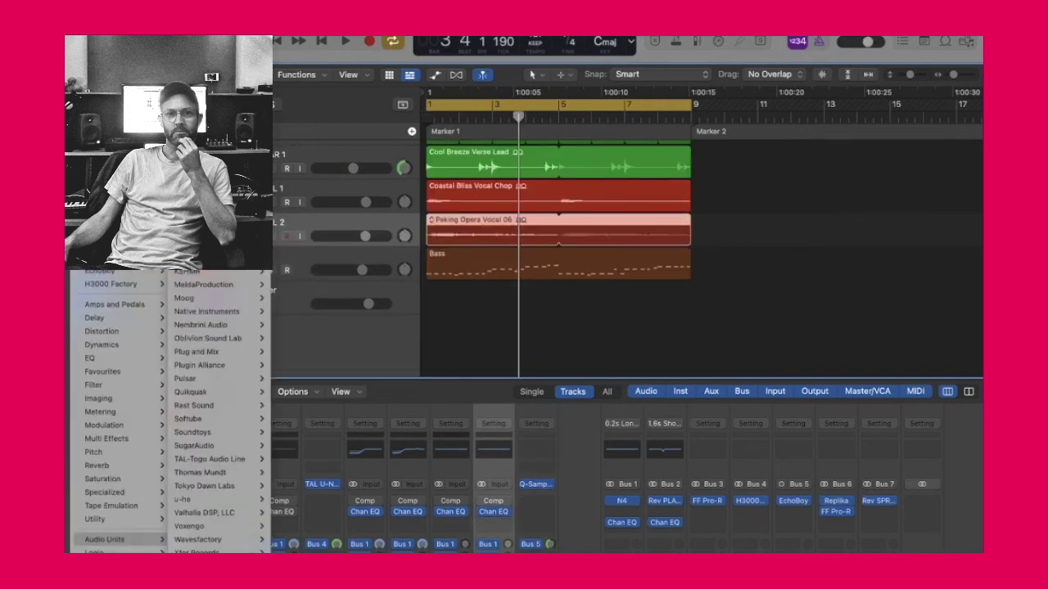
mouse_move(221, 96)
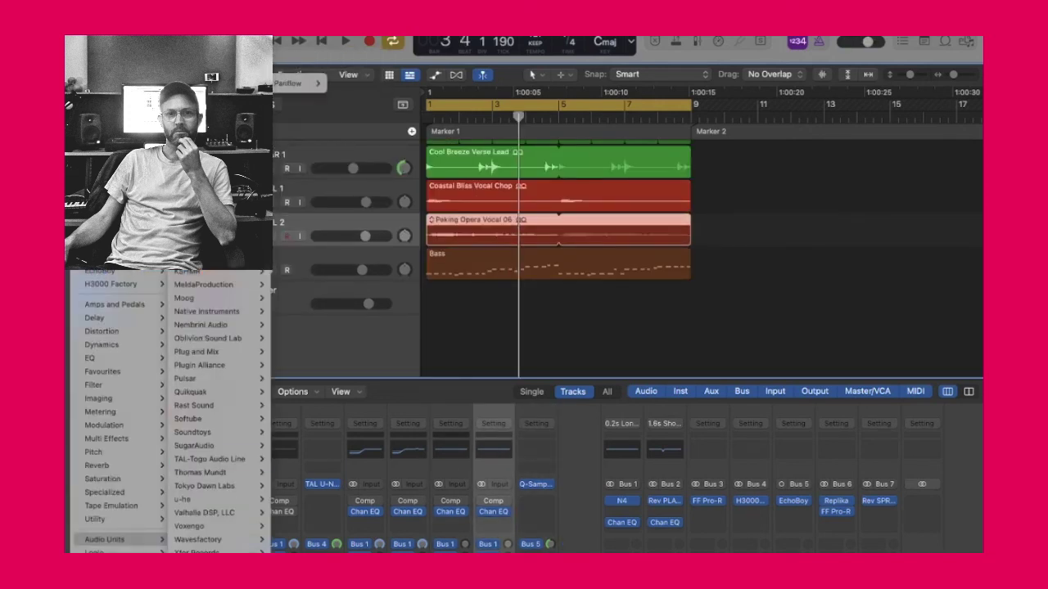
mouse_move(299, 83)
left_click(350, 80)
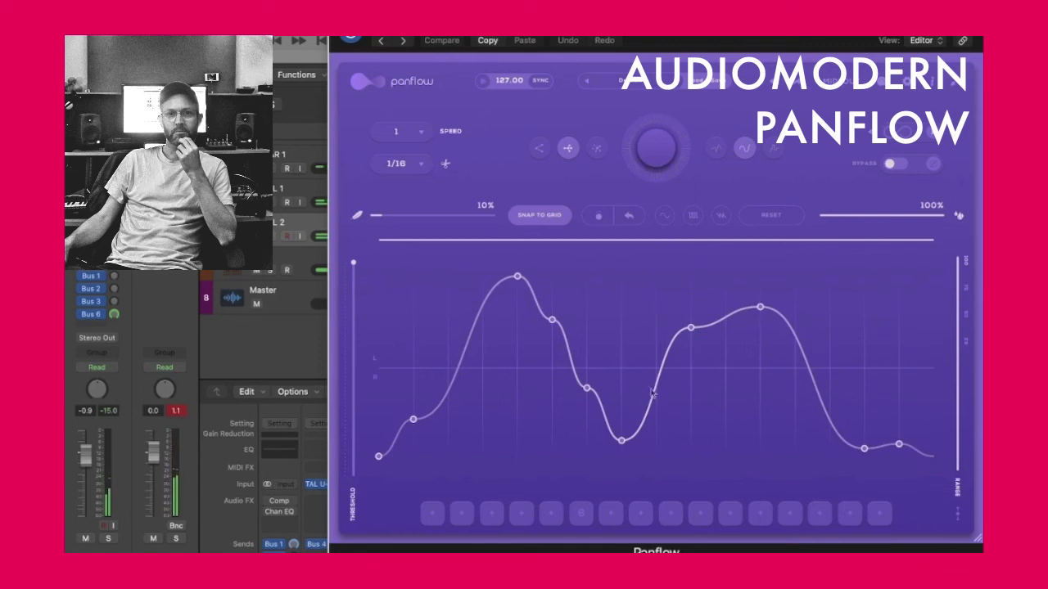
Lower two points of Panflow's panning curve, and randomize the curve repeatedly while the mix plays
left_click_drag(516, 275, 518, 340)
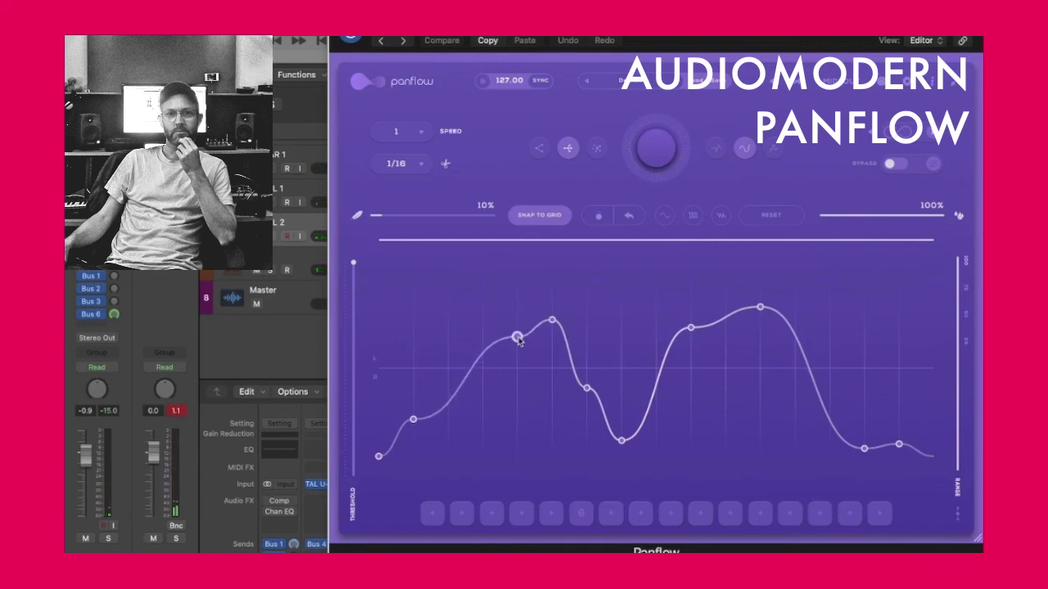
left_click_drag(760, 309, 760, 332)
left_click(651, 146)
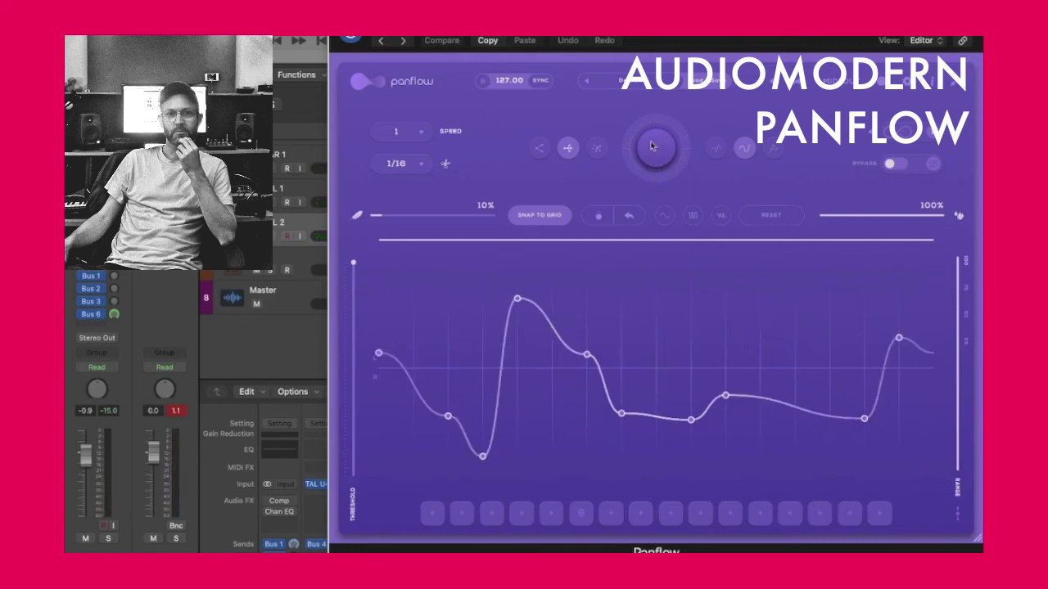
left_click(652, 145)
left_click(652, 145)
left_click(651, 145)
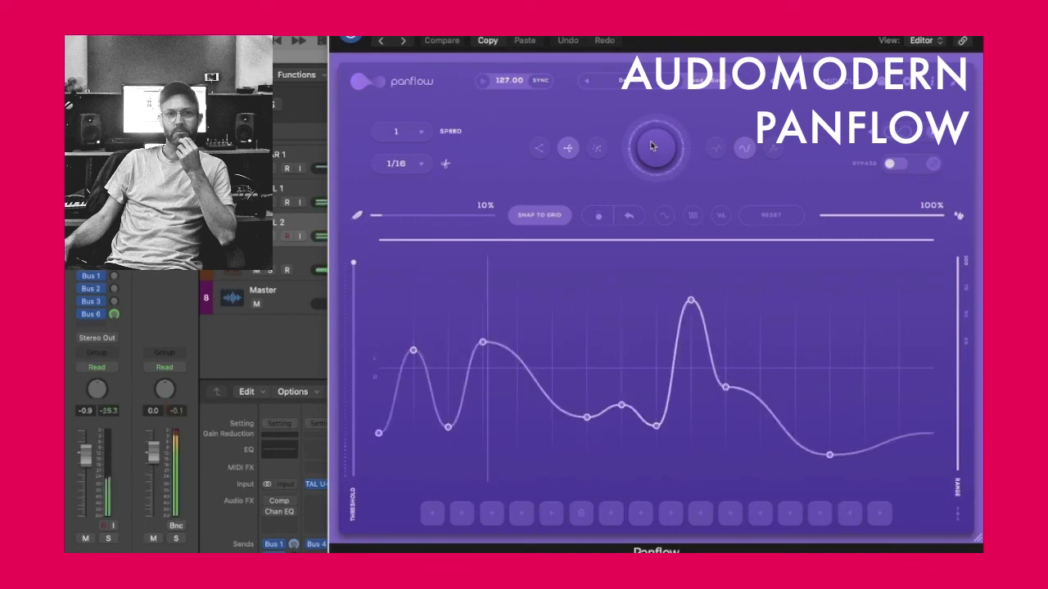
left_click(651, 146)
left_click(653, 147)
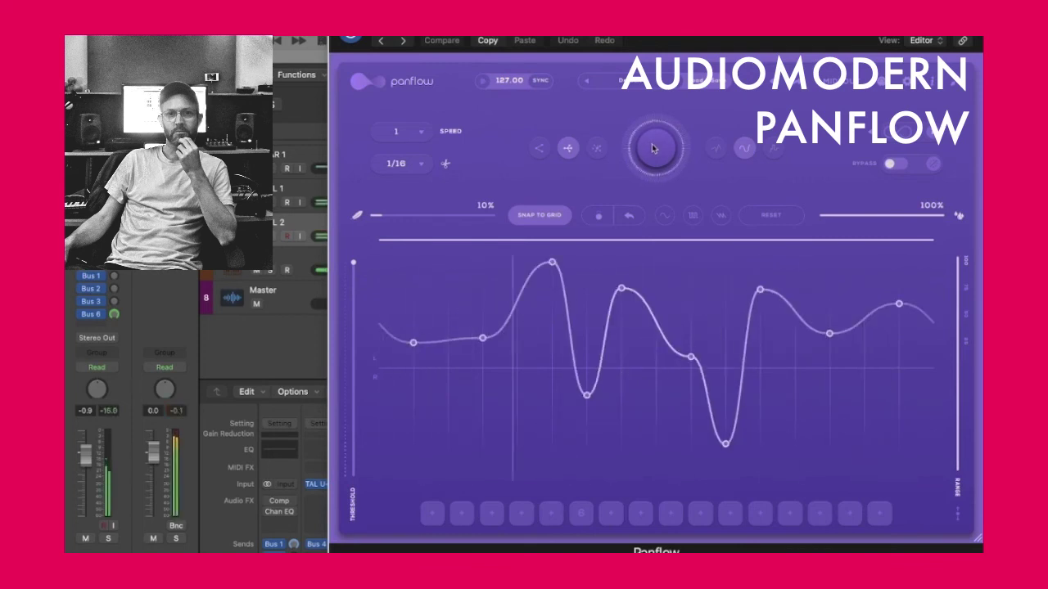
left_click(652, 147)
left_click(653, 147)
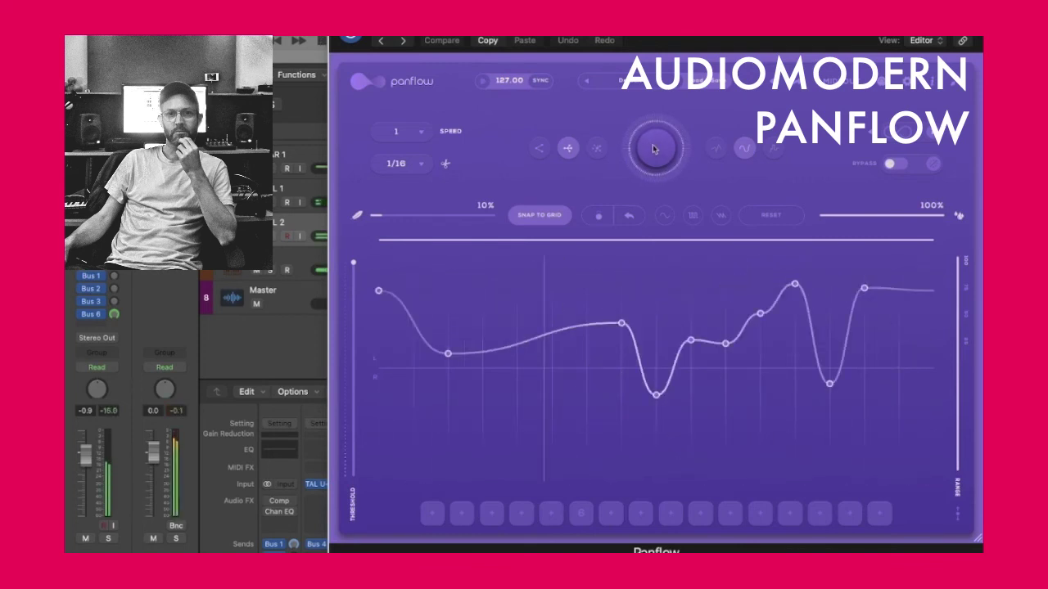
left_click(652, 147)
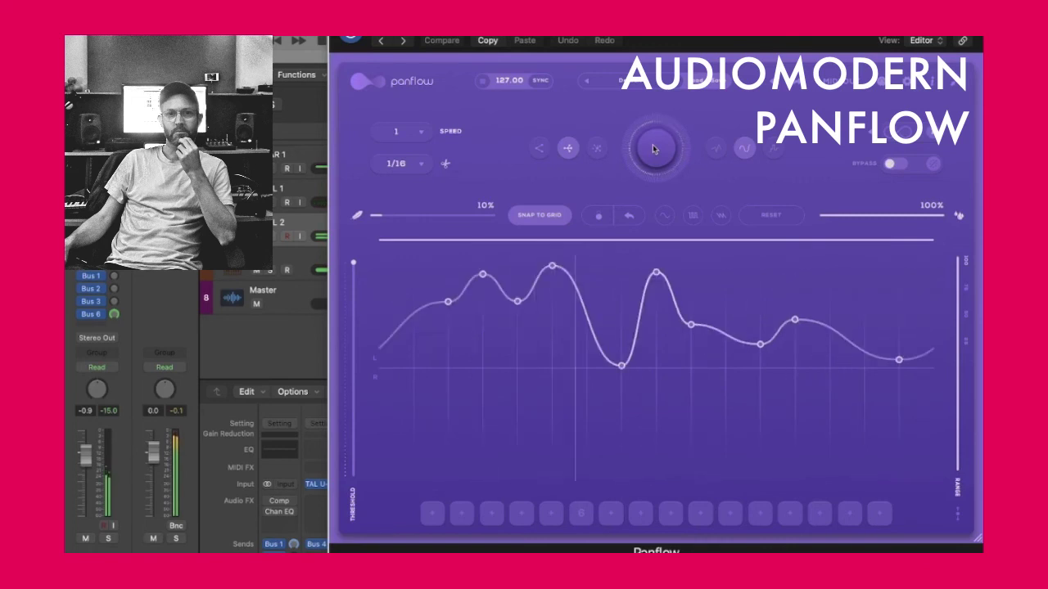
left_click(652, 147)
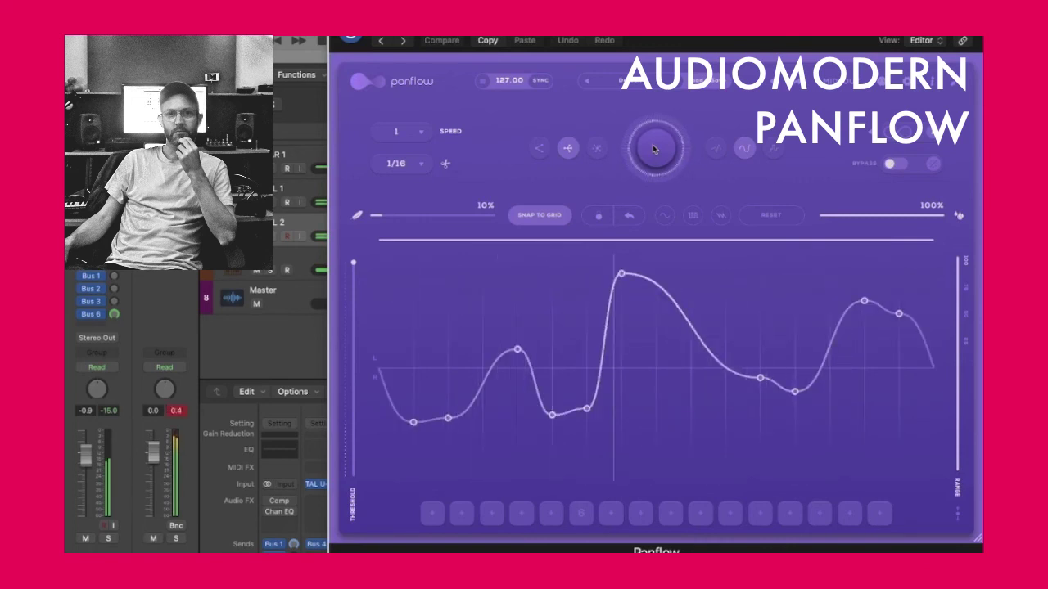
left_click(652, 147)
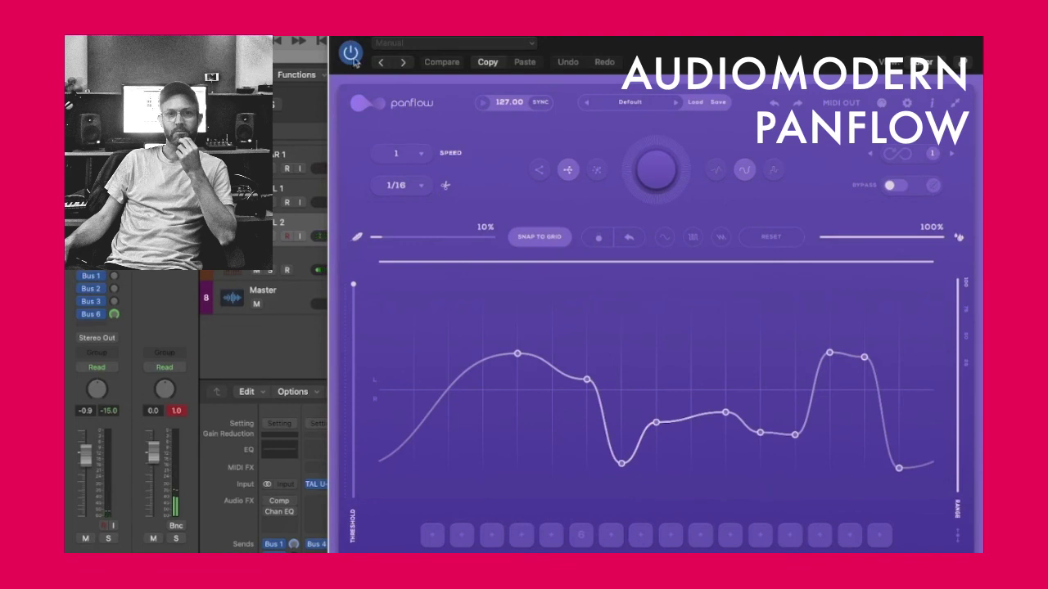
left_click(336, 33)
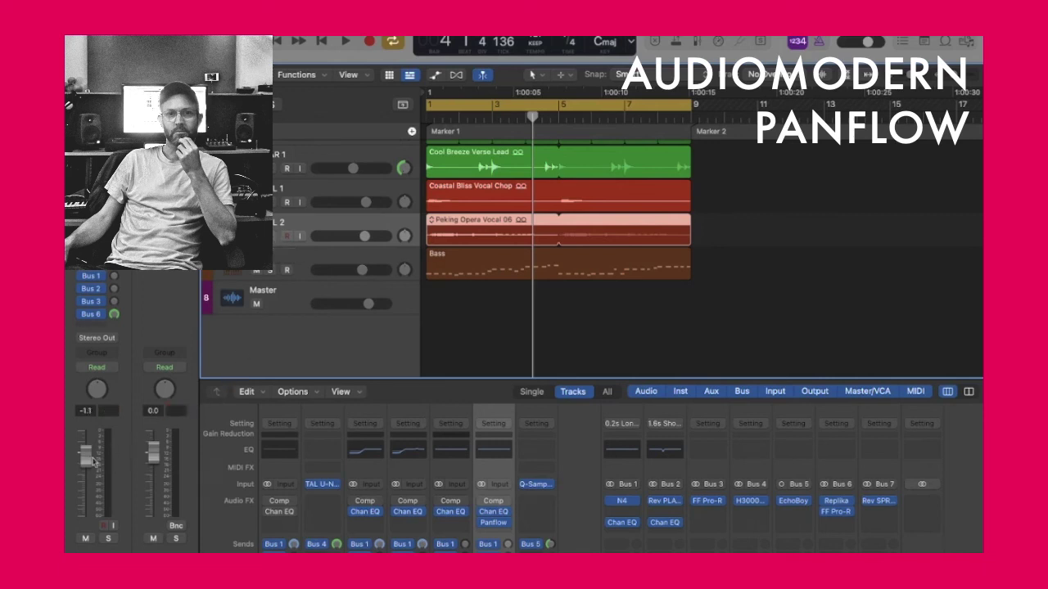
Fine-tune Vocal 2's Bus 6 send level and play the track soloed and in the full mix
left_click_drag(117, 313, 118, 317)
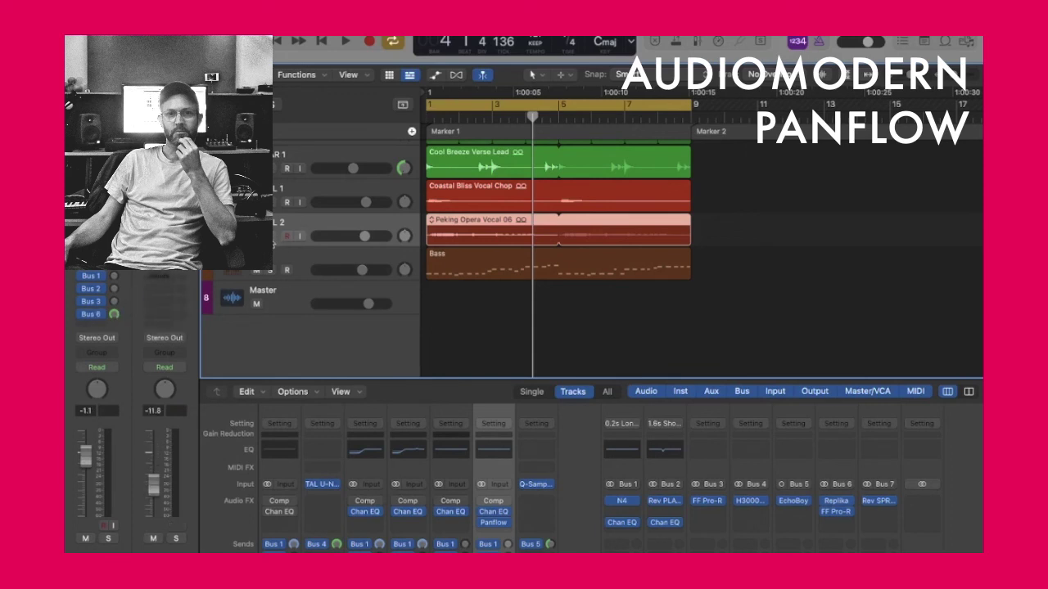
left_click(271, 238)
key("space")
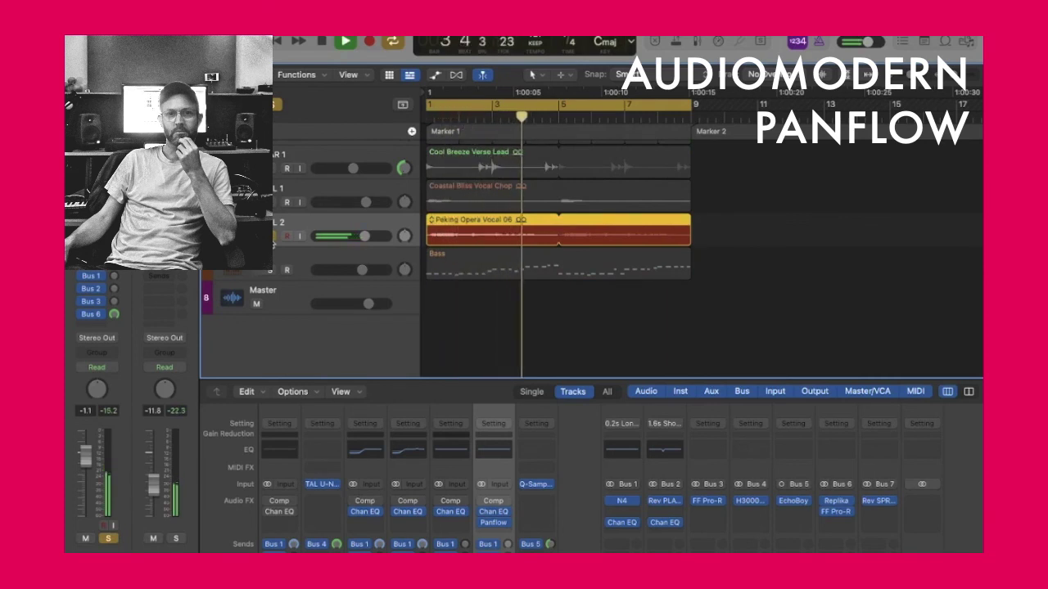
key("space")
left_click(272, 238)
key("space")
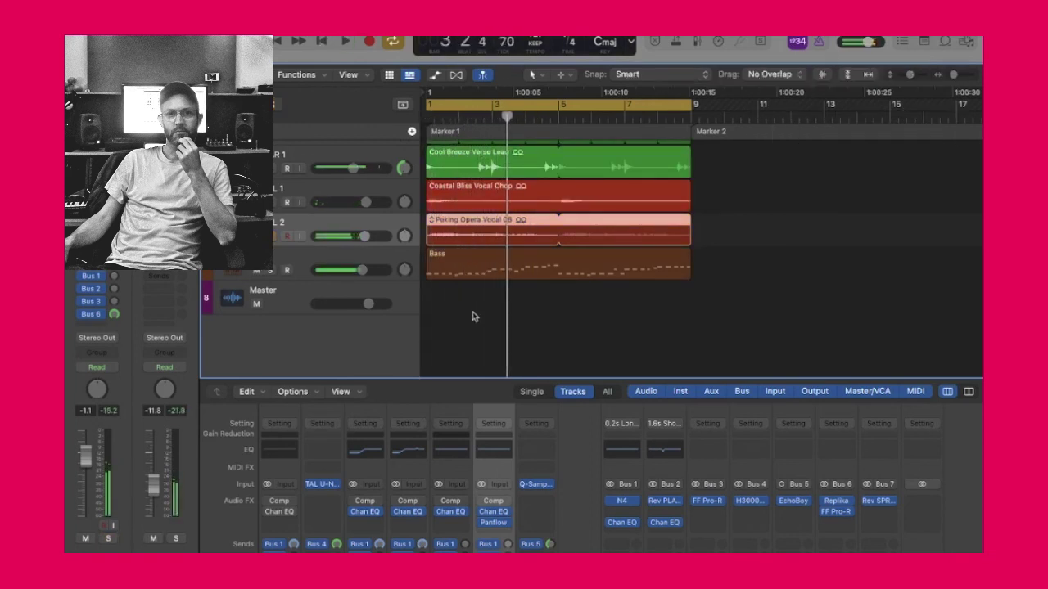
Look over the finished arrangement and the sends on the drums, Vocal 1 and Guitar 2 tracks
scroll(472, 315, "up", 5)
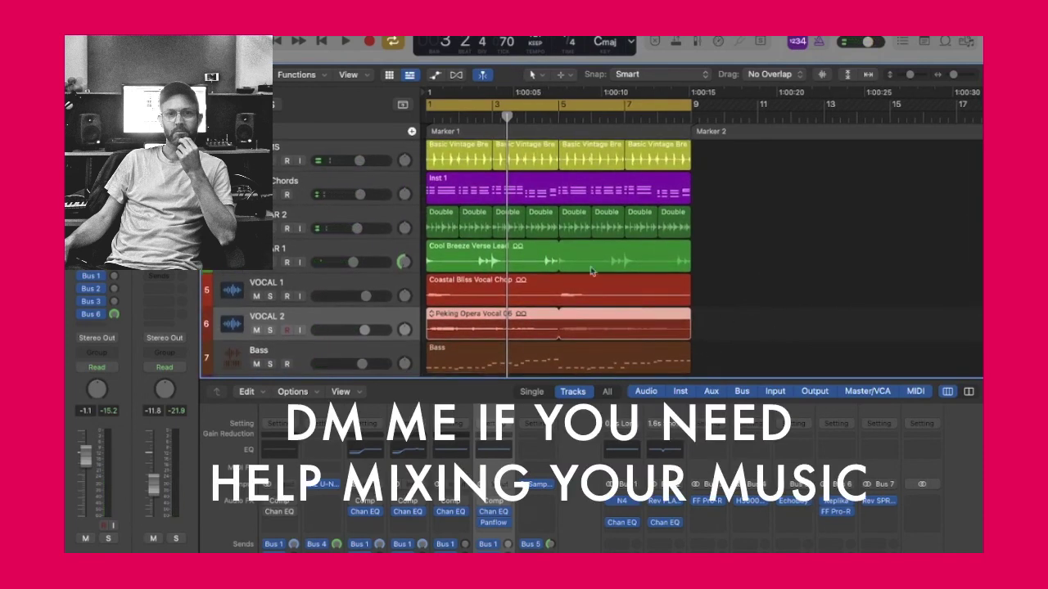
left_click(322, 157)
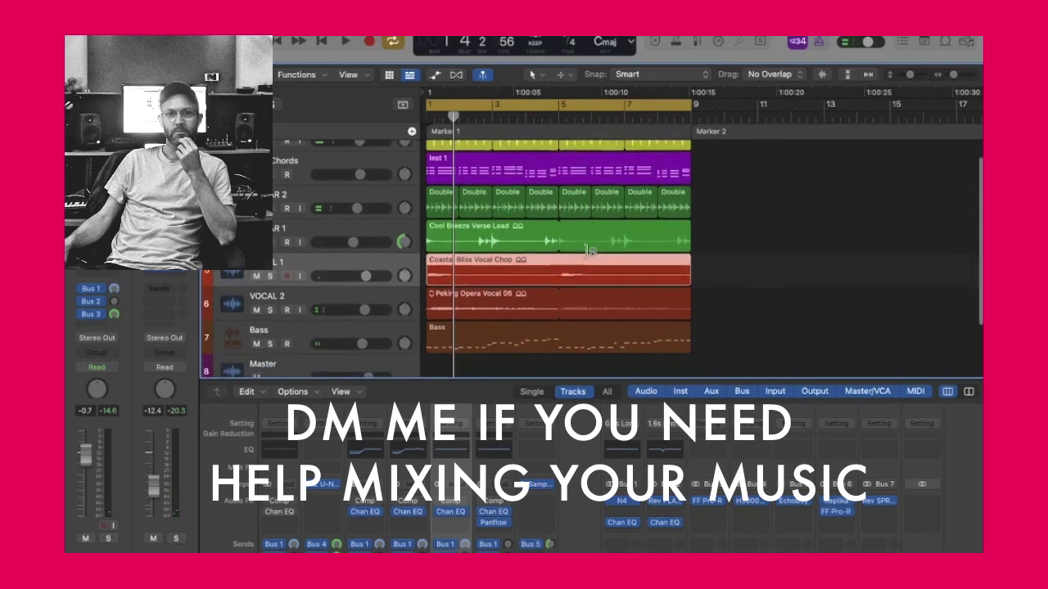
scroll(346, 225, "down", 1)
left_click(346, 224)
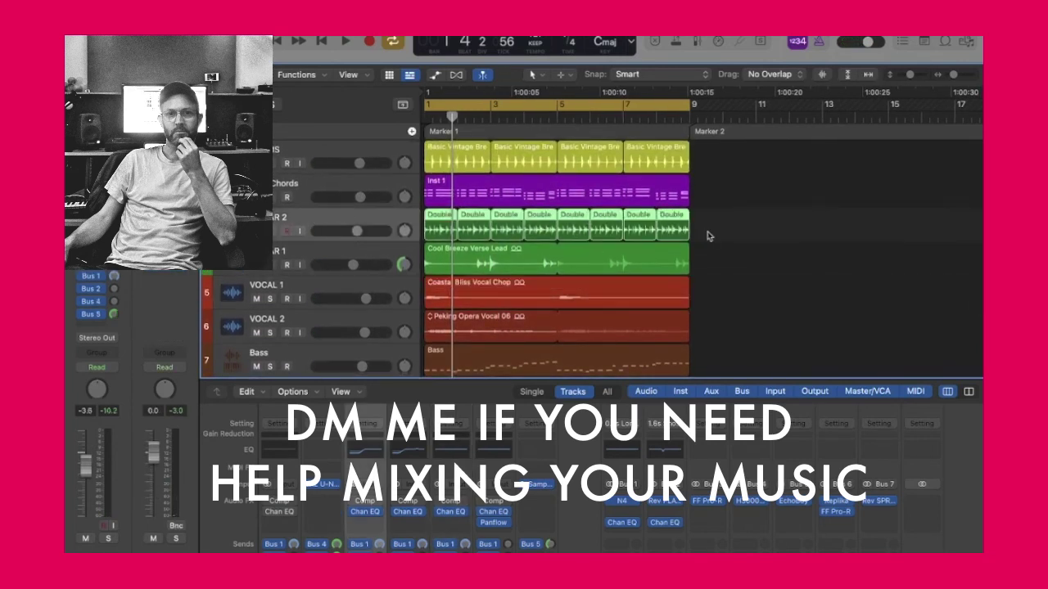
scroll(709, 236, "down", 2)
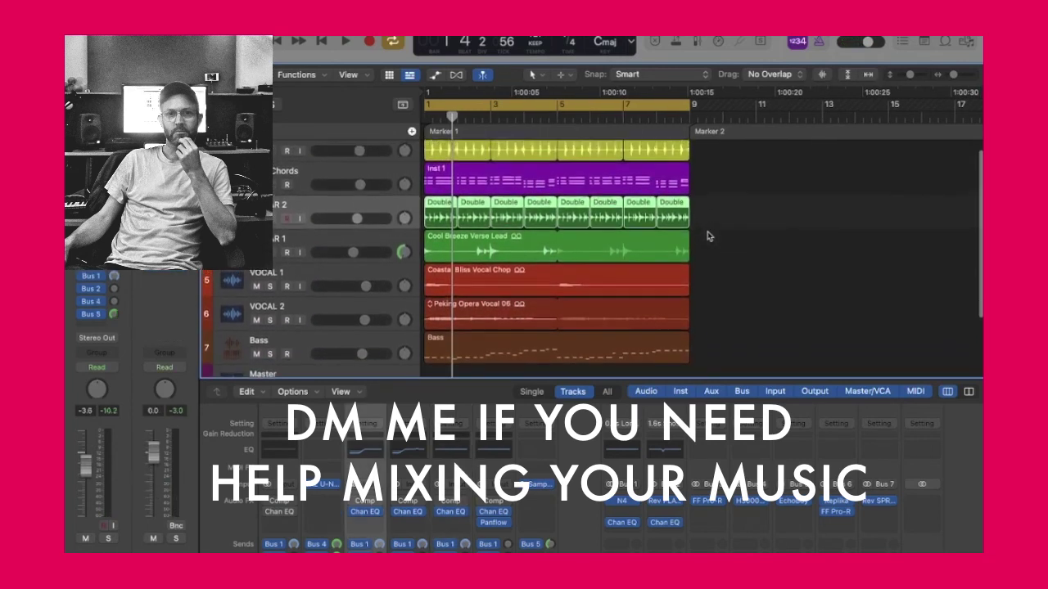
scroll(702, 262, "up", 2)
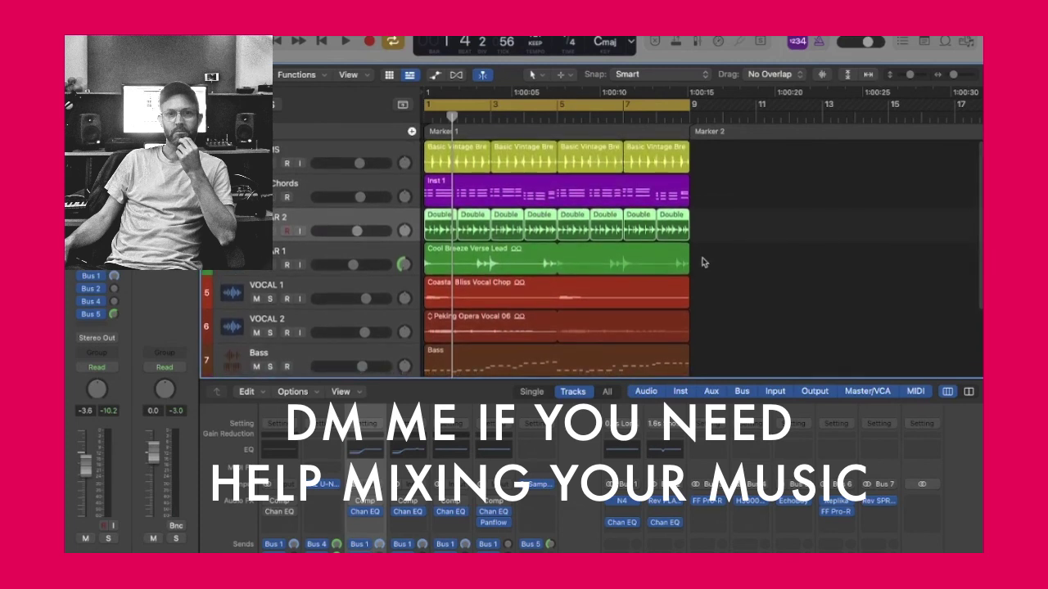